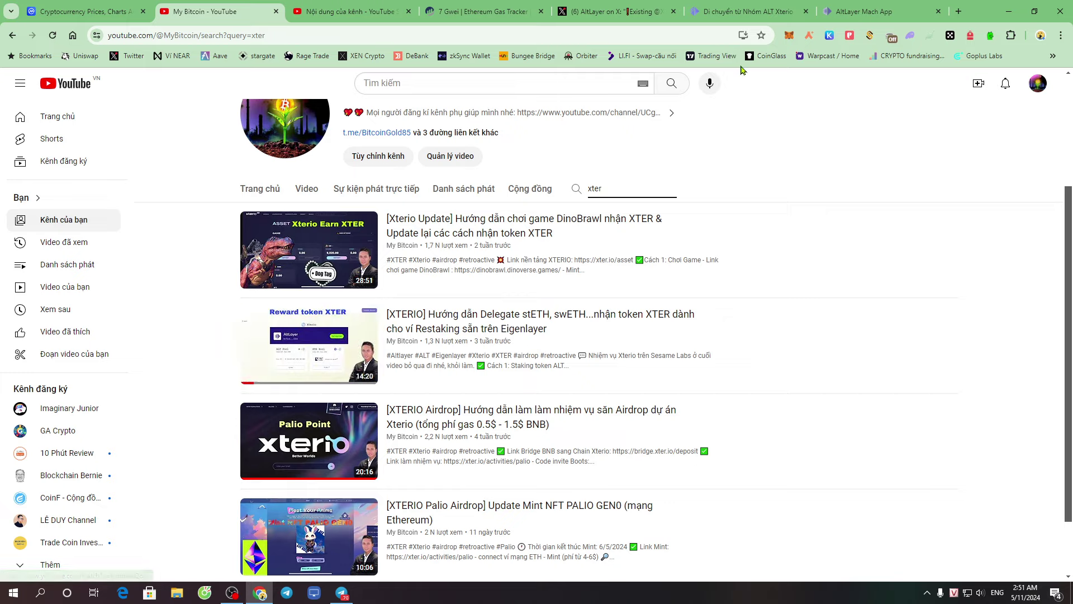
# - Switch to the AltLayer staking site, open the Xterio vault's staking pools and examine the ALT Pool
pyautogui.click(749, 11)
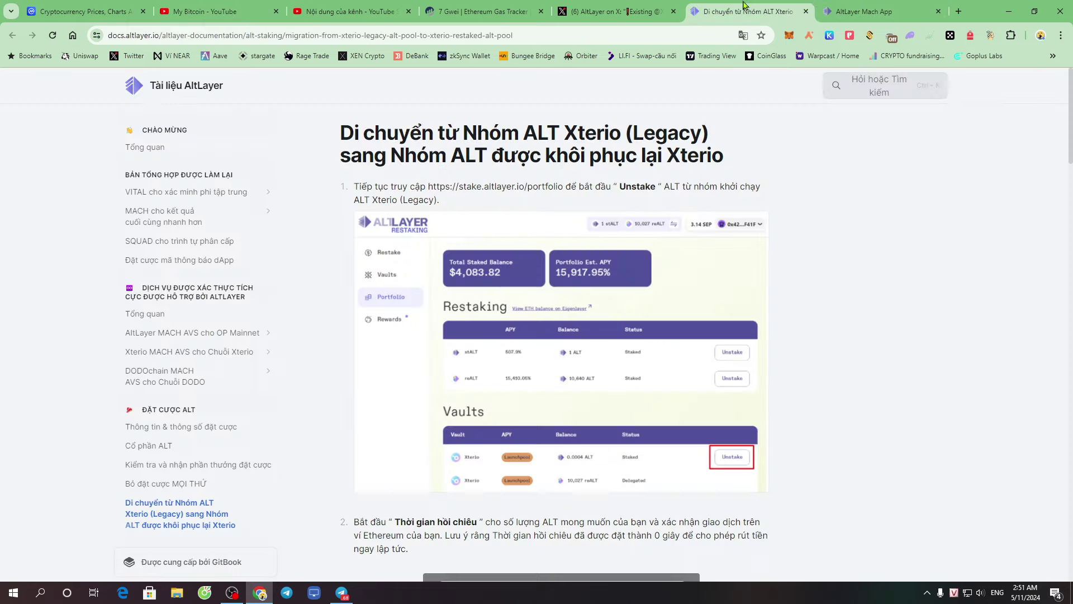
pyautogui.click(861, 11)
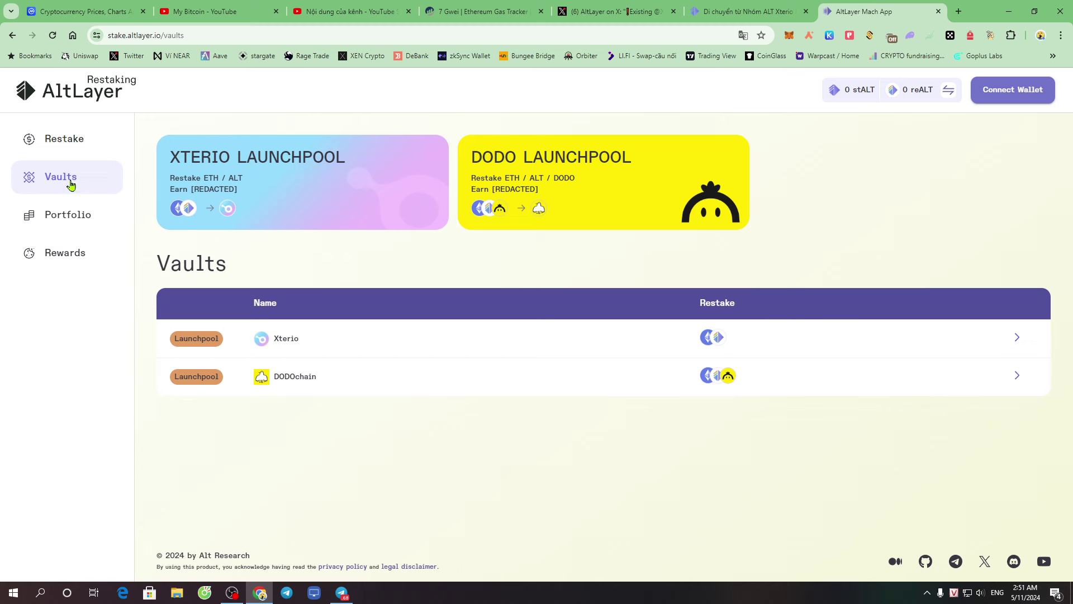
pyautogui.click(269, 345)
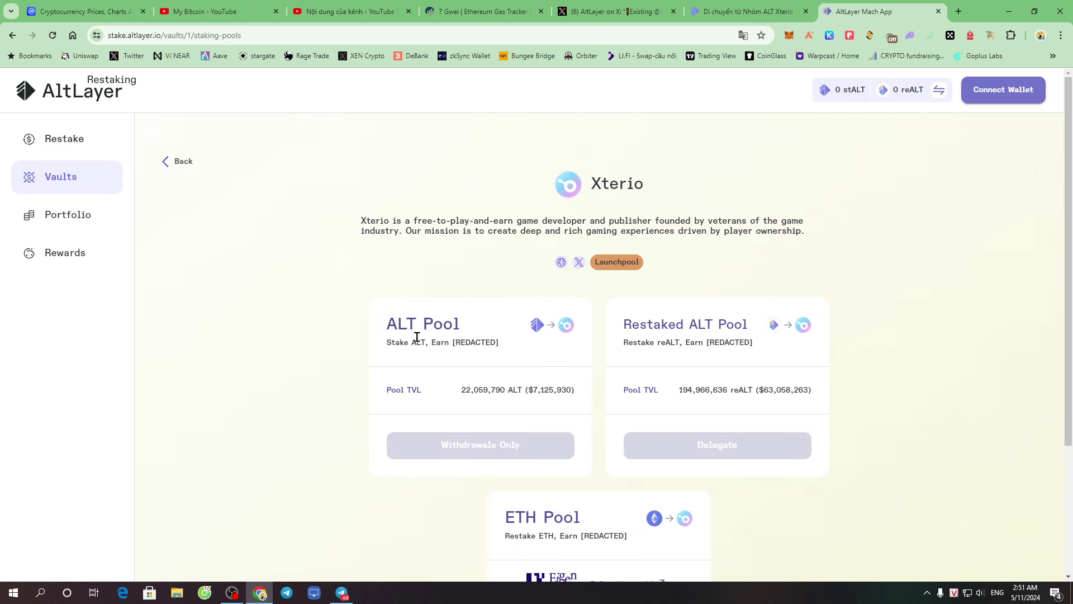
pyautogui.moveTo(384, 328); pyautogui.dragTo(478, 329)
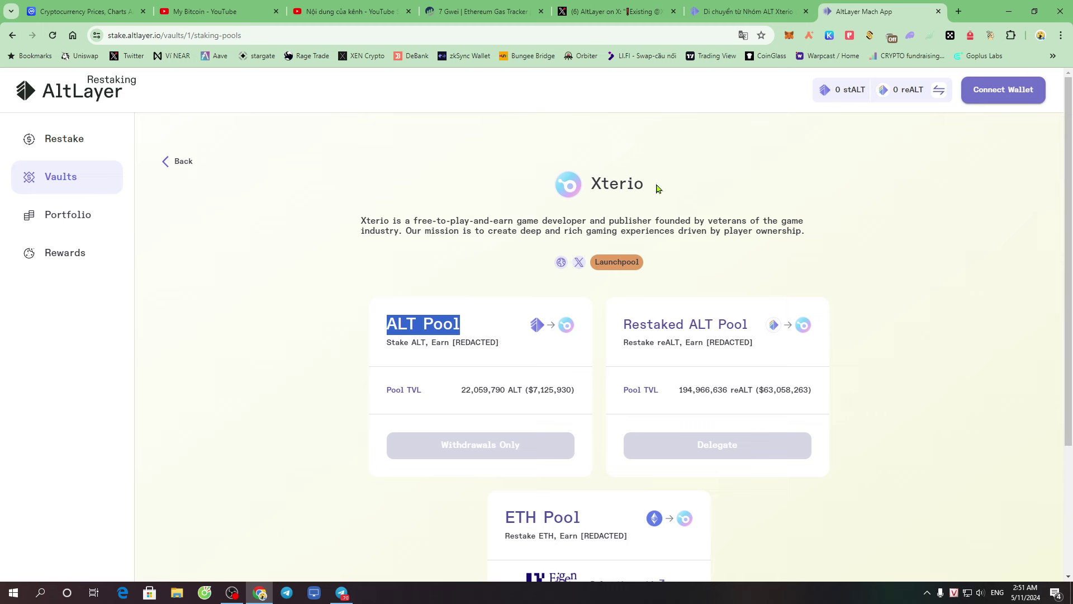
pyautogui.moveTo(657, 187); pyautogui.dragTo(575, 187)
pyautogui.click(799, 218)
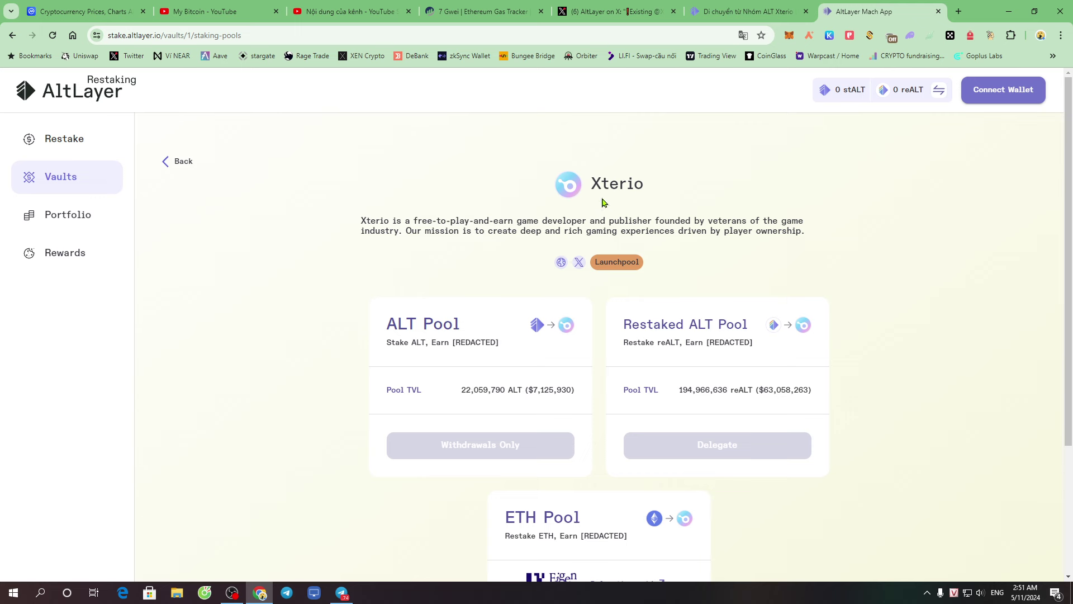
pyautogui.moveTo(593, 182); pyautogui.dragTo(720, 192)
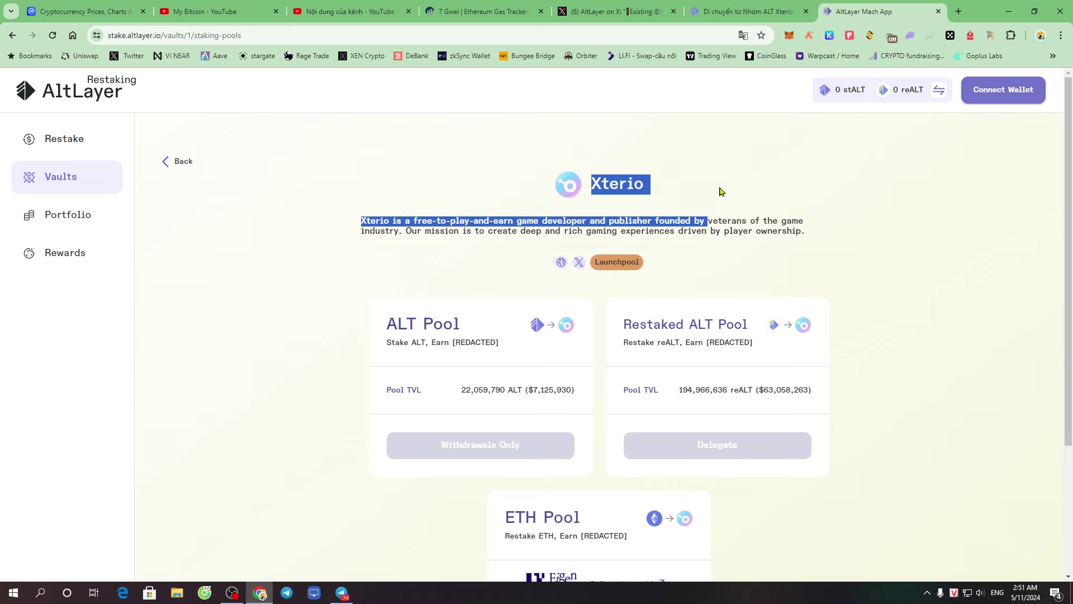
pyautogui.click(772, 258)
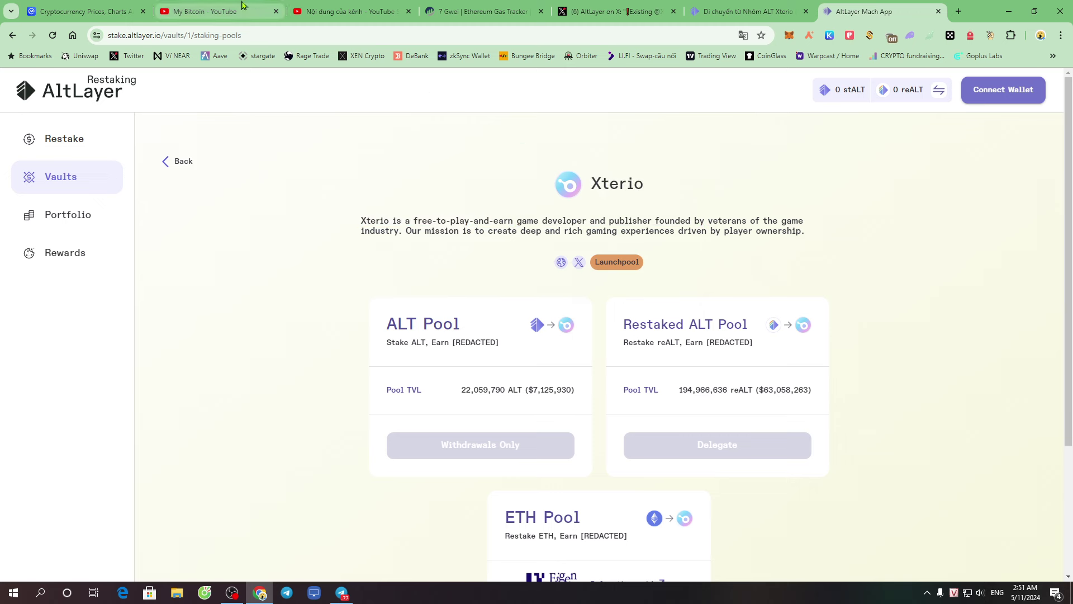
# - Review the migration guide's title, AltLayer's X post about Xterio LaunchPool stakers, and the Etherscan gas tracker
pyautogui.click(735, 6)
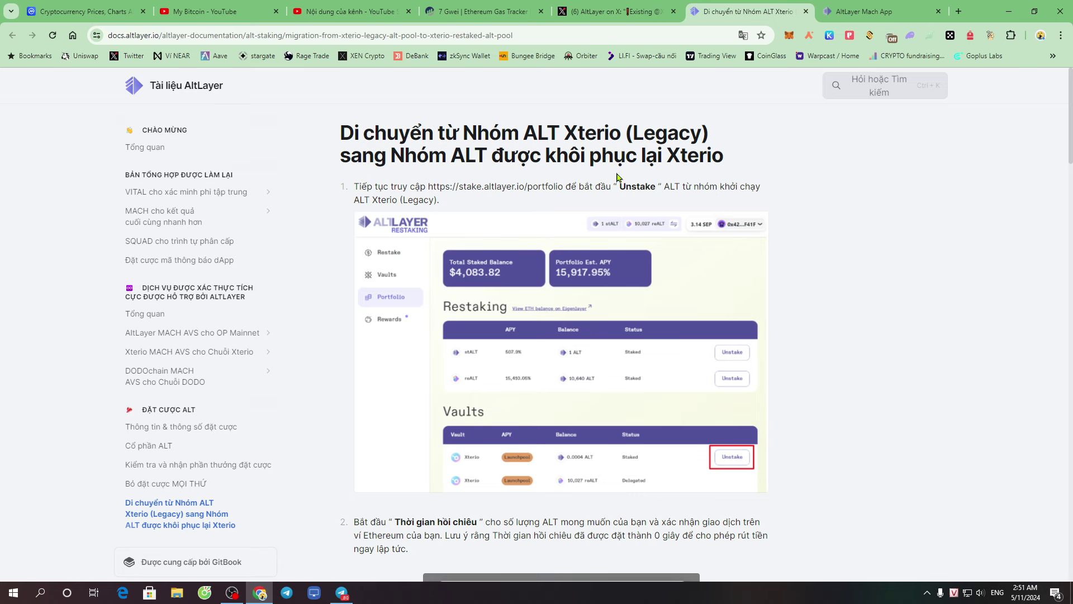
pyautogui.moveTo(528, 133); pyautogui.dragTo(576, 131)
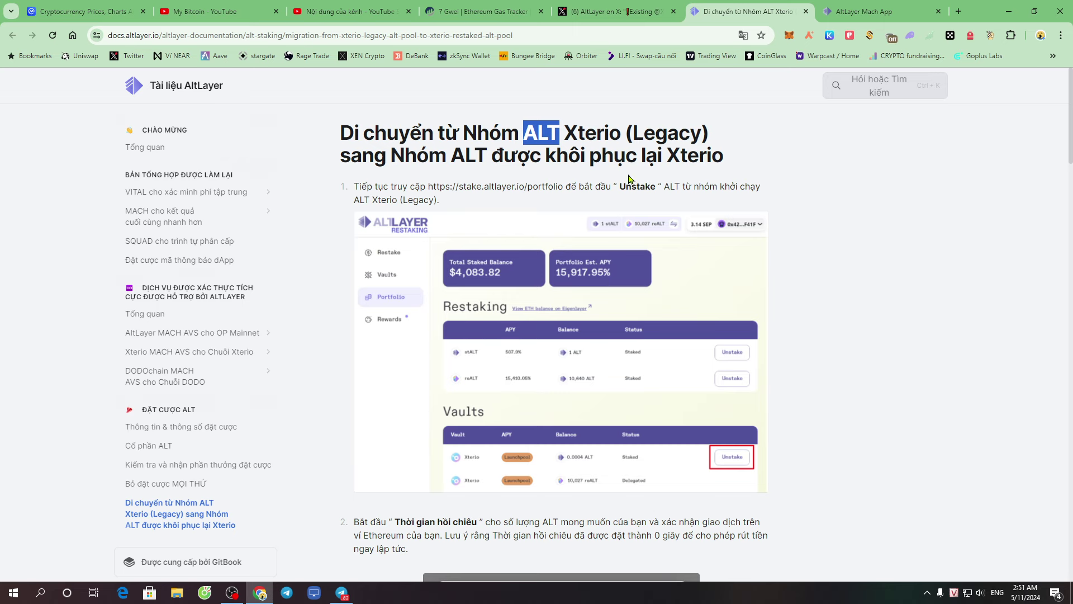
pyautogui.click(597, 7)
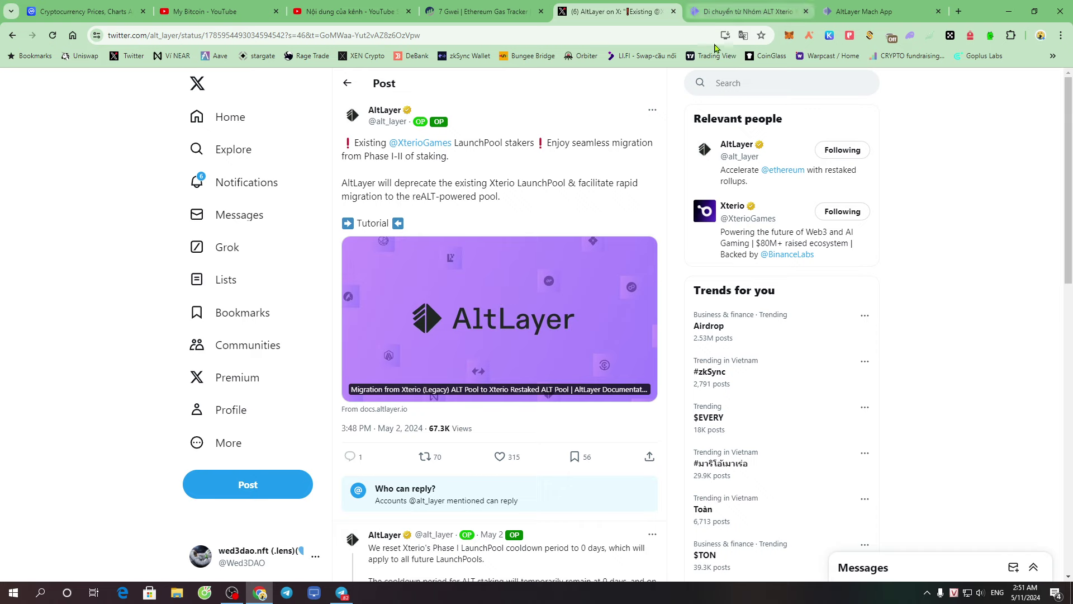
pyautogui.click(491, 7)
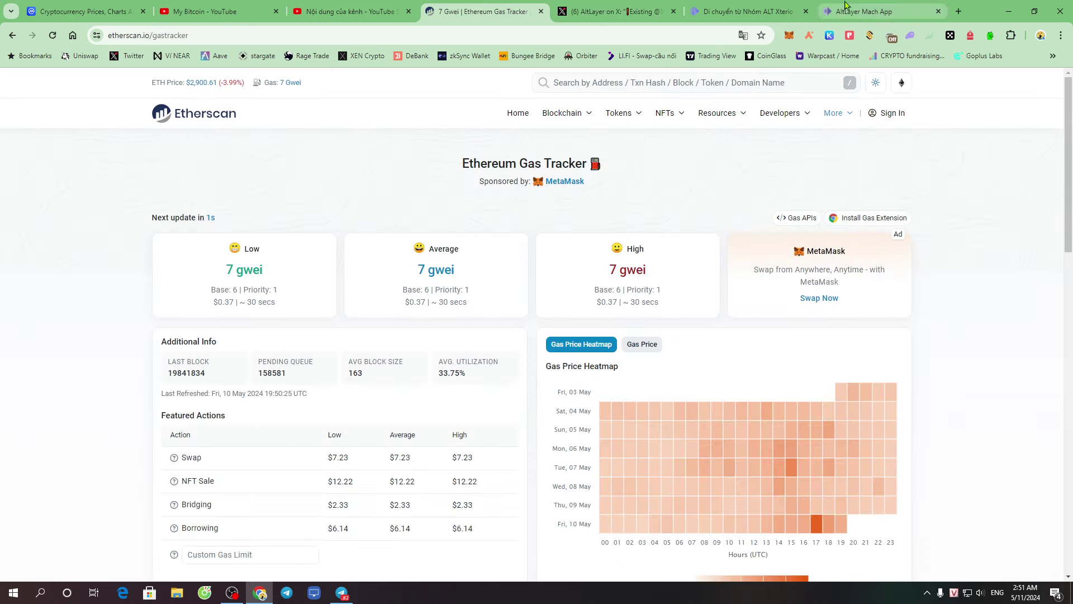
# - Compare the migration guide's heading with the Xterio vault's ALT, Restaked ALT and ETH pools
pyautogui.click(864, 9)
pyautogui.click(738, 8)
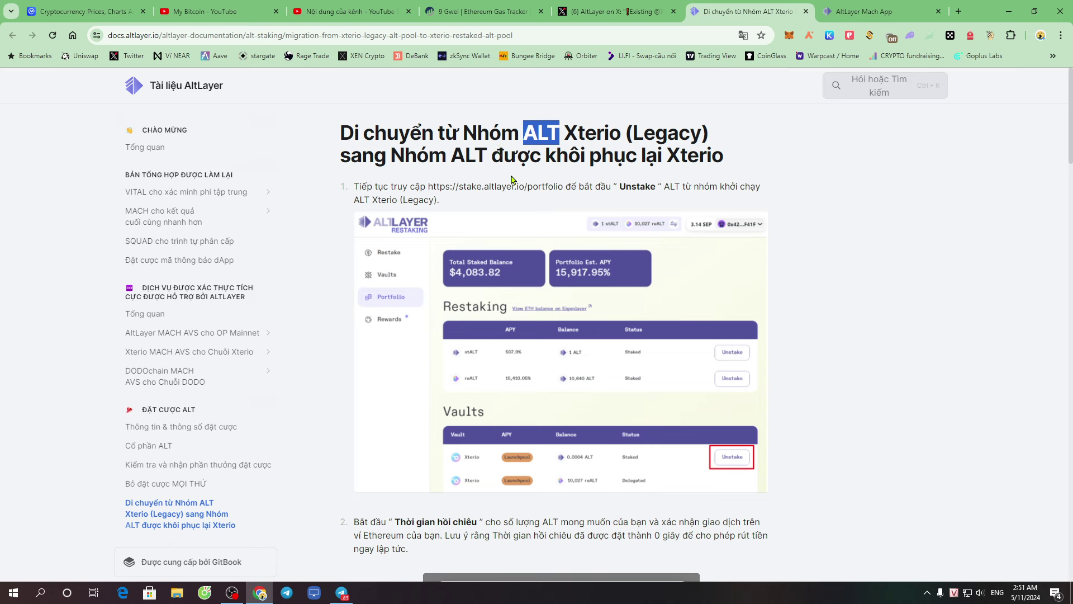
pyautogui.click(863, 10)
pyautogui.moveTo(669, 187); pyautogui.dragTo(591, 185)
pyautogui.click(782, 249)
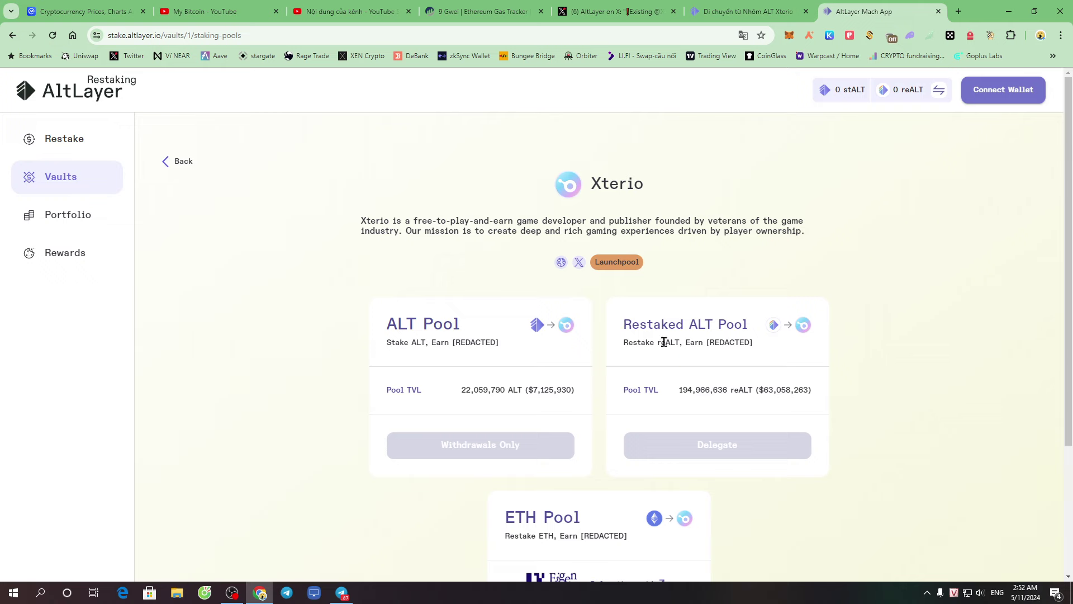
pyautogui.scroll(-3, 663, 342)
pyautogui.scroll(3, 651, 348)
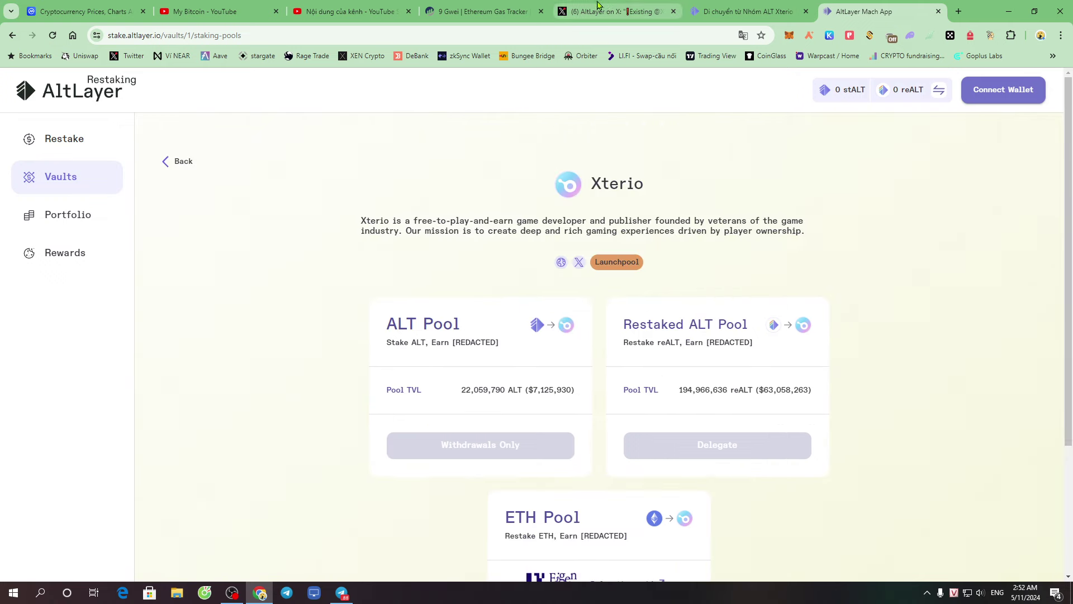
# - Read through AltLayer's guide on migrating from the Xterio (Legacy) ALT Pool to the Xterio Restaked ALT Pool
pyautogui.click(748, 12)
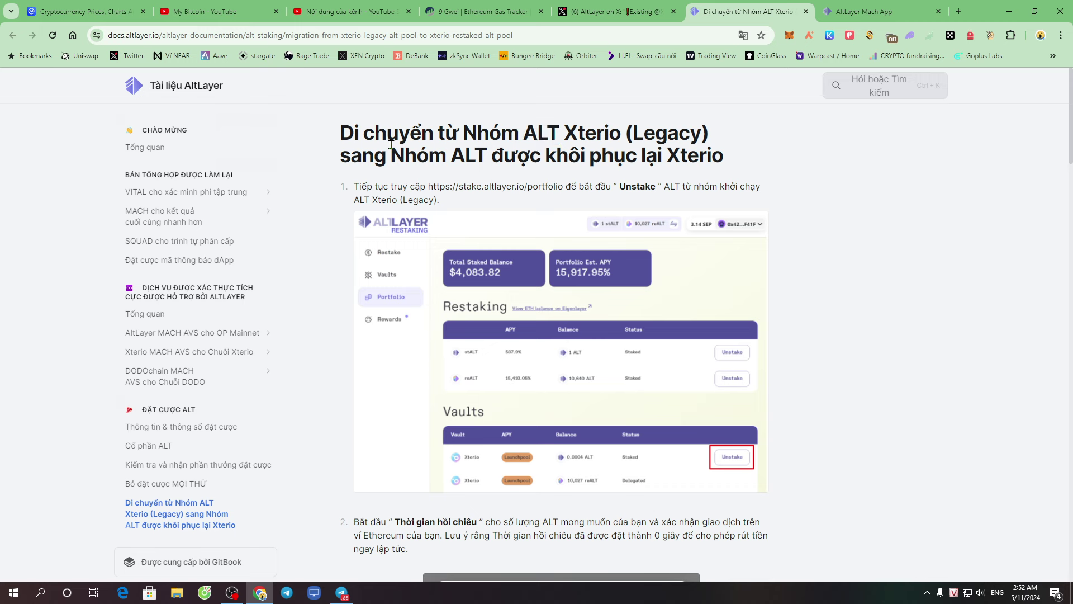
pyautogui.moveTo(340, 132); pyautogui.dragTo(611, 132)
pyautogui.click(627, 132)
pyautogui.moveTo(345, 132); pyautogui.dragTo(541, 126)
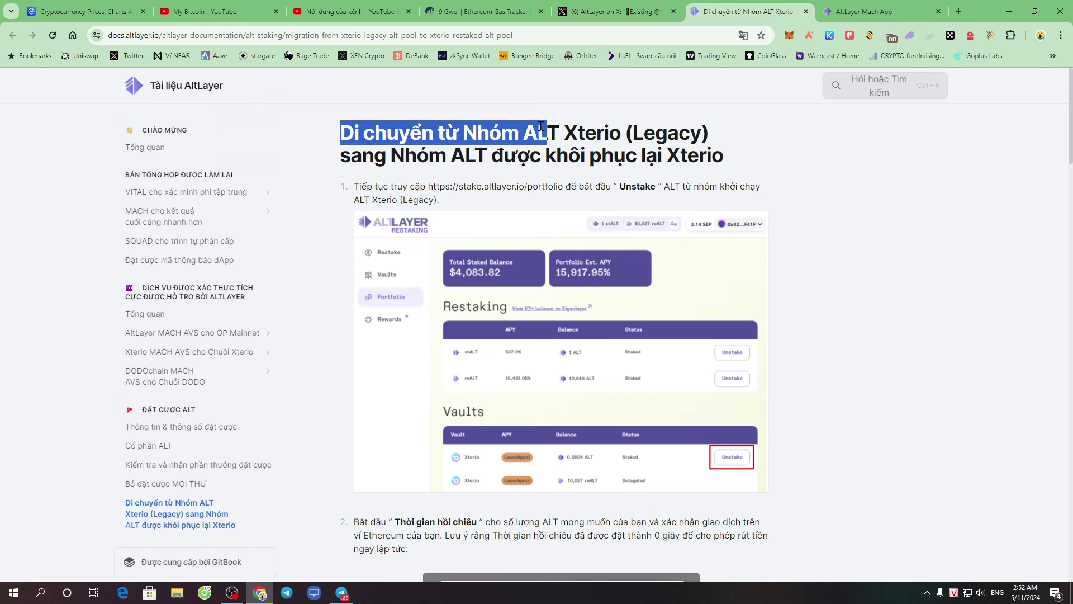
pyautogui.scroll(-5, 771, 328)
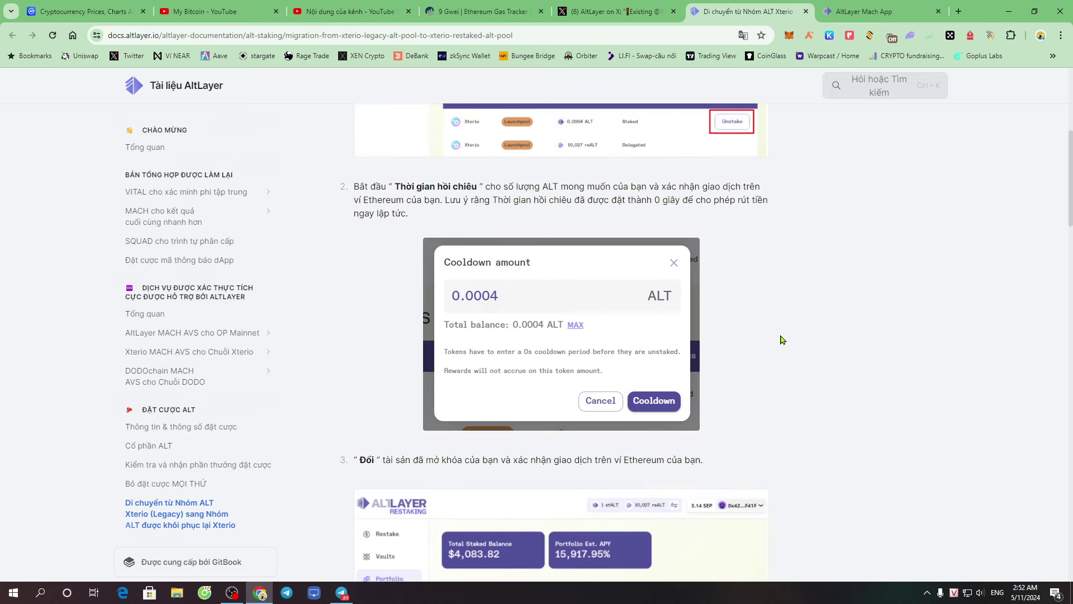
pyautogui.scroll(-6, 679, 334)
pyautogui.scroll(-5, 699, 313)
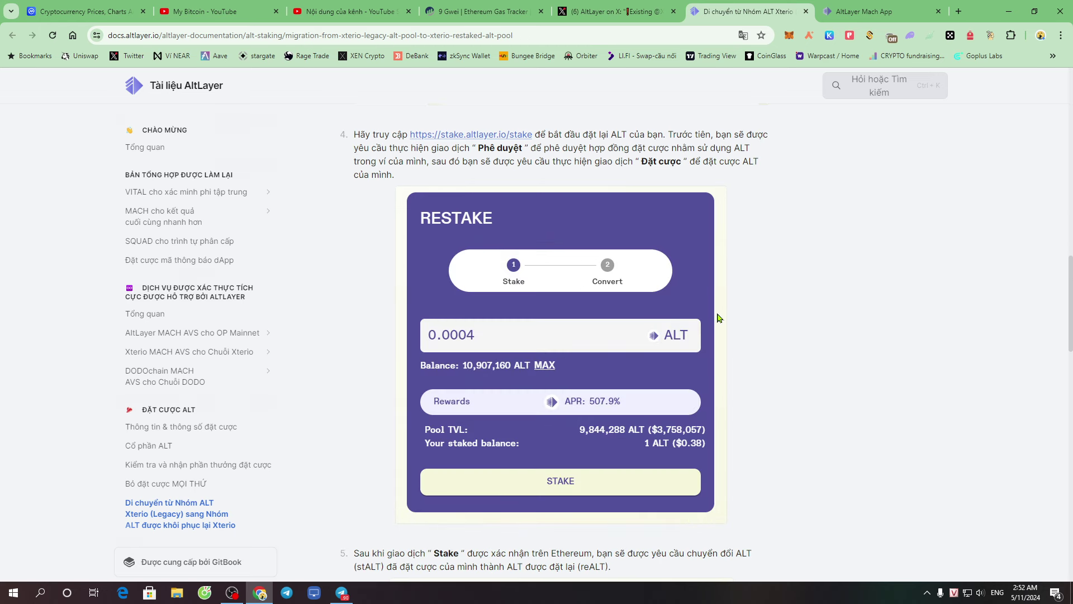
pyautogui.scroll(-6, 719, 318)
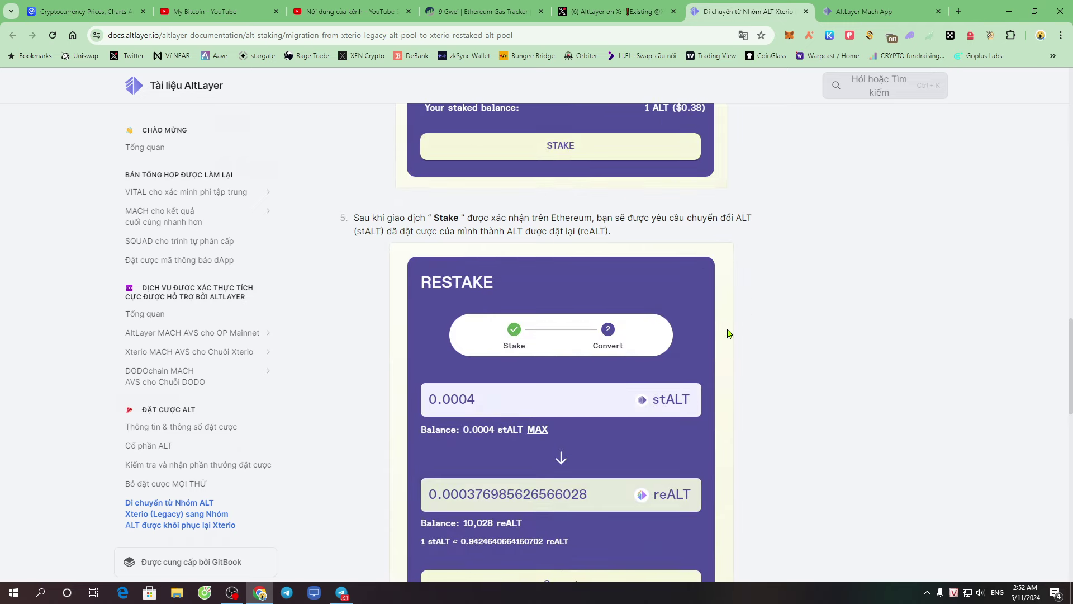
pyautogui.scroll(-6, 728, 334)
pyautogui.scroll(-3, 726, 328)
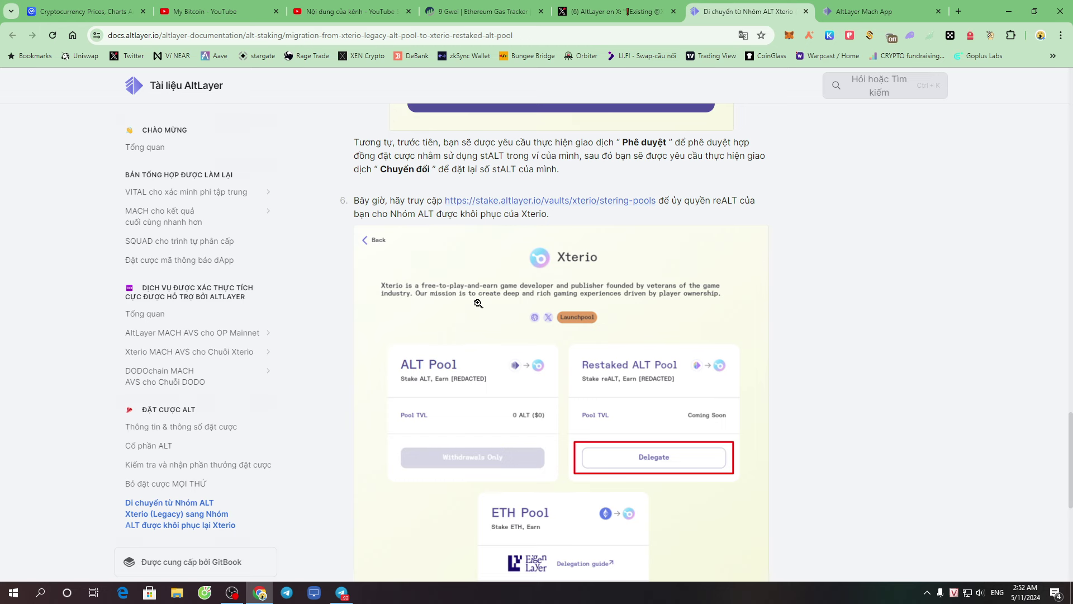
pyautogui.scroll(-6, 546, 376)
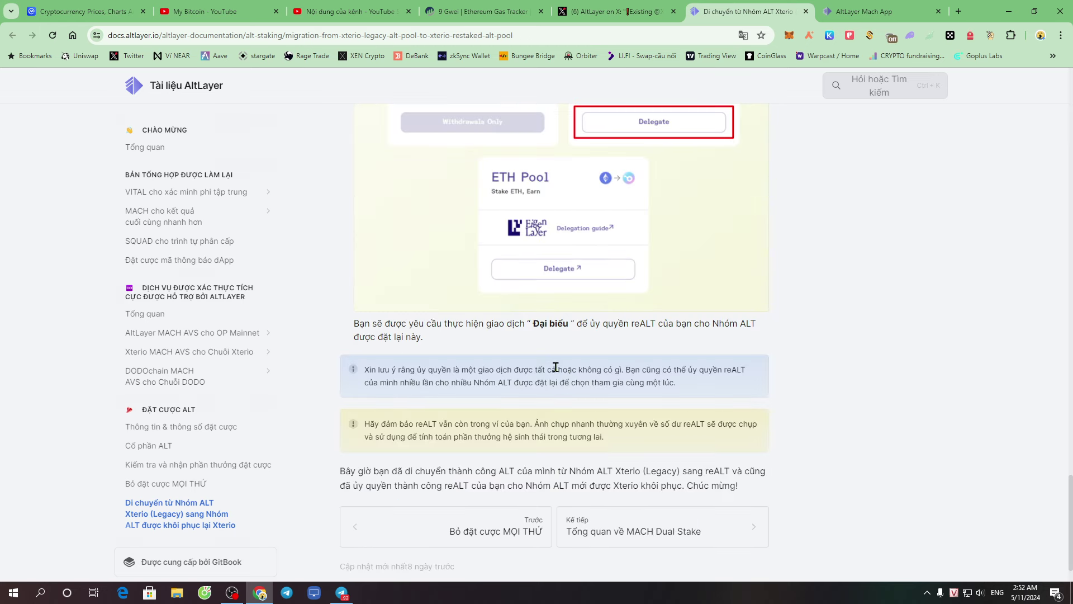
pyautogui.scroll(10, 671, 343)
# - Return to the AltLayer staking site and check the MetaMask wallet's selected network and account
pyautogui.hotkey('ctrl', 'Tab')
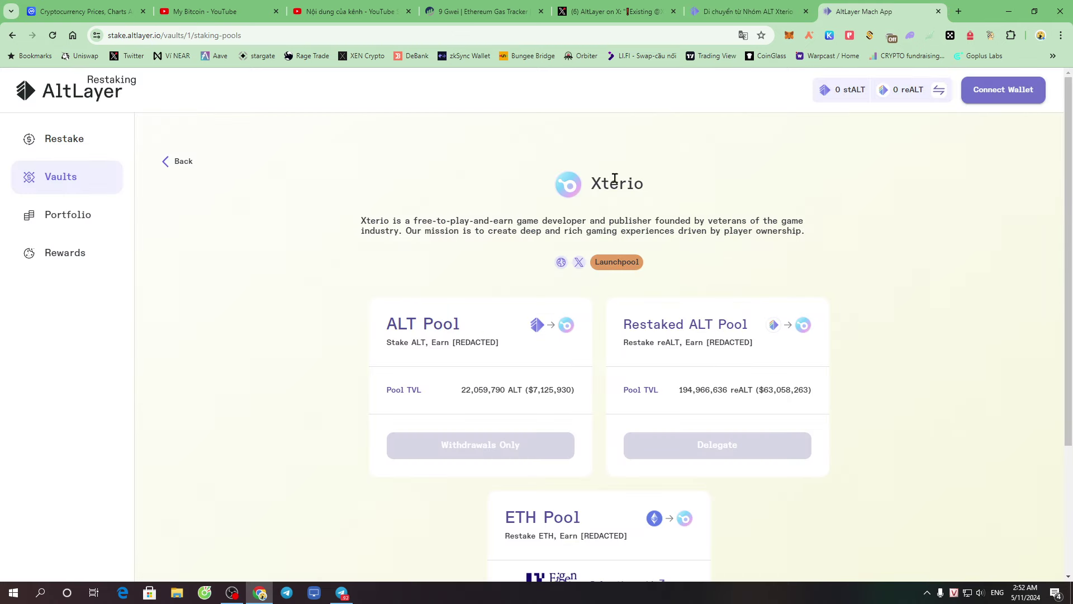
pyautogui.click(789, 36)
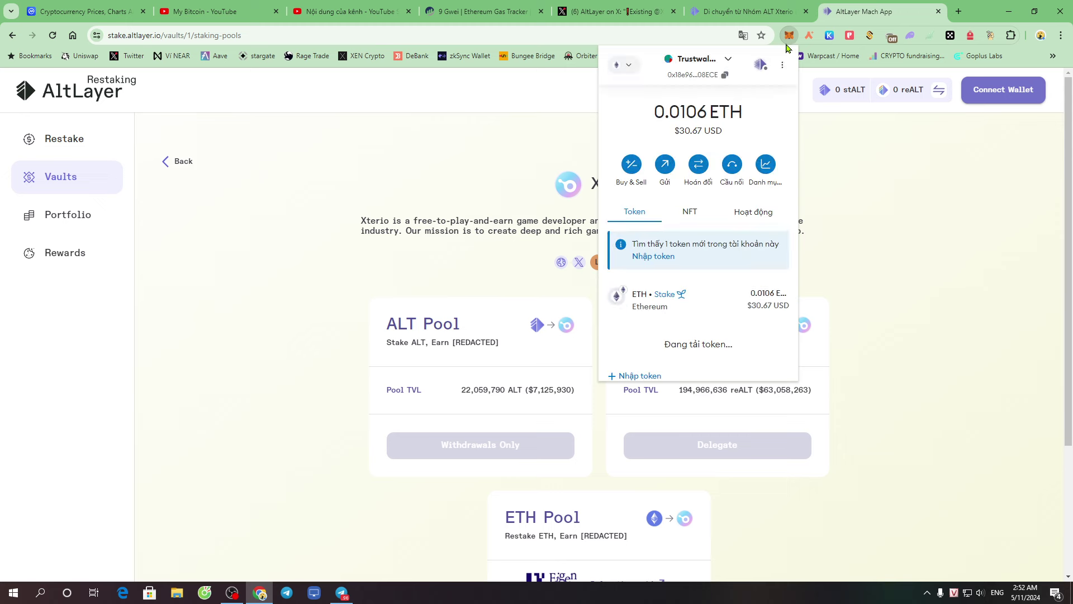
pyautogui.click(624, 66)
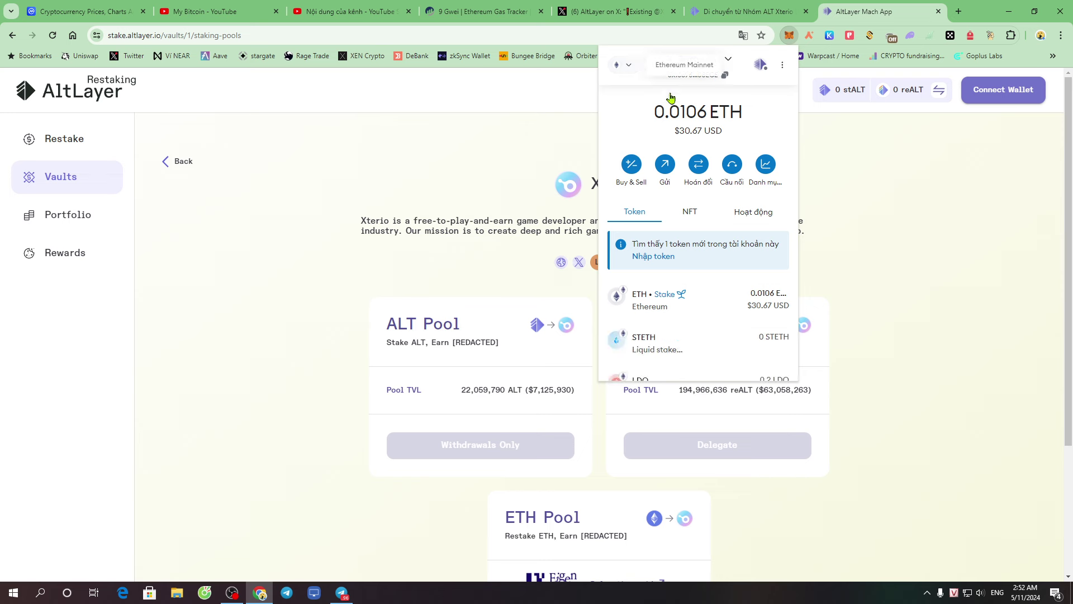
pyautogui.click(859, 170)
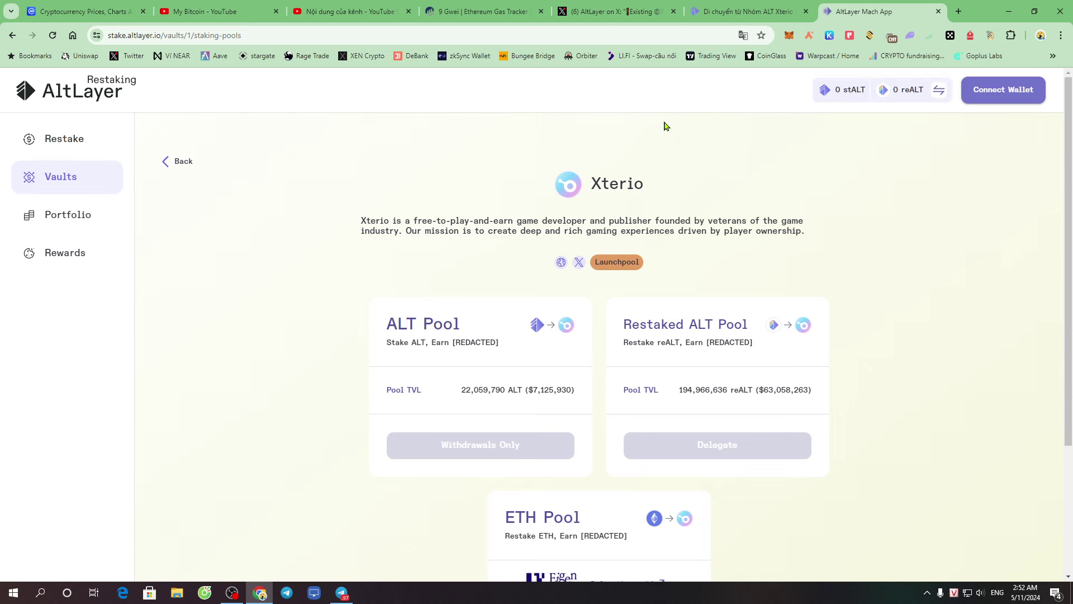
# - Connect the MetaMask wallet to the AltLayer staking site, acknowledging the privacy policy and disclaimer and approving the connection
pyautogui.click(59, 139)
pyautogui.click(64, 183)
pyautogui.click(1004, 97)
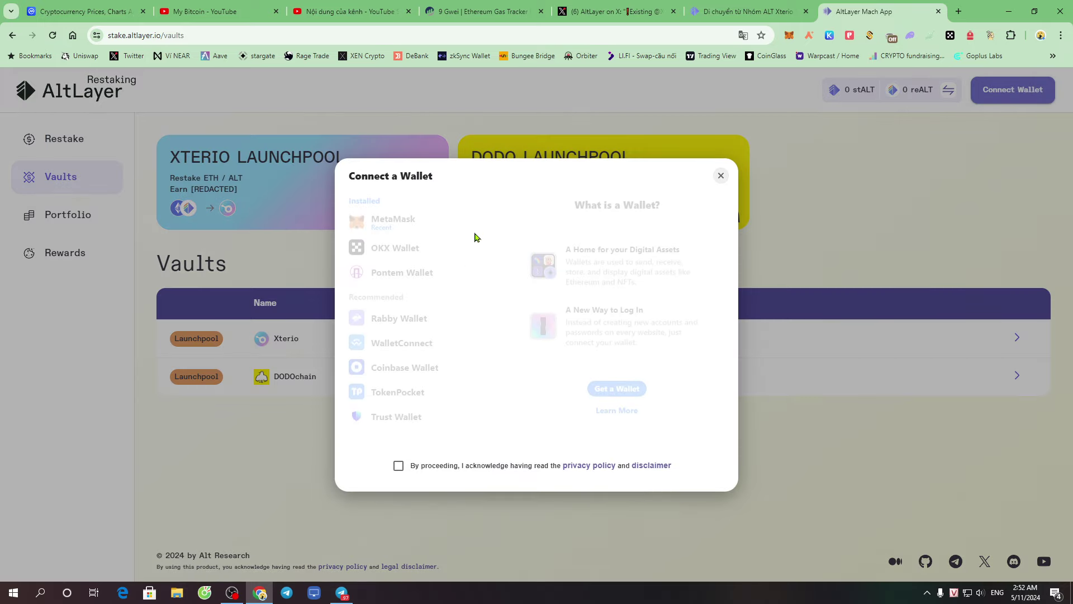
pyautogui.click(399, 466)
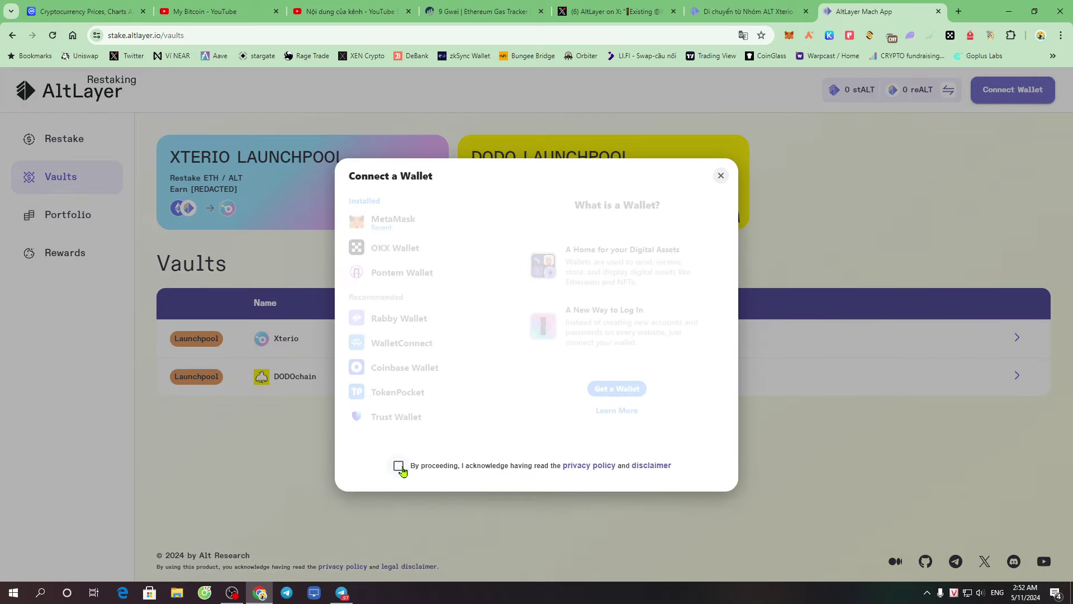
pyautogui.click(434, 229)
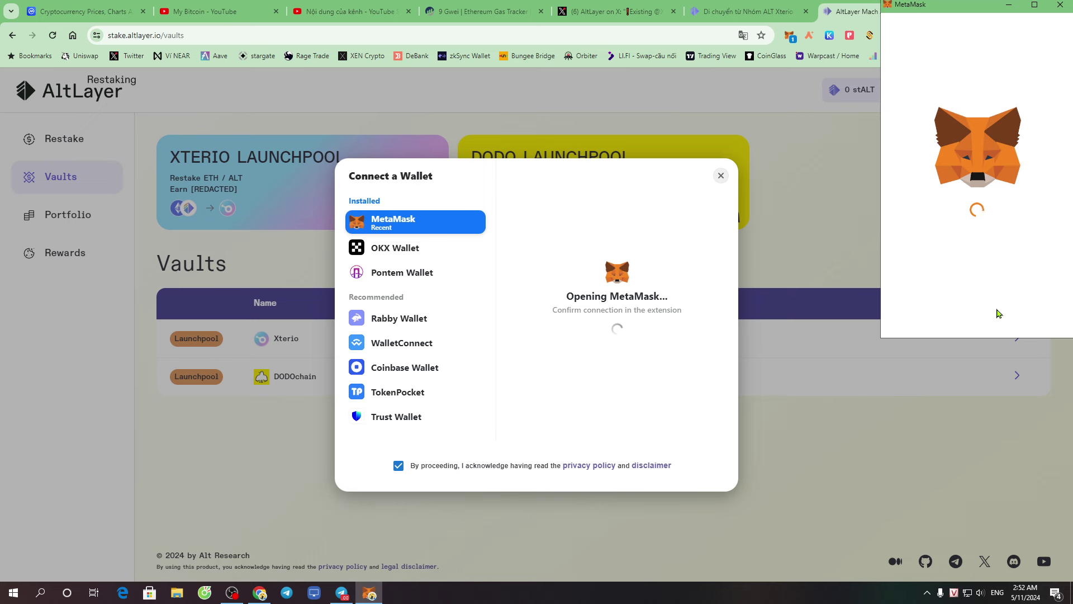
pyautogui.click(1026, 314)
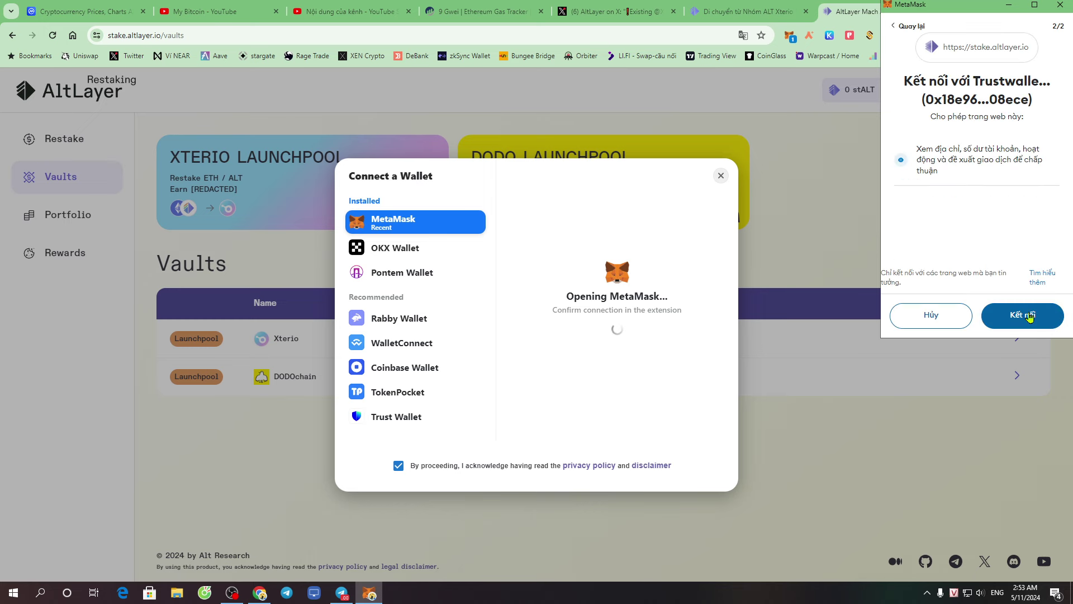
pyautogui.click(1025, 314)
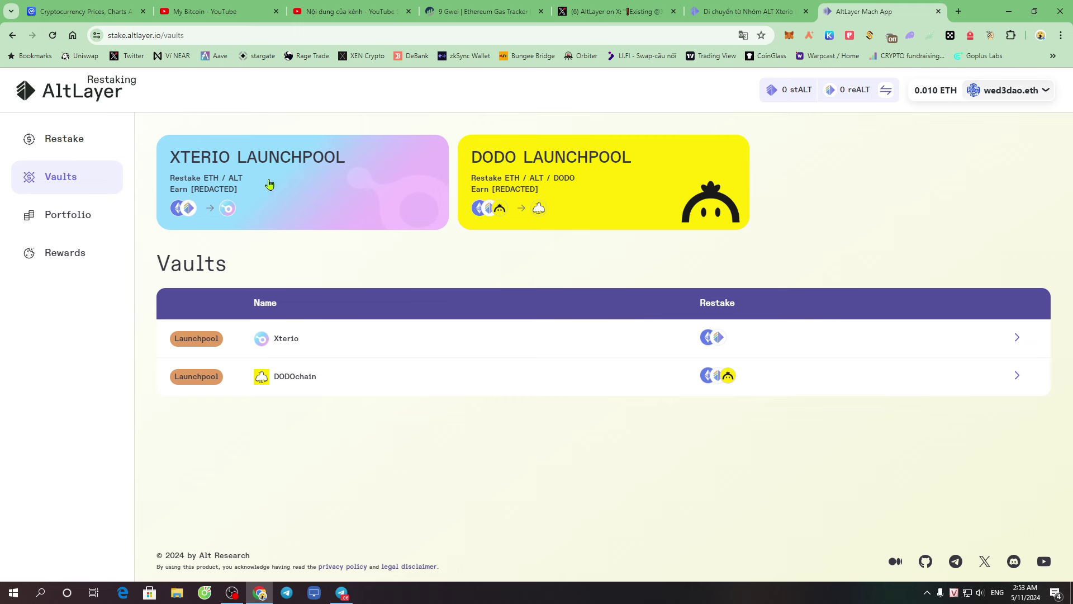
# - Open the staking portfolio and examine the Xterio (Legacy) vault entry and its staked ALT balance
pyautogui.click(72, 220)
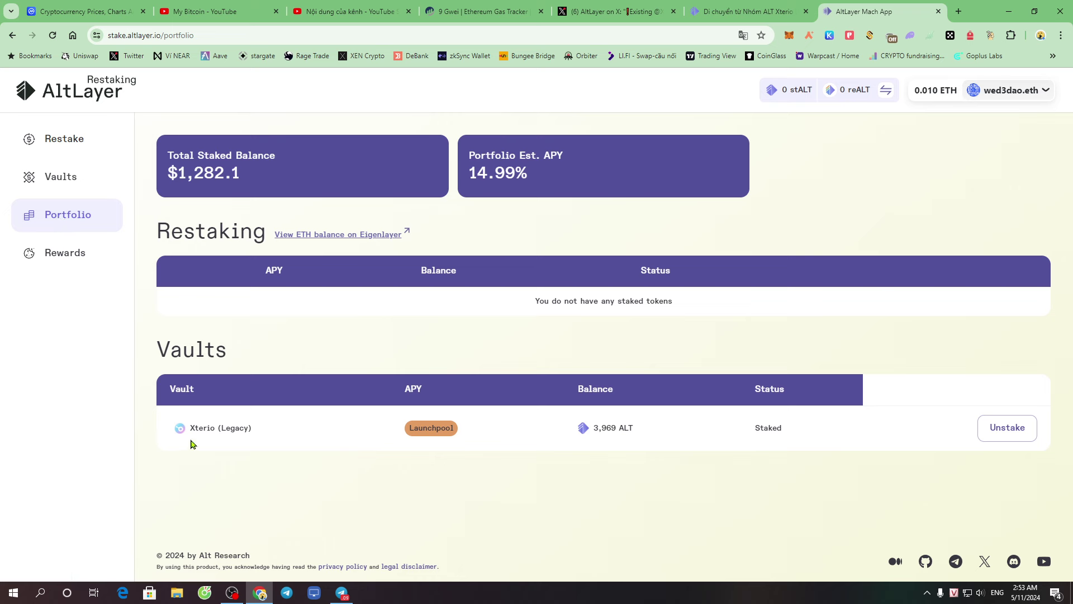
pyautogui.moveTo(191, 431); pyautogui.dragTo(250, 428)
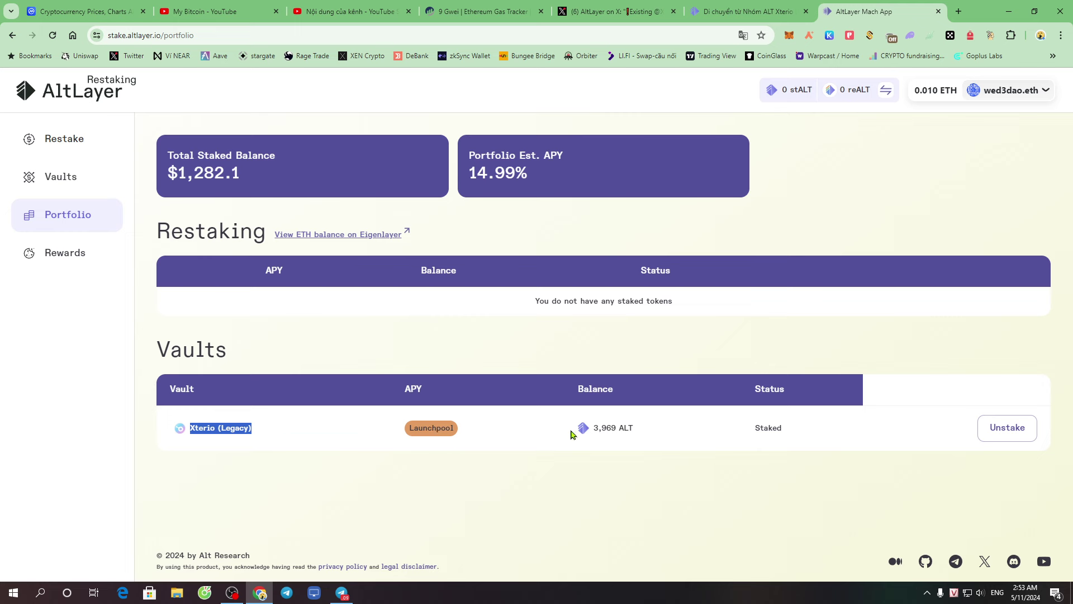
pyautogui.moveTo(570, 434)
pyautogui.mouseDown()
pyautogui.moveTo(647, 439)
pyautogui.moveTo(573, 430)
pyautogui.mouseUp()
pyautogui.click(612, 469)
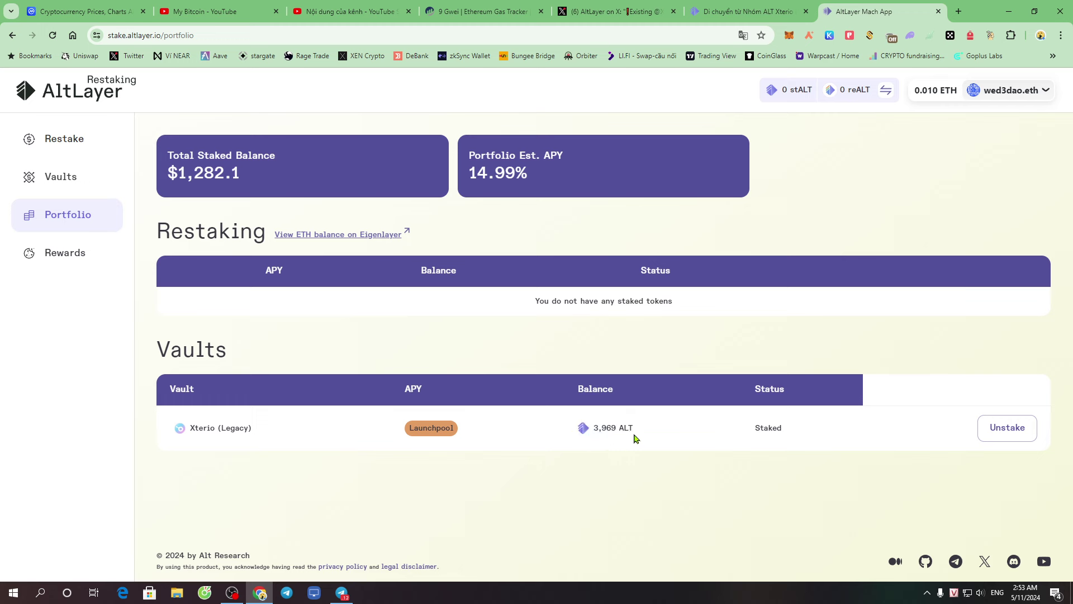
pyautogui.moveTo(635, 429); pyautogui.dragTo(560, 433)
pyautogui.click(701, 476)
# - Look over the list of available vaults and the rewards for the connected wallet
pyautogui.click(68, 177)
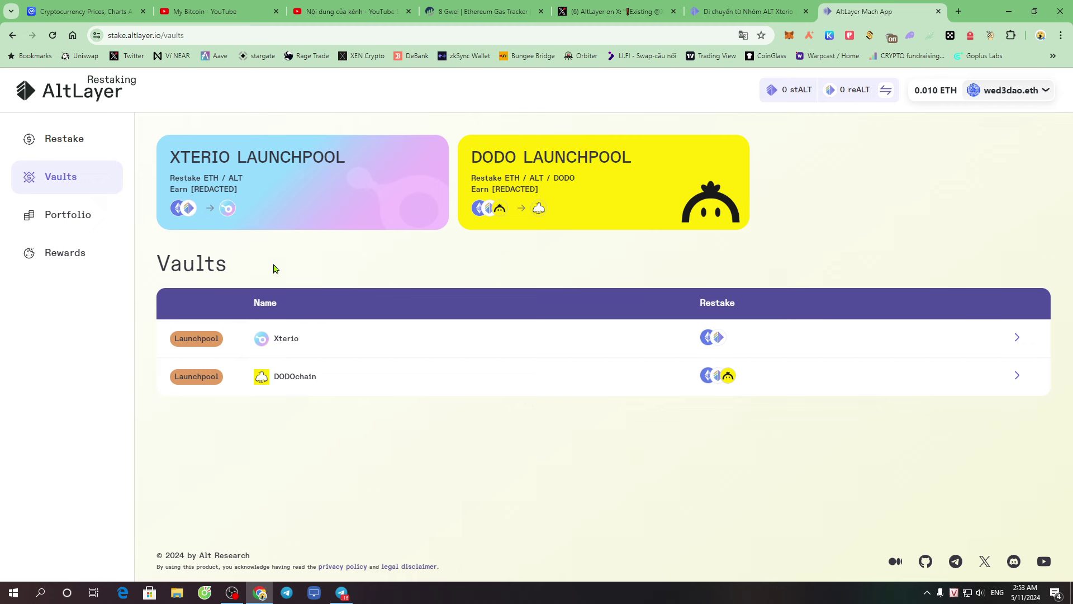
pyautogui.click(64, 207)
pyautogui.click(69, 252)
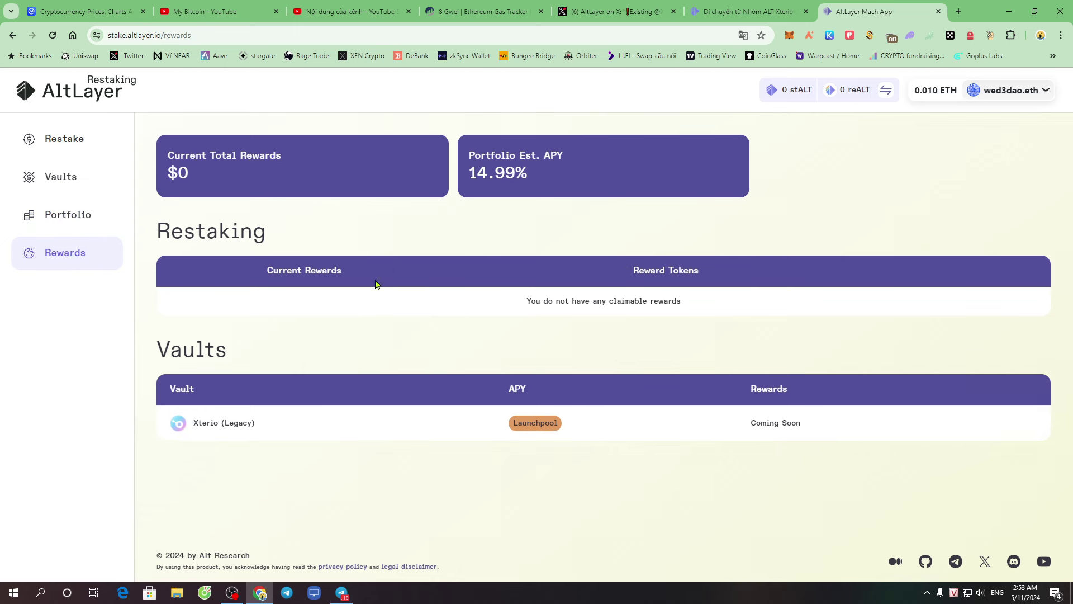
# - Open the portfolio and request the unstaking cooldown for the maximum 3969 ALT in the Xterio (Legacy) vault
pyautogui.click(70, 215)
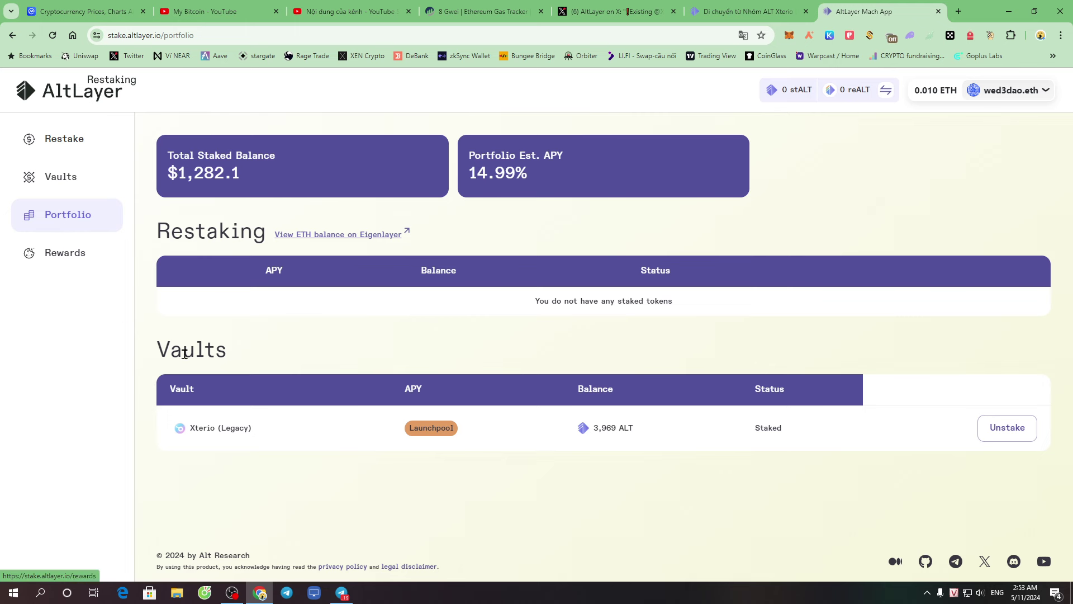
pyautogui.moveTo(590, 435)
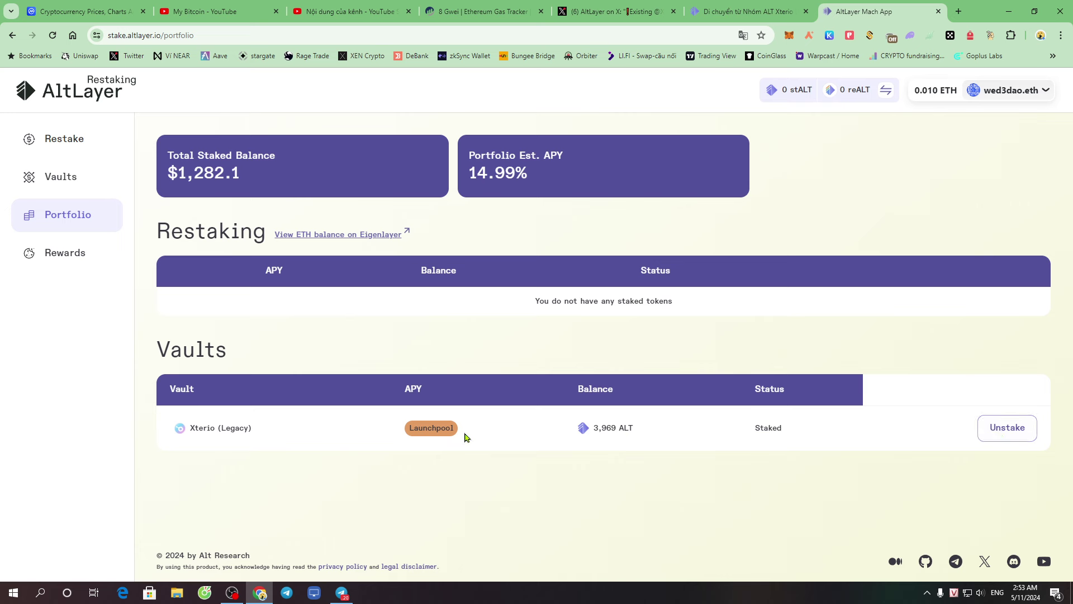
pyautogui.moveTo(190, 432); pyautogui.dragTo(230, 432)
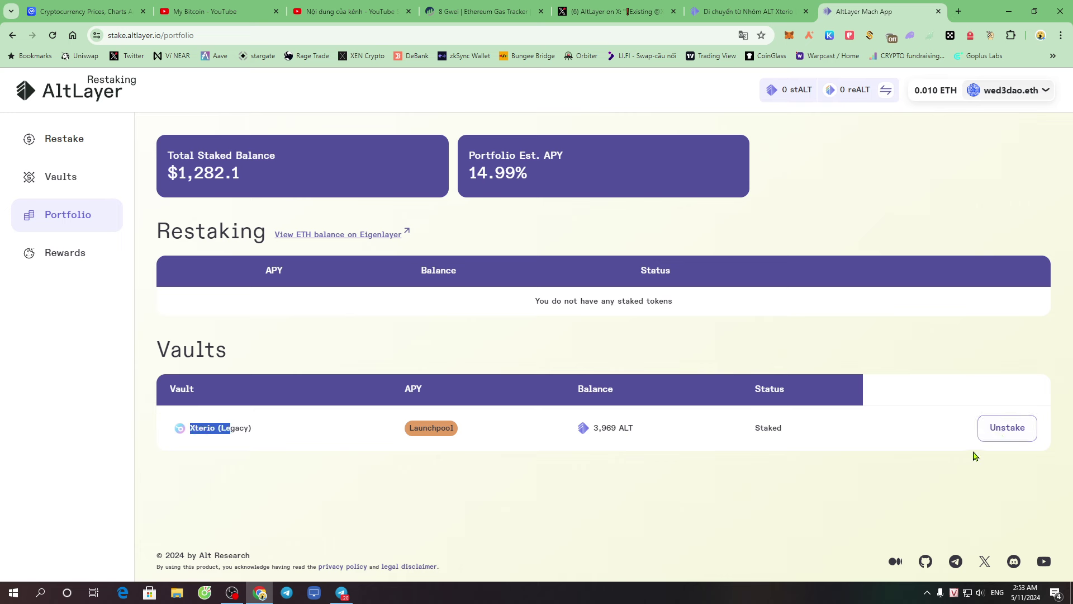
pyautogui.click(1006, 433)
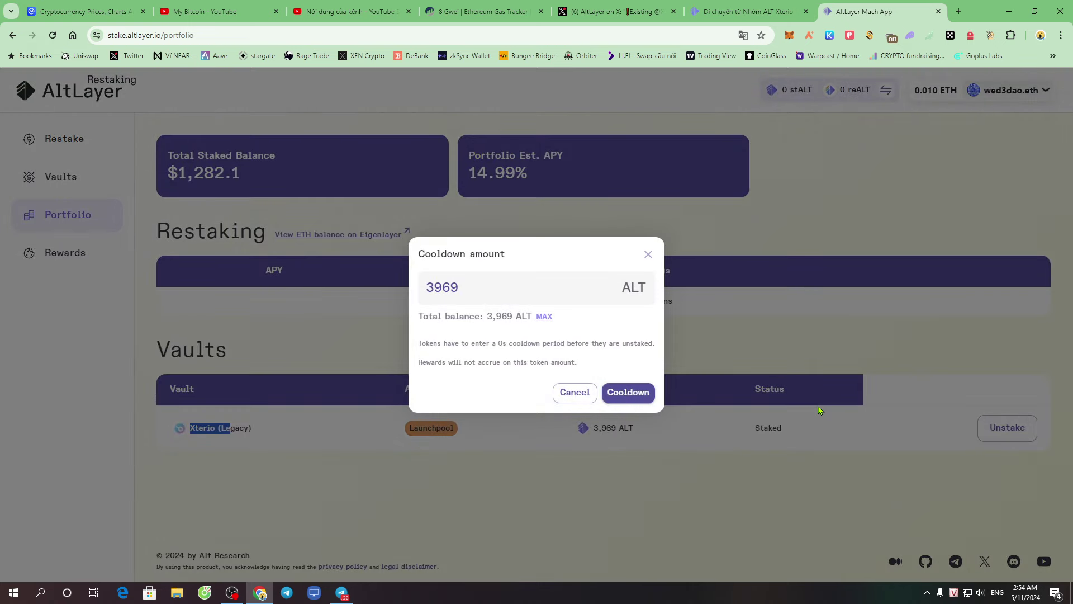
pyautogui.click(542, 318)
pyautogui.click(630, 394)
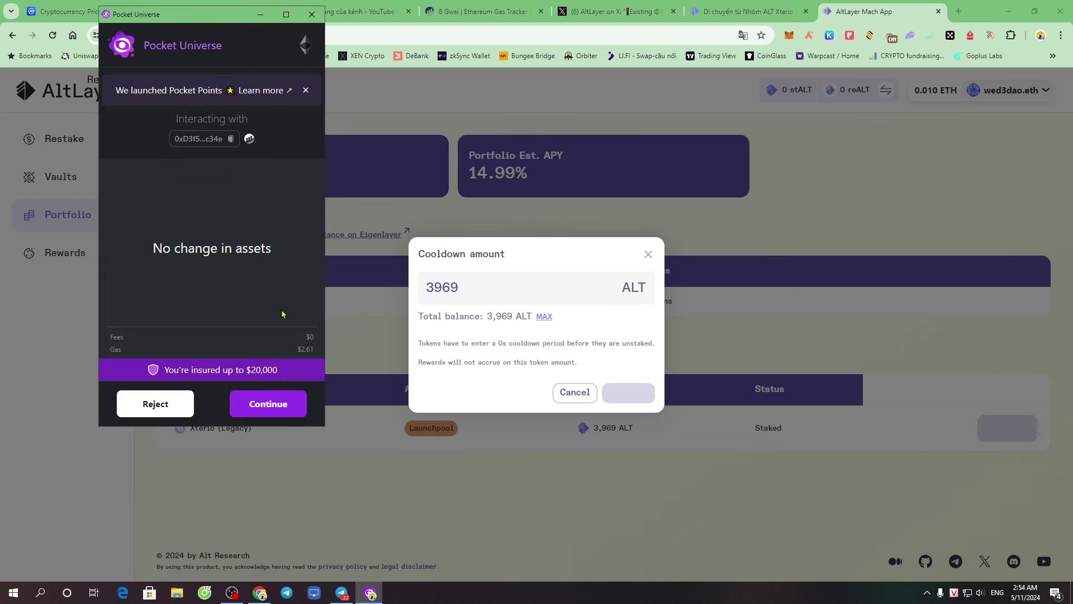
# - Approve the cooldown transaction in Pocket Universe and confirm it in MetaMask
pyautogui.click(291, 412)
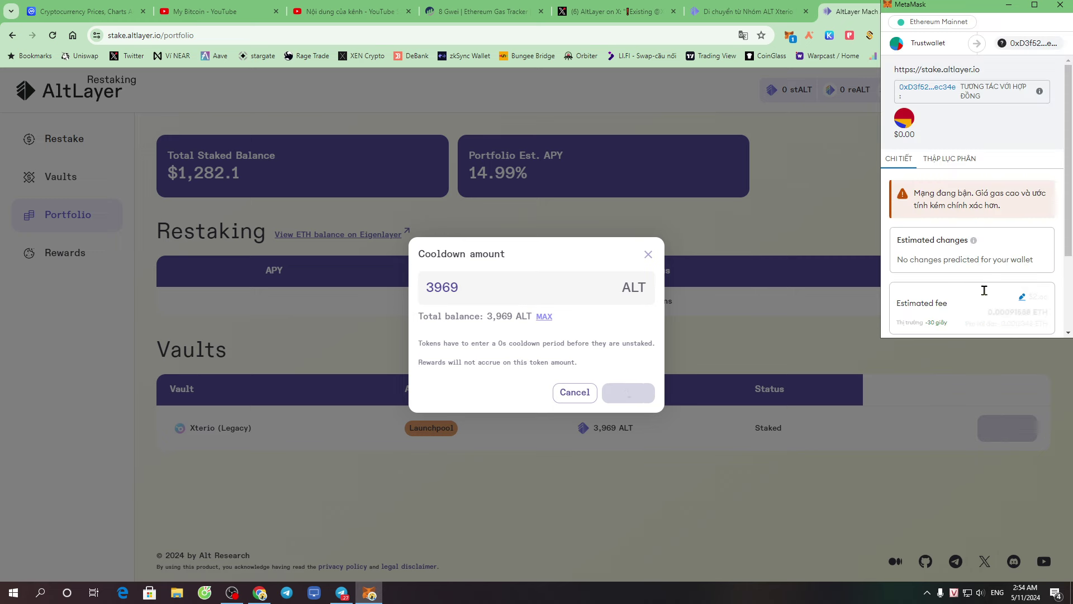
pyautogui.scroll(-3, 996, 269)
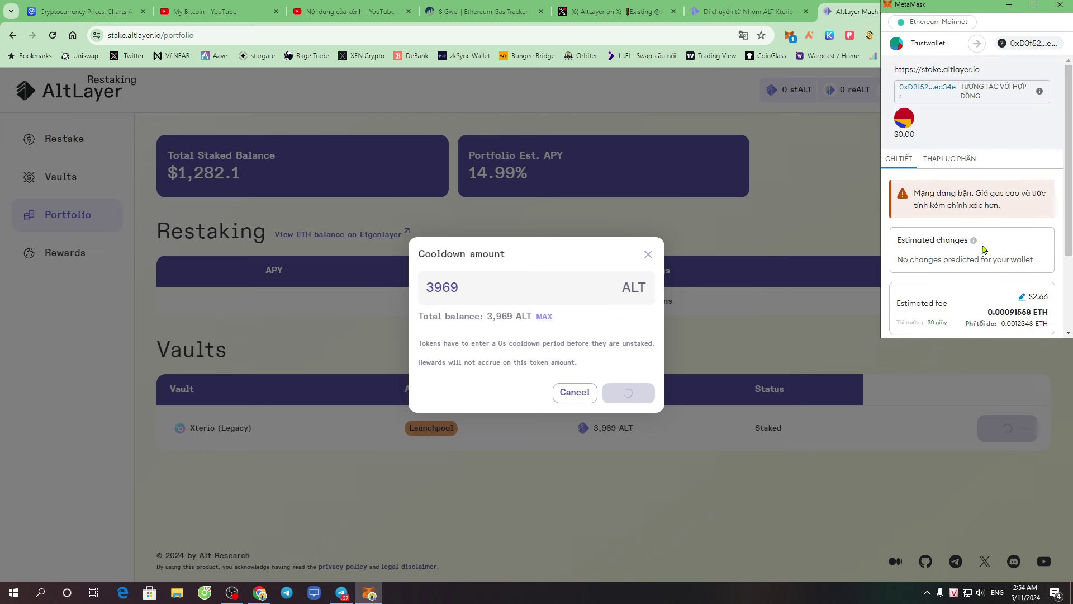
pyautogui.click(1025, 313)
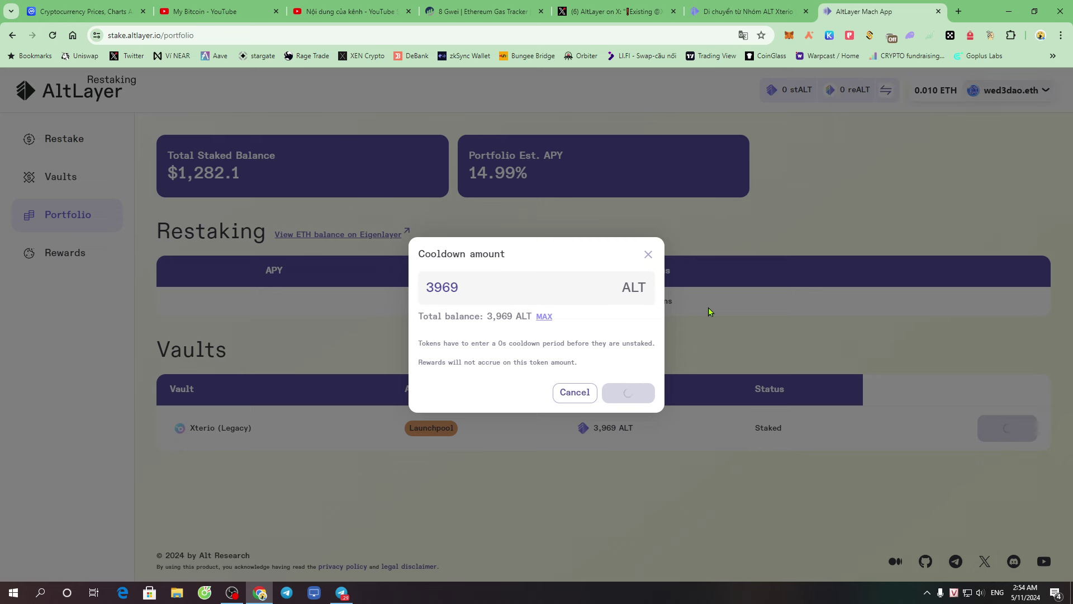
# - Review the cooldown and redeem instructions in the AltLayer migration guide
pyautogui.click(727, 7)
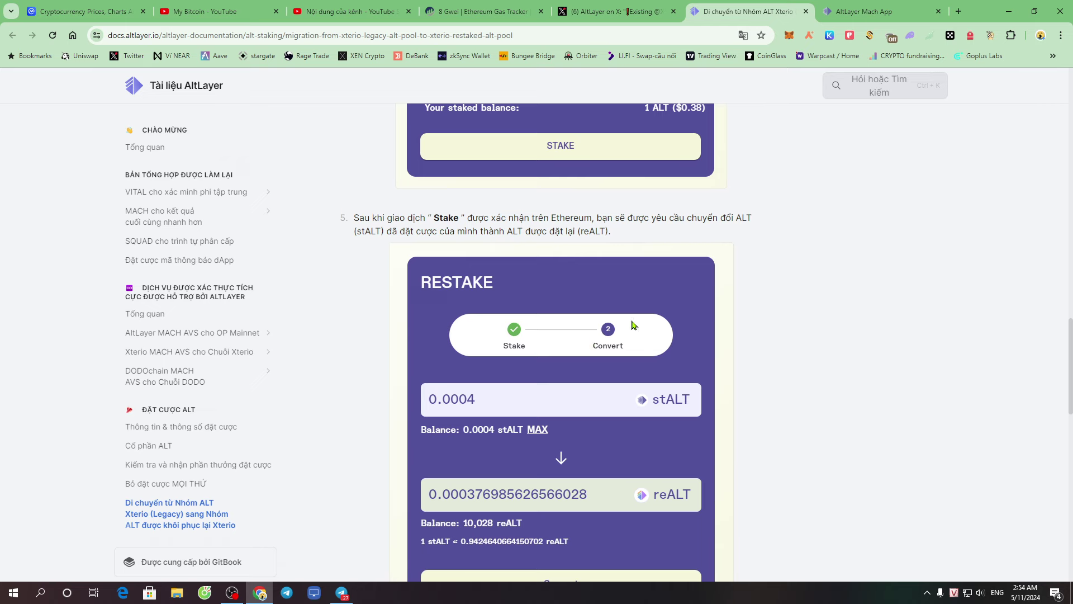
pyautogui.scroll(15, 698, 307)
pyautogui.scroll(-5, 774, 289)
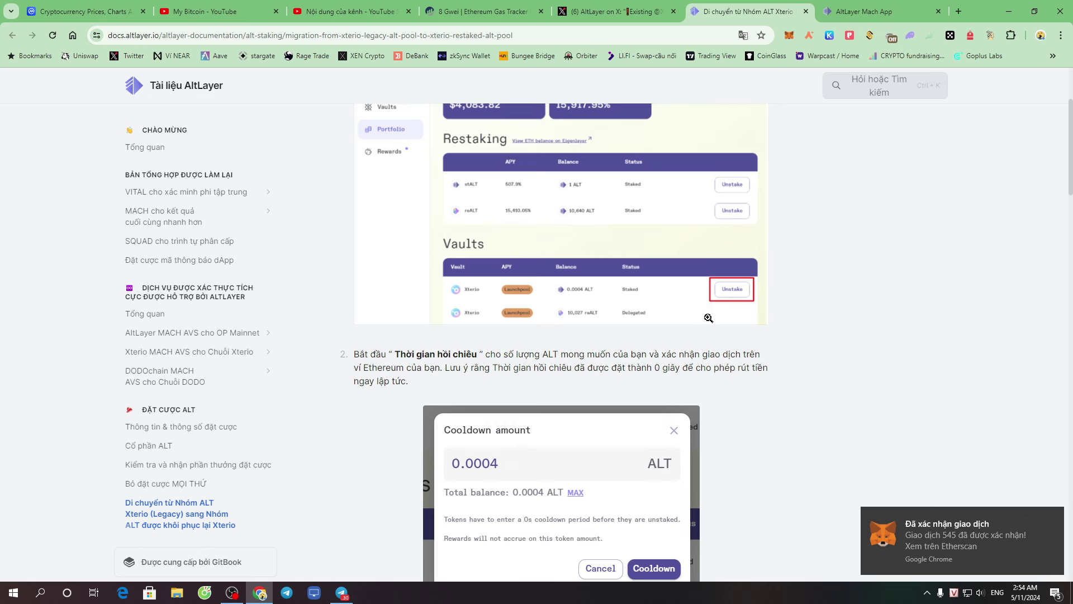
pyautogui.scroll(-6, 708, 318)
pyautogui.scroll(-3, 715, 326)
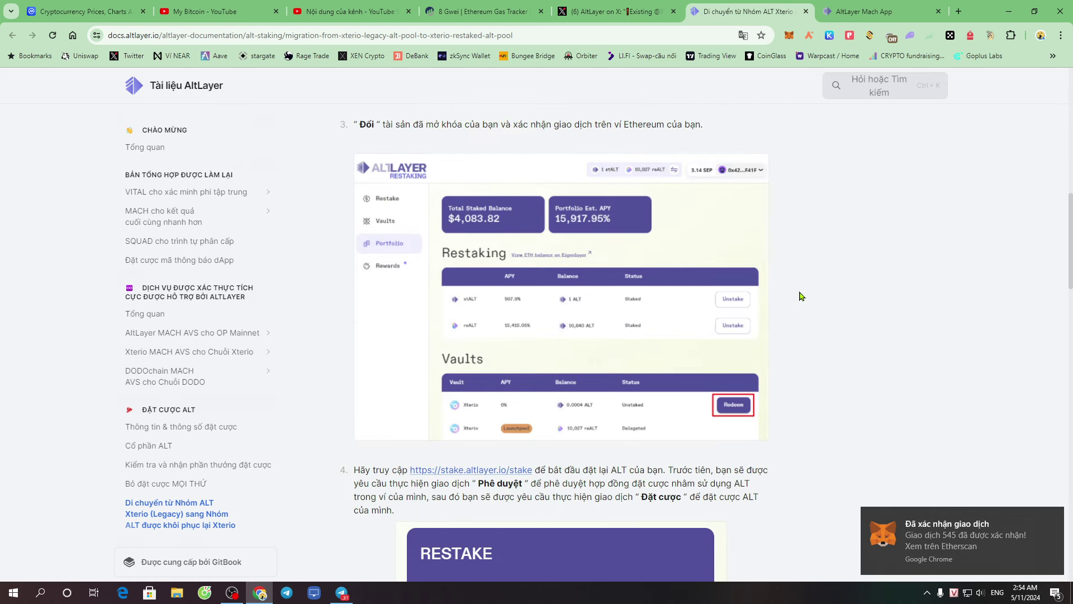
# - Open the cooldown transaction on Etherscan from the MetaMask notification and examine its status and expanded details
pyautogui.click(869, 10)
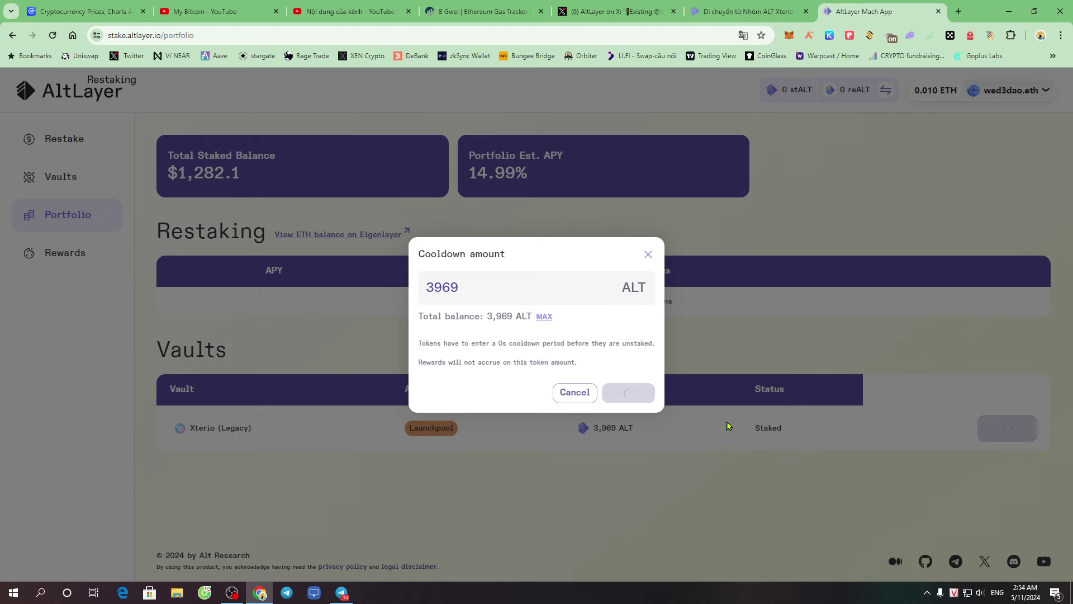
pyautogui.click(1055, 592)
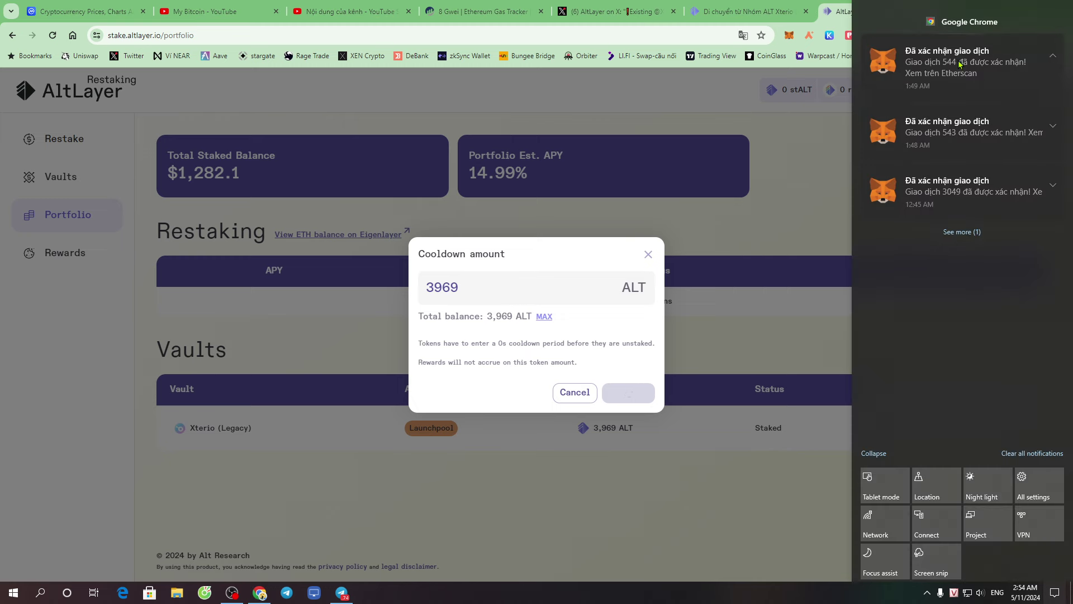
pyautogui.click(979, 89)
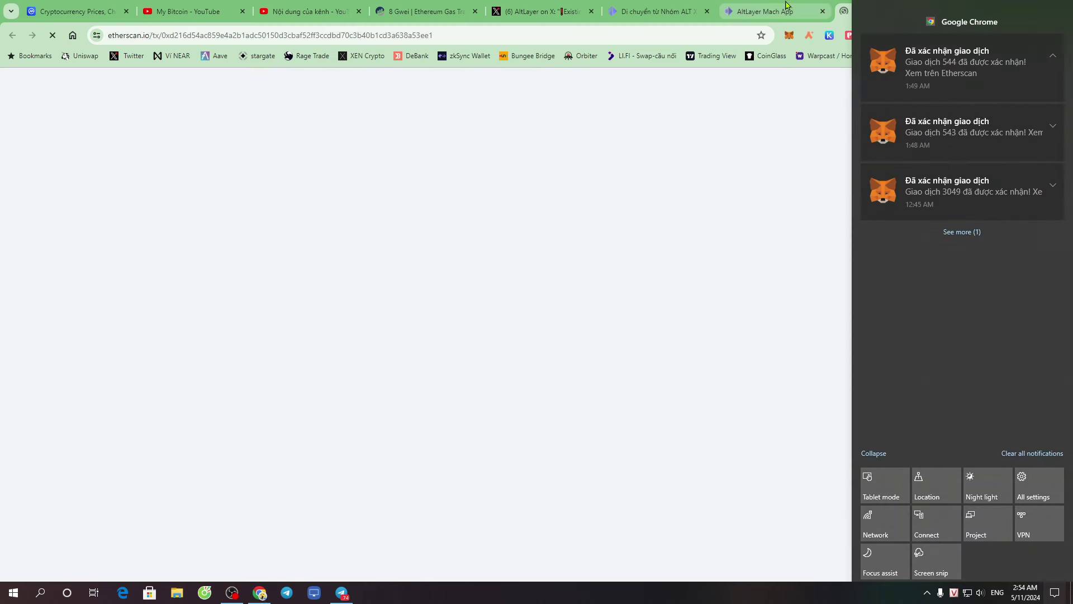
pyautogui.click(882, 5)
pyautogui.click(892, 6)
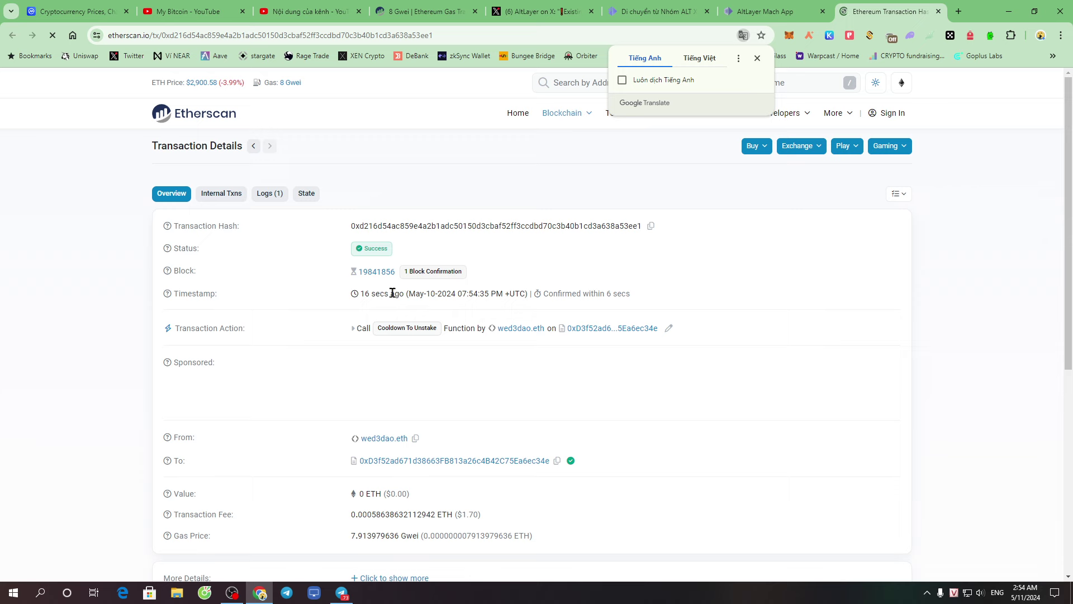
pyautogui.scroll(-6, 576, 333)
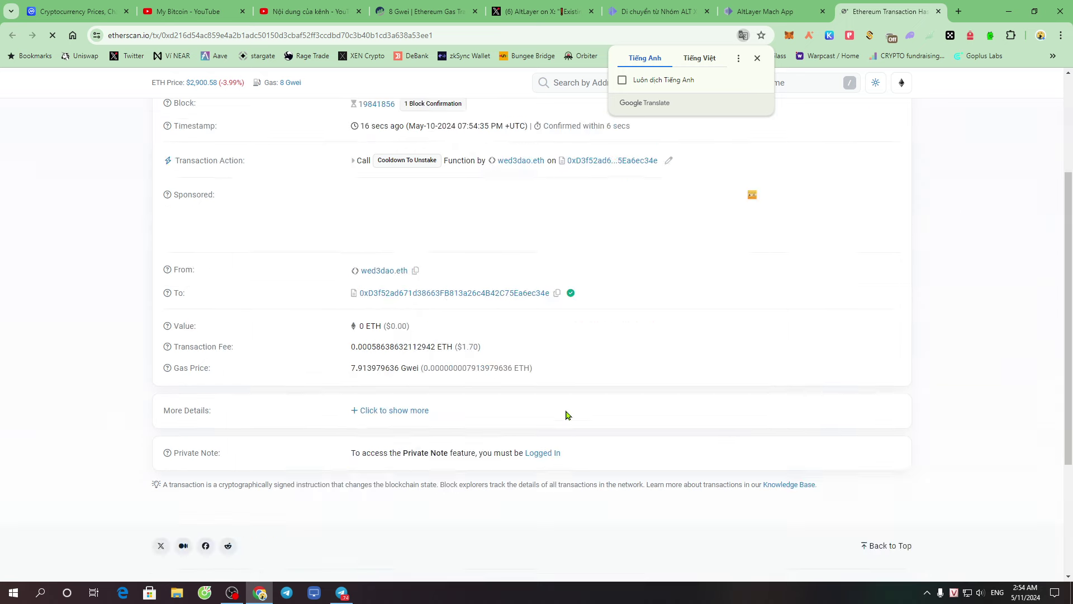
pyautogui.click(386, 242)
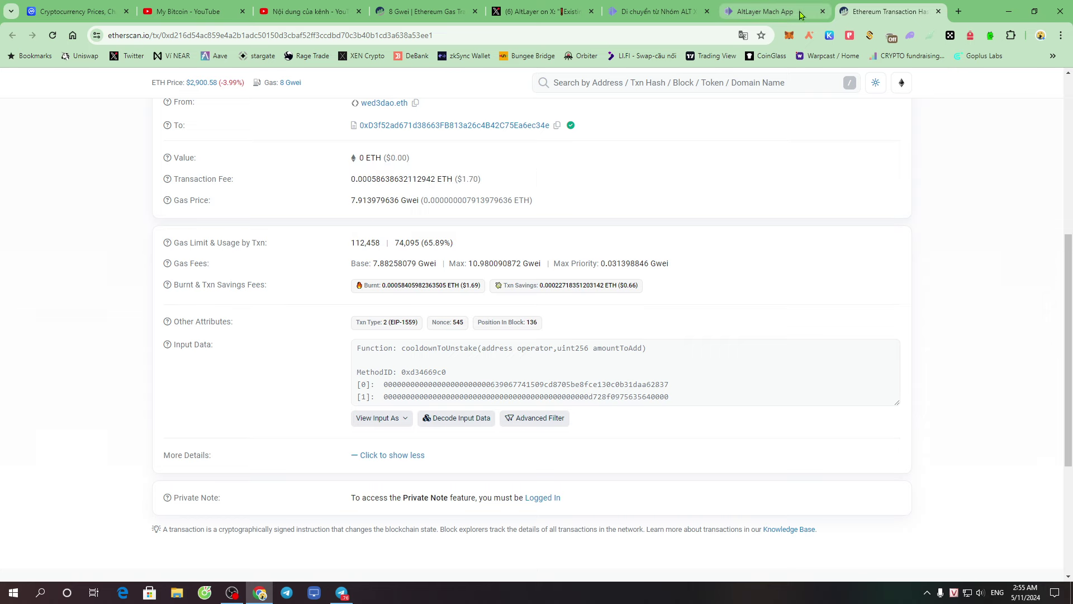
# - Reload the AltLayer staking portfolio and recheck the redeem instruction in the migration guide
pyautogui.click(772, 8)
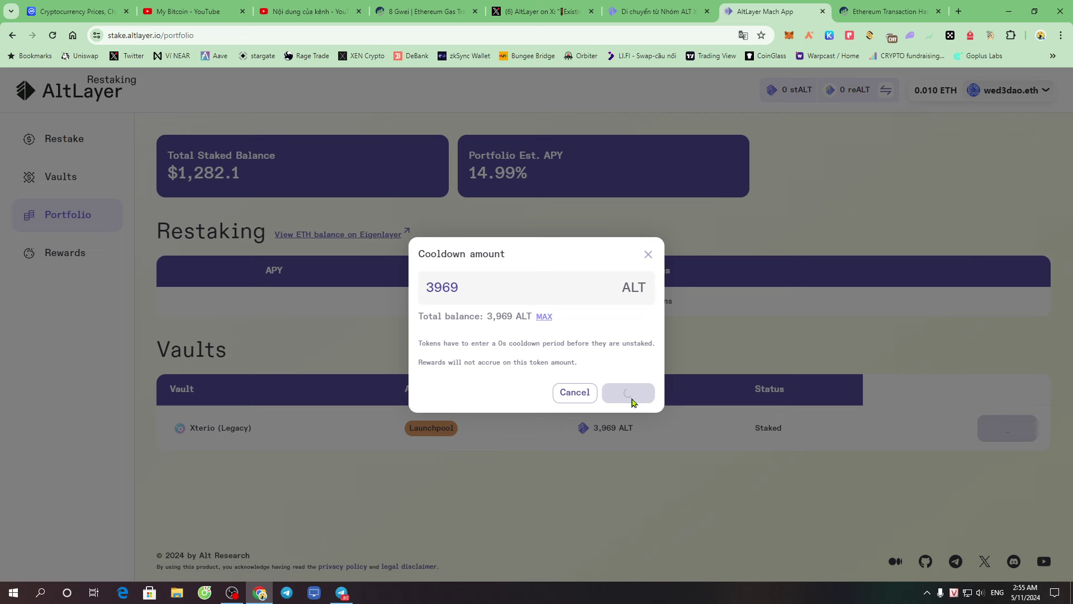
pyautogui.click(52, 35)
pyautogui.click(670, 8)
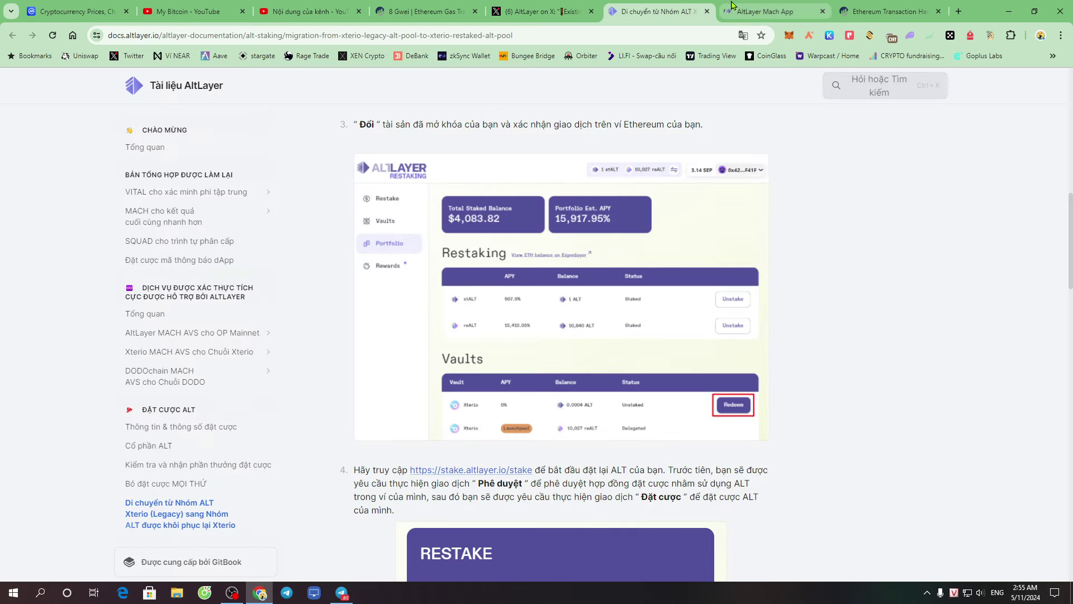
pyautogui.click(749, 5)
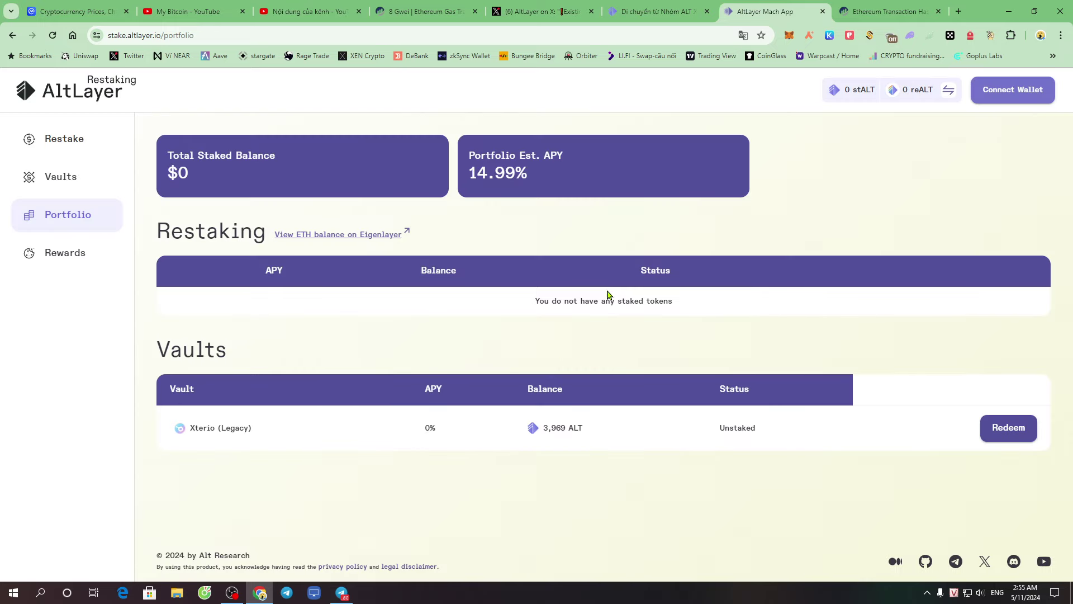
# - Check the Xterio (Legacy) vault's status and request redemption of its maximum 3969 ALT
pyautogui.moveTo(723, 427); pyautogui.dragTo(953, 426)
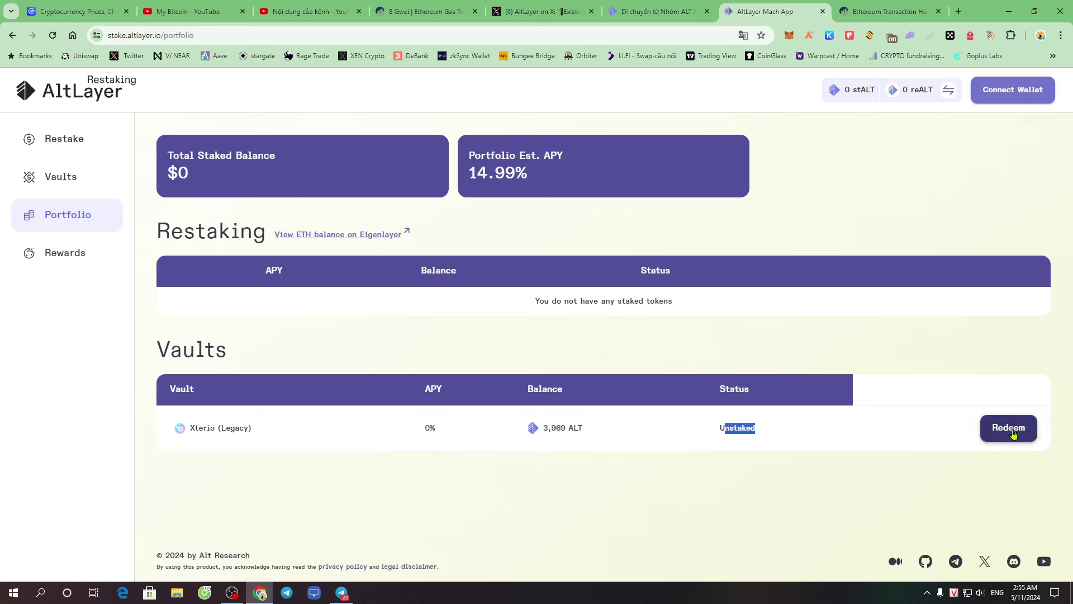
pyautogui.click(886, 474)
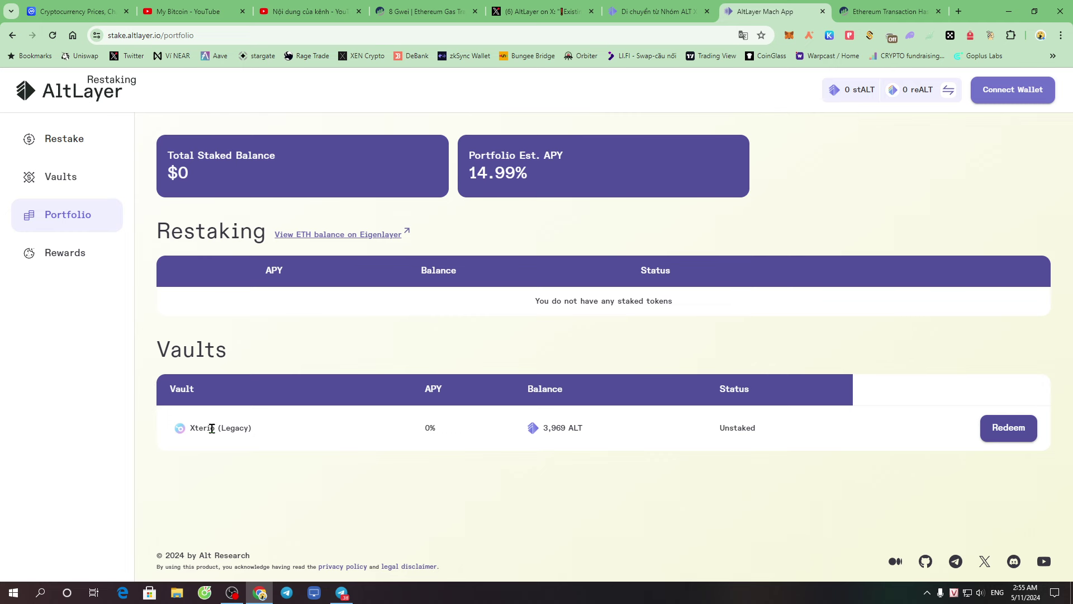
pyautogui.moveTo(211, 428); pyautogui.dragTo(432, 429)
pyautogui.click(916, 465)
pyautogui.click(1008, 434)
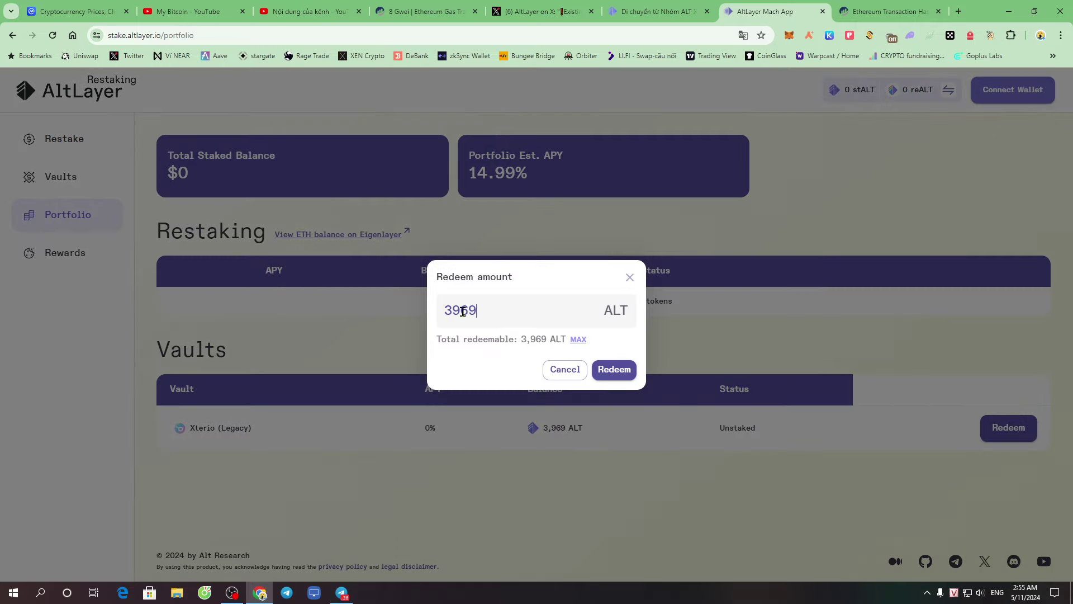
pyautogui.doubleClick(462, 311)
pyautogui.click(579, 340)
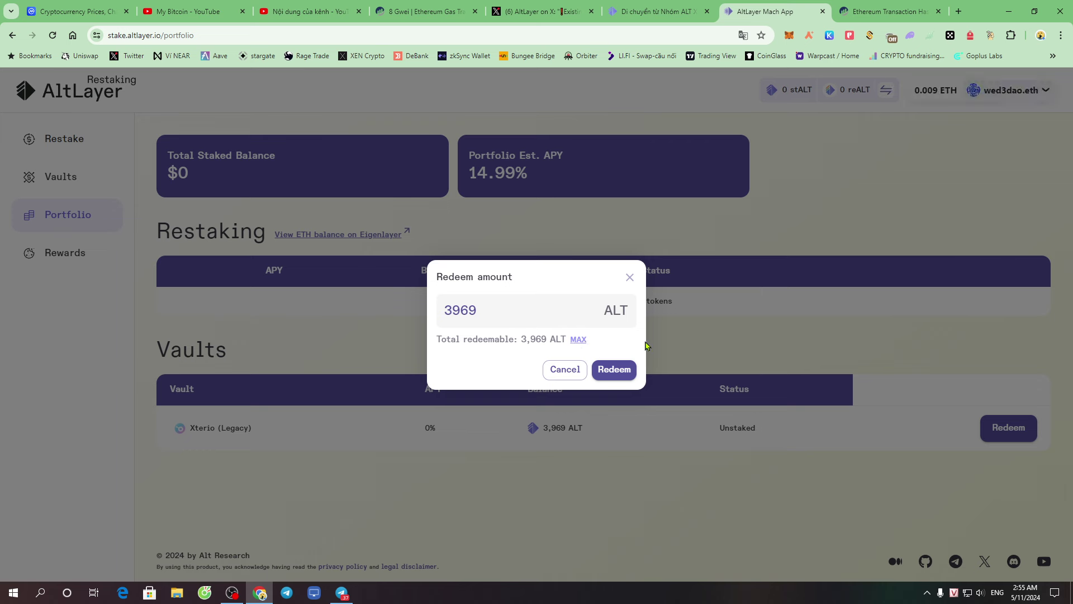
pyautogui.click(614, 370)
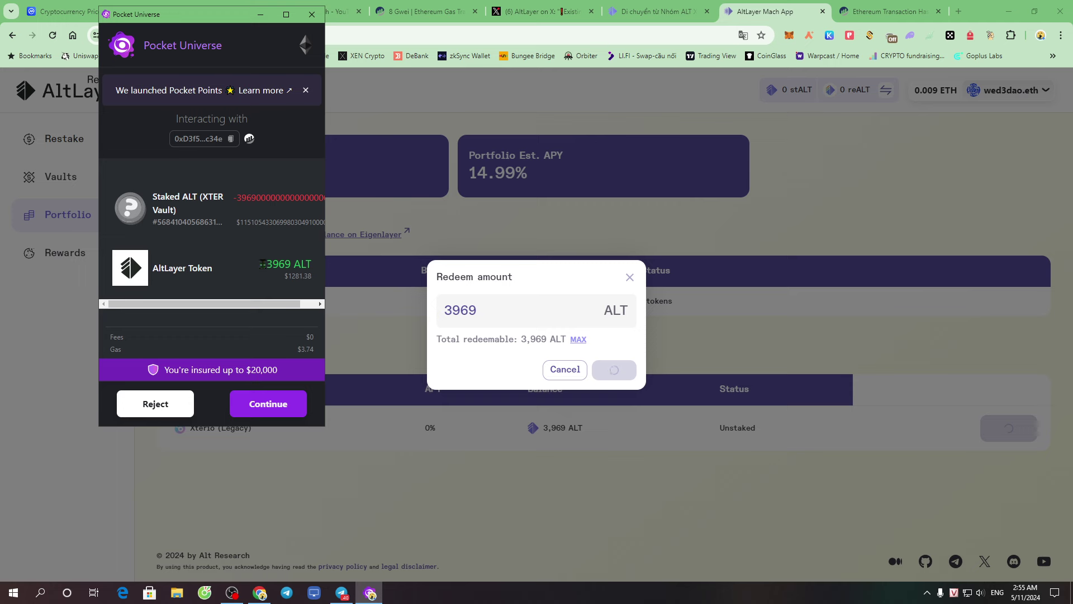
# - Approve the redeem transaction in Pocket Universe and confirm it in MetaMask
pyautogui.click(274, 405)
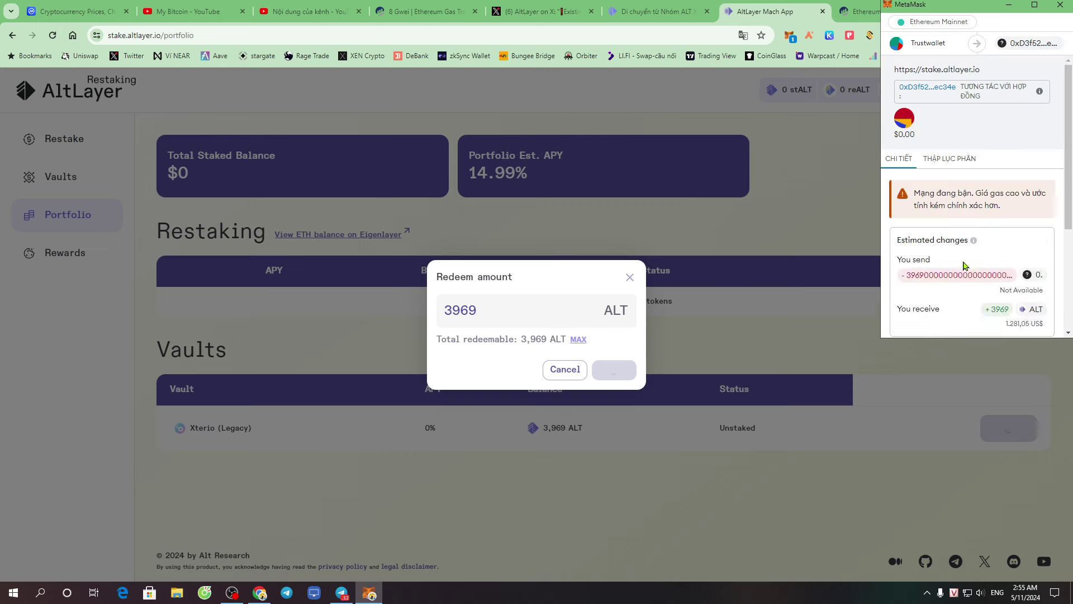
pyautogui.scroll(-3, 969, 296)
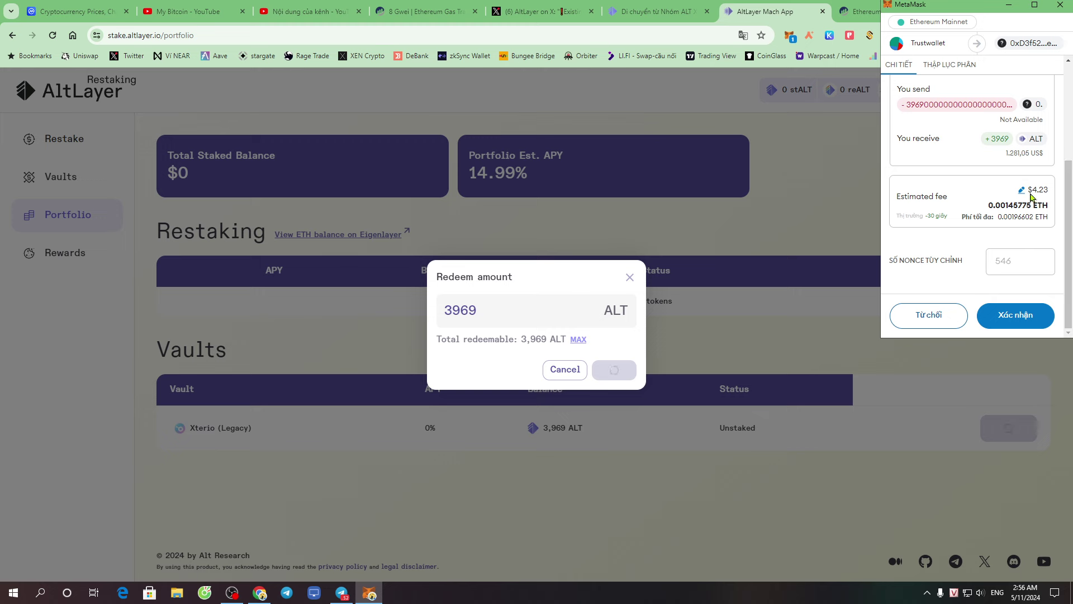
pyautogui.click(1018, 320)
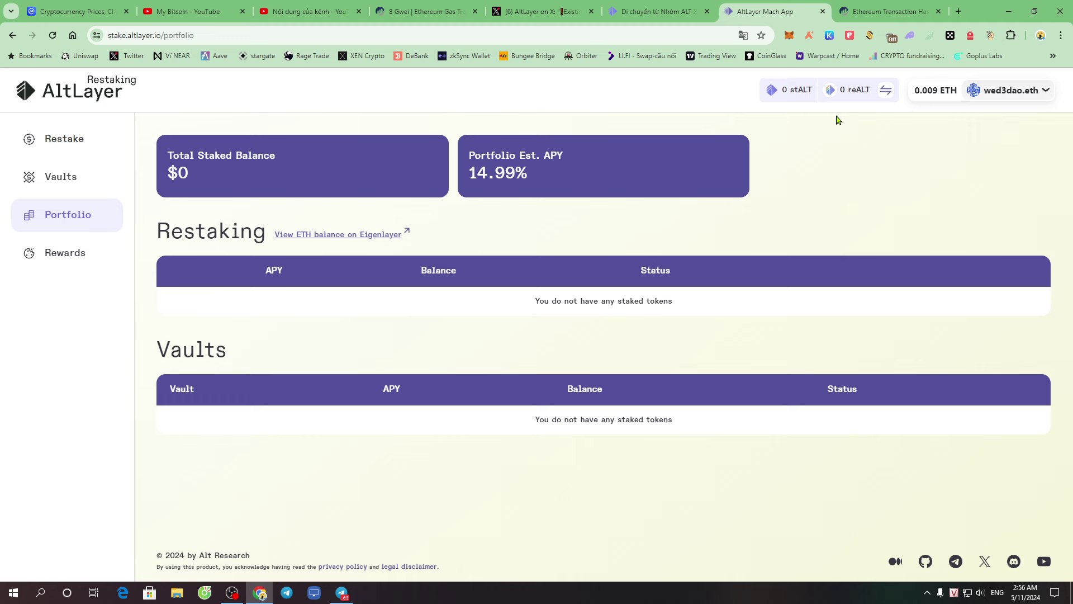
# - Open the MetaMask token list and look through it for the redeemed ALT
pyautogui.click(788, 36)
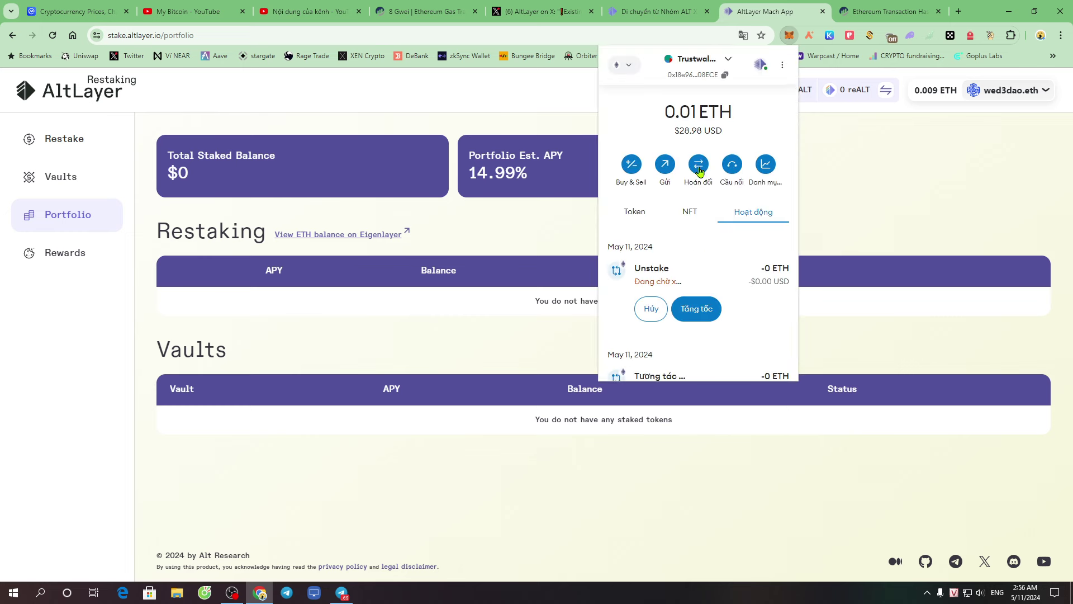
pyautogui.click(644, 220)
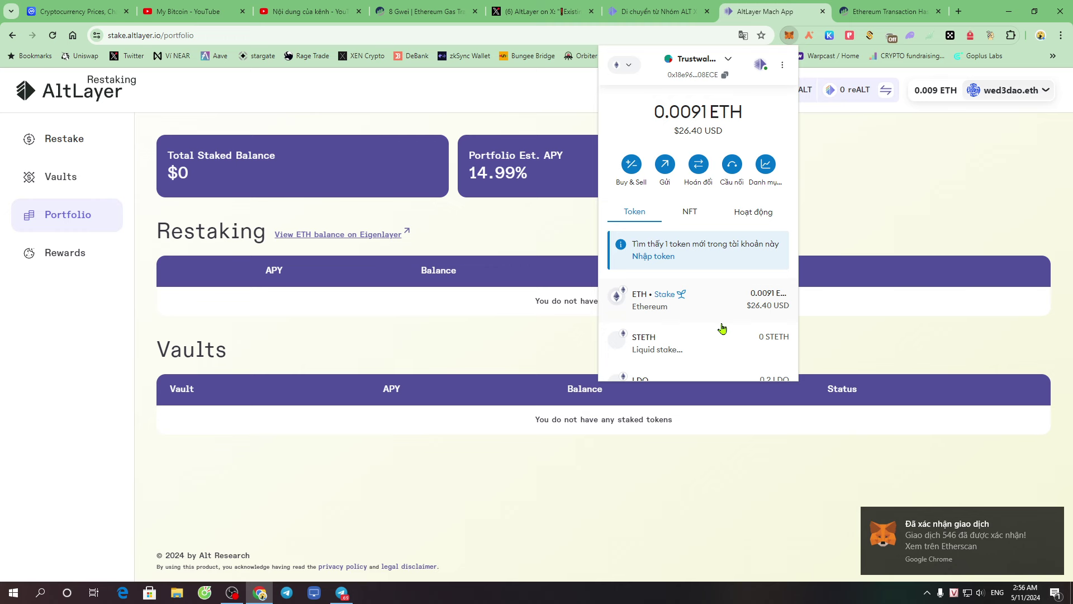
pyautogui.scroll(-5, 719, 328)
pyautogui.scroll(-2, 723, 329)
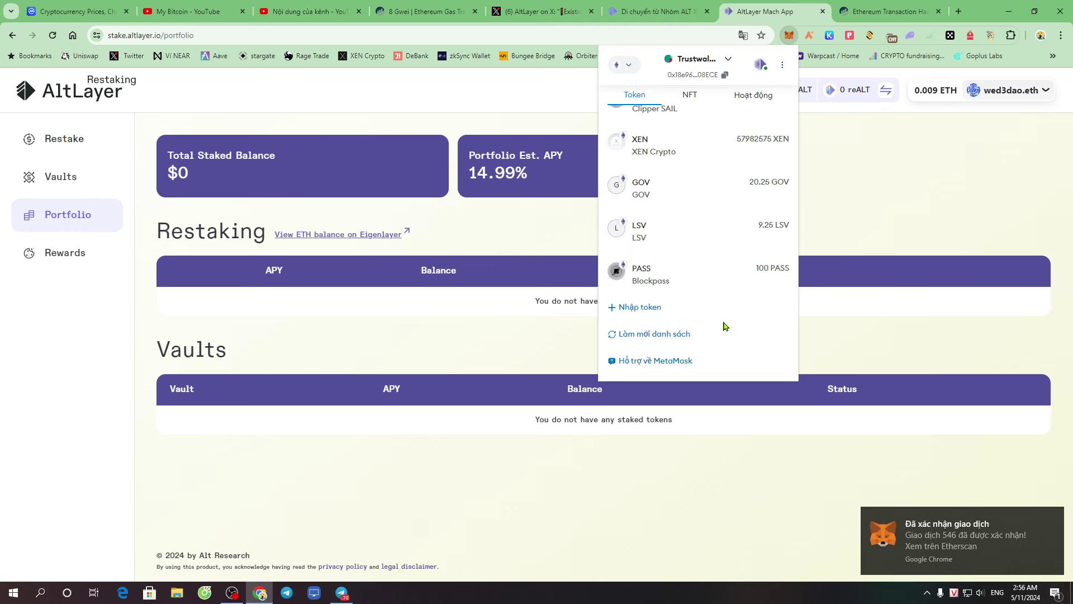
pyautogui.scroll(10, 724, 326)
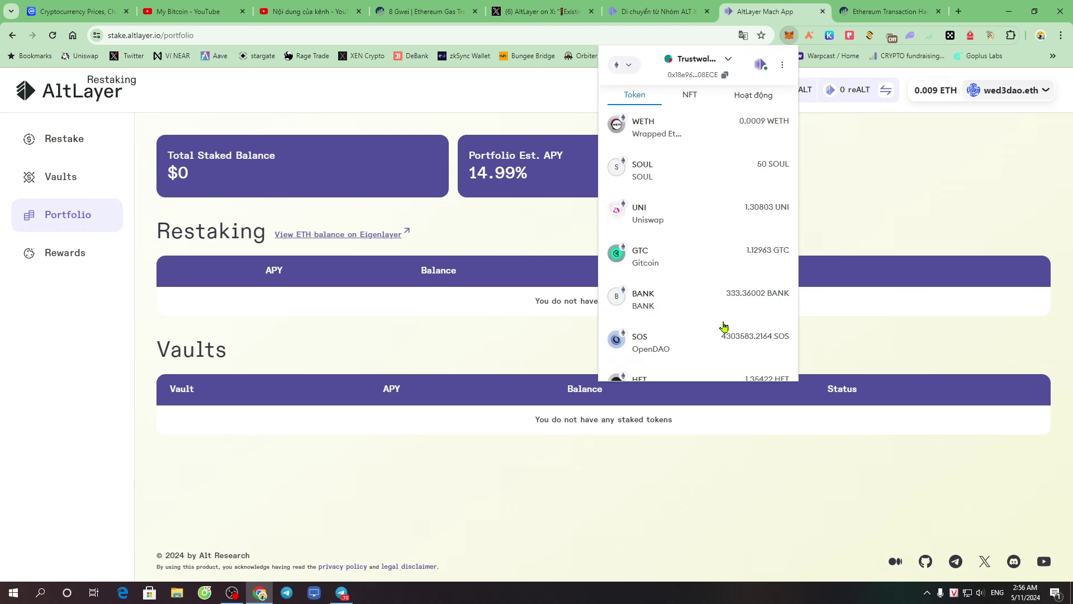
pyautogui.scroll(5, 692, 293)
pyautogui.scroll(-3, 725, 302)
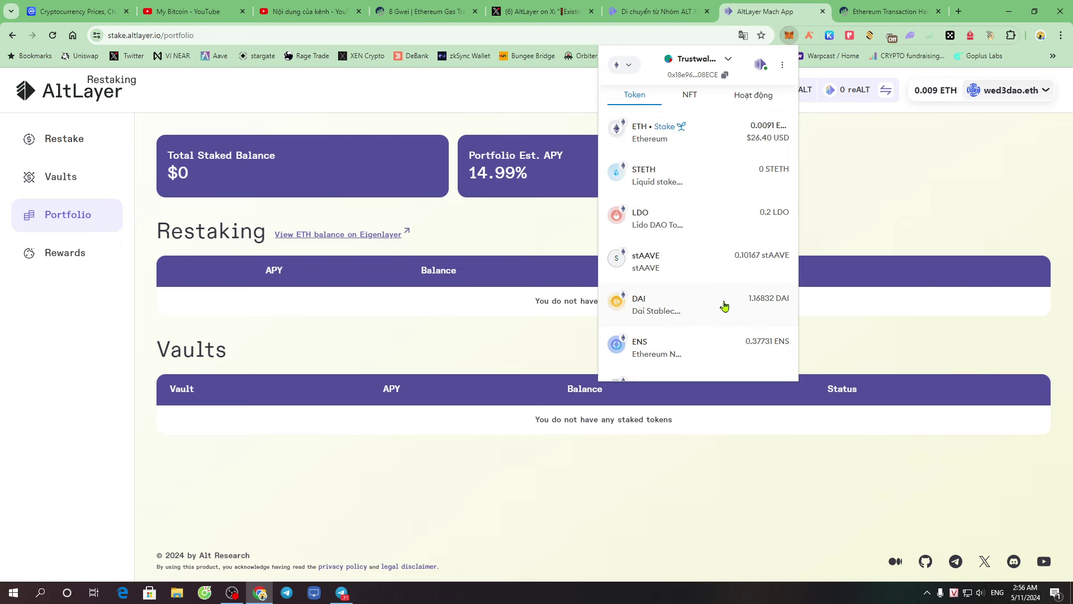
pyautogui.scroll(3, 725, 306)
# - Import the newly detected ALT token into the MetaMask wallet
pyautogui.click(659, 258)
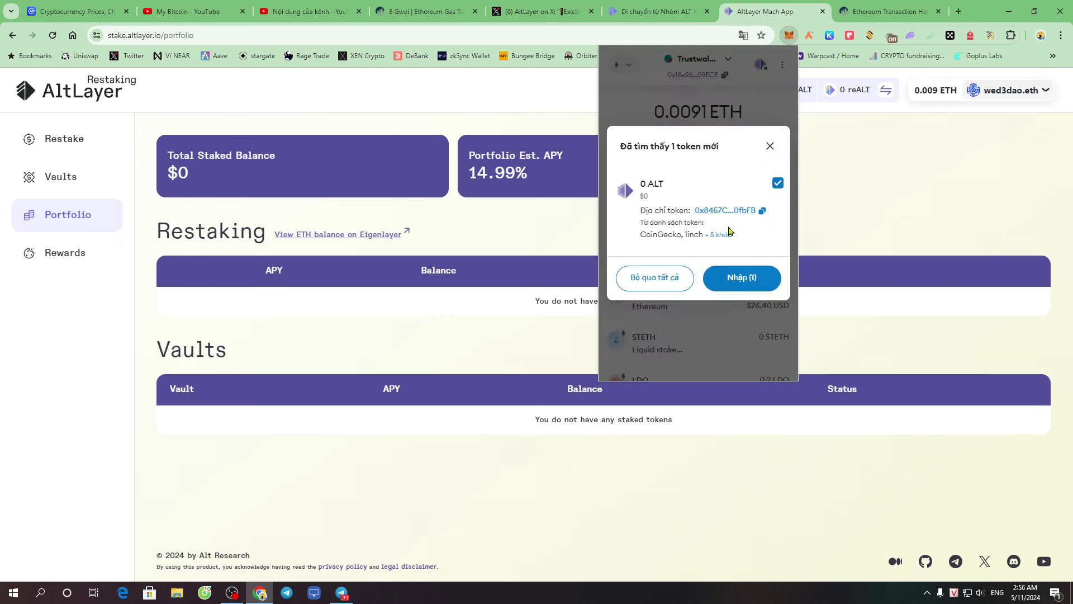
pyautogui.moveTo(646, 185); pyautogui.dragTo(693, 184)
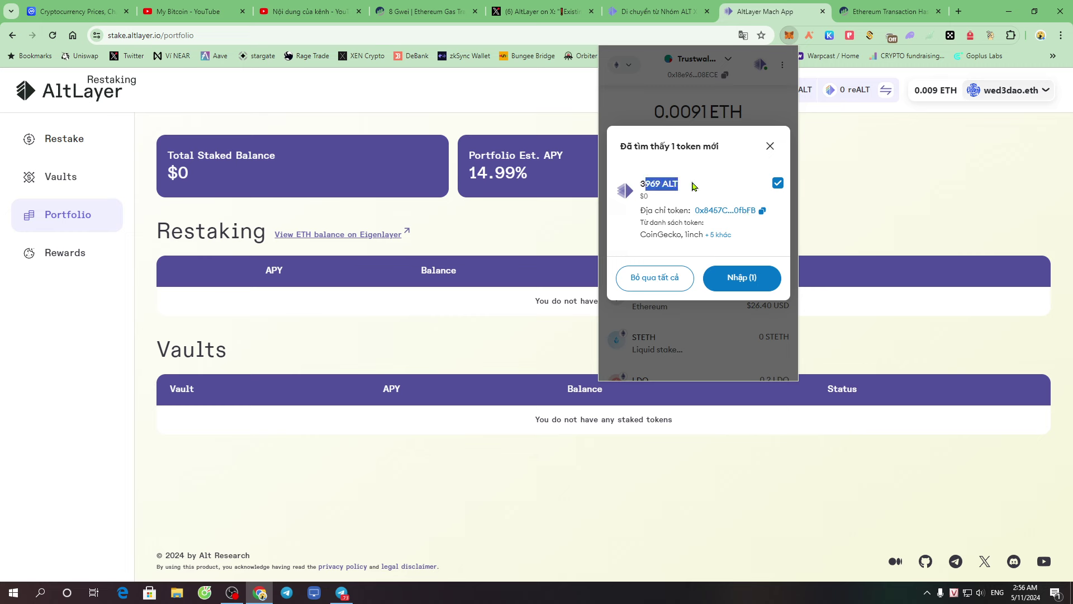
pyautogui.click(743, 279)
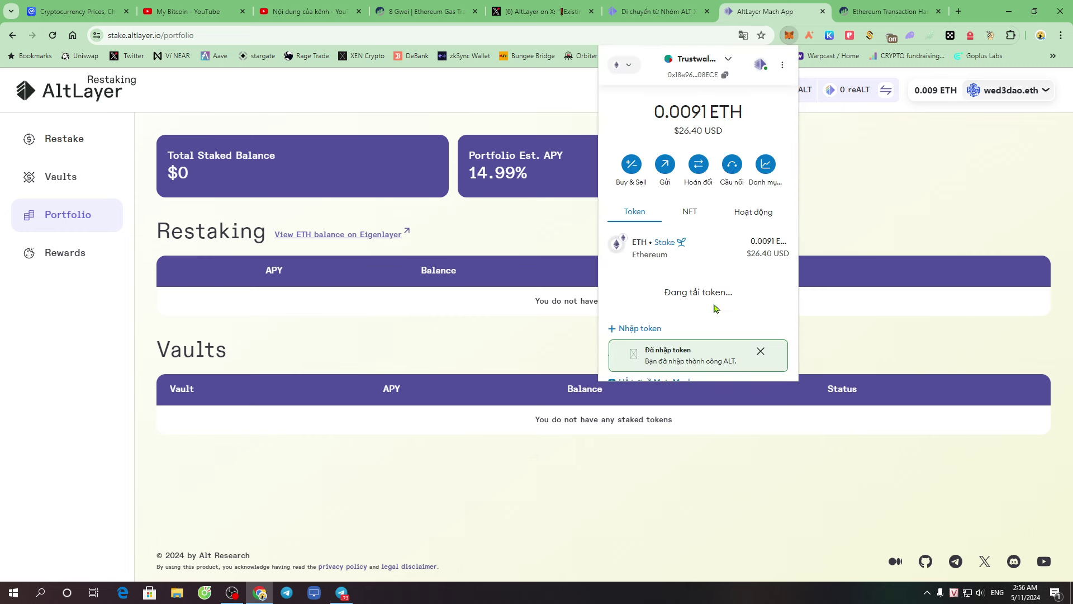
pyautogui.click(904, 192)
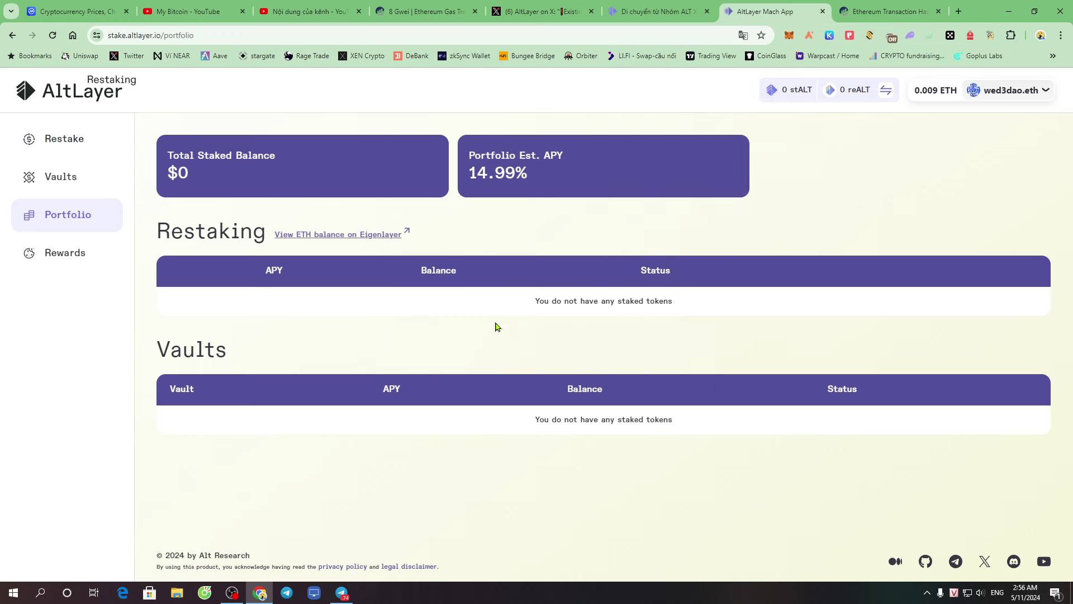
# - Check the ALT balance in the MetaMask token list and view the Xterio vault's staking pools
pyautogui.click(68, 184)
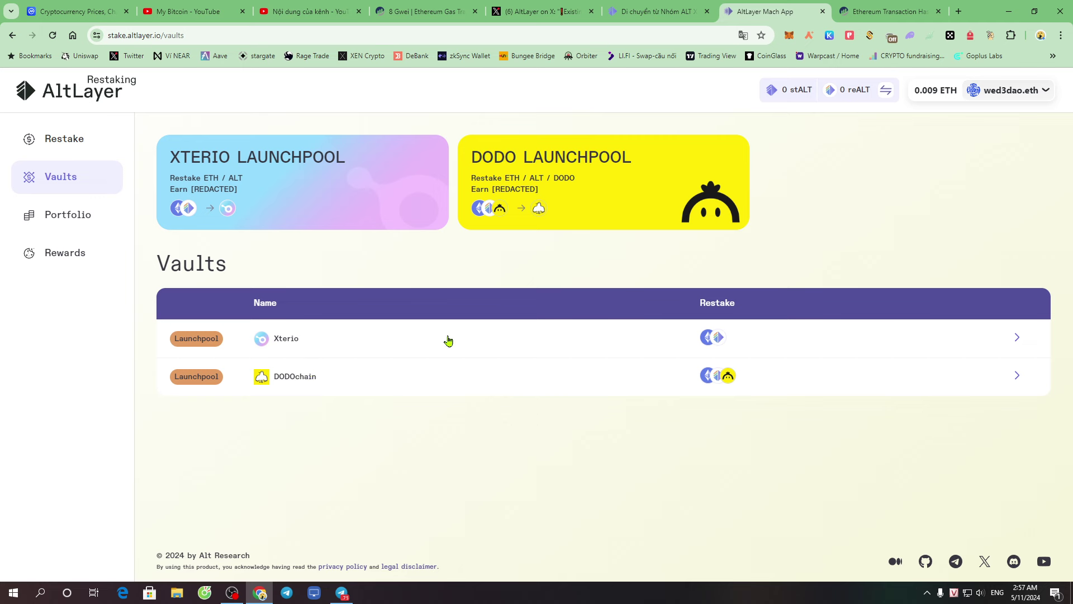
pyautogui.click(790, 35)
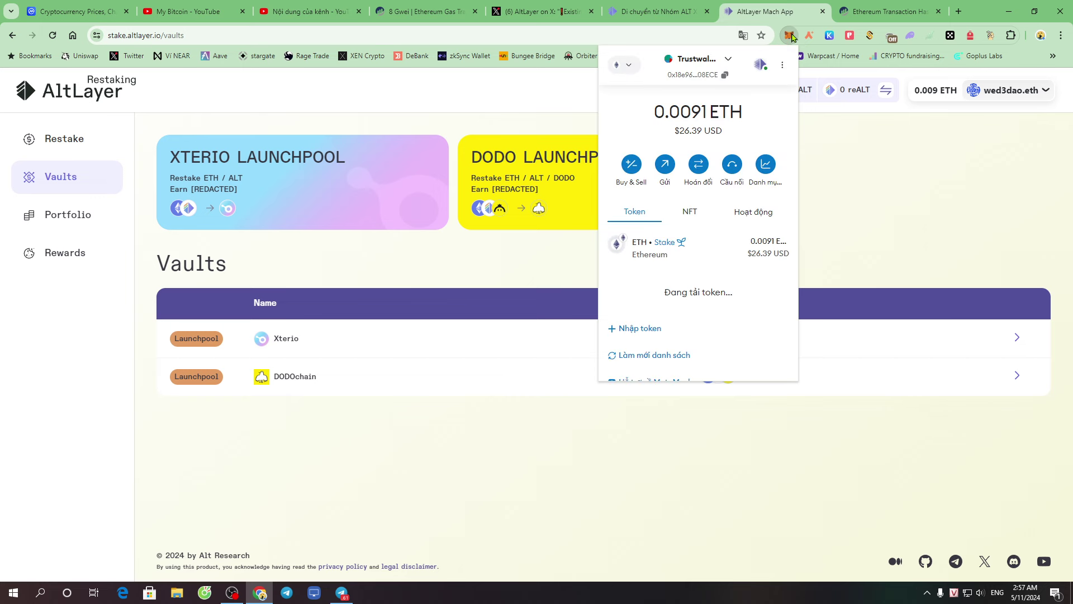
pyautogui.scroll(-10, 708, 284)
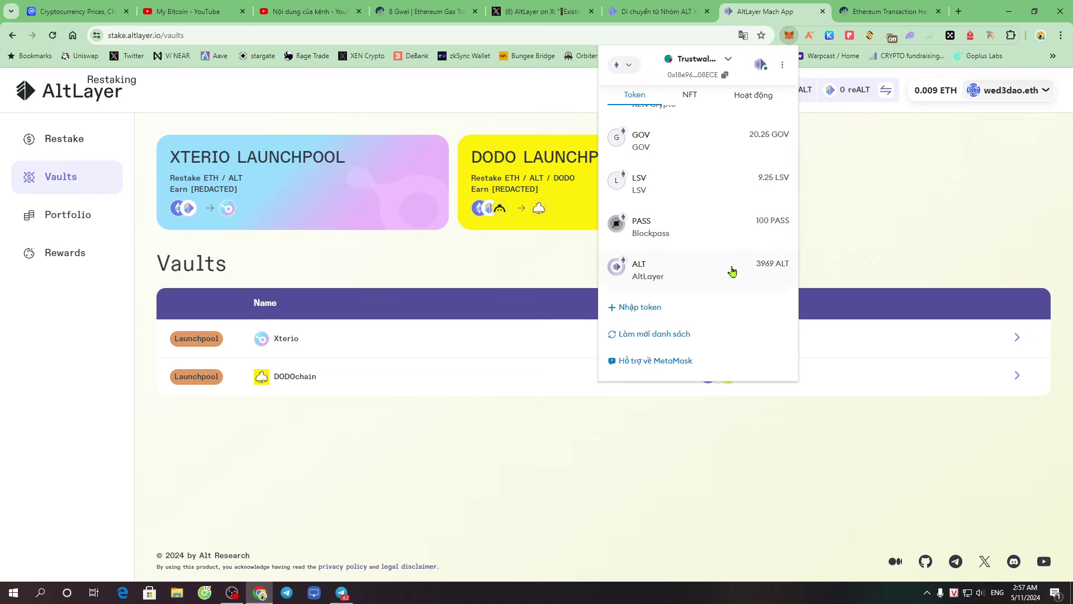
pyautogui.click(301, 425)
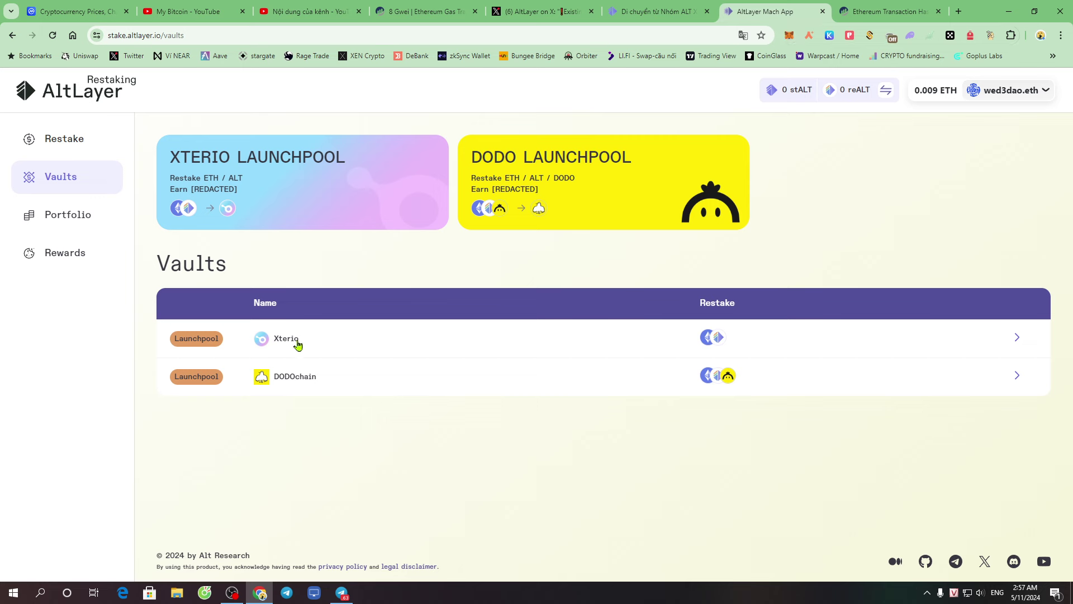
pyautogui.click(360, 347)
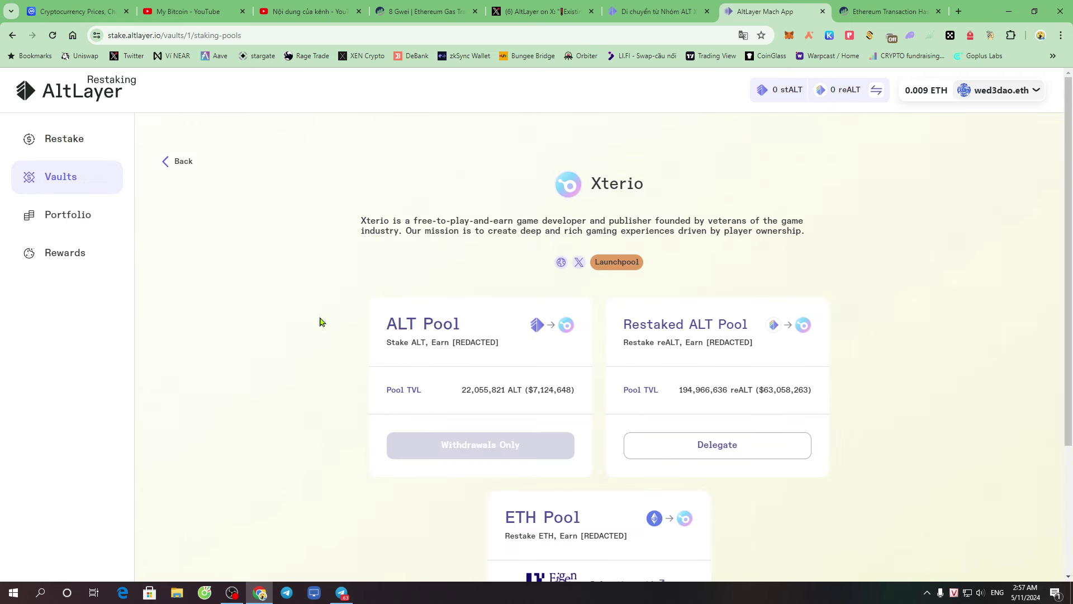
# - On the Restake page, enter the maximum 3969 ALT as the stake amount and request token approval
pyautogui.click(78, 140)
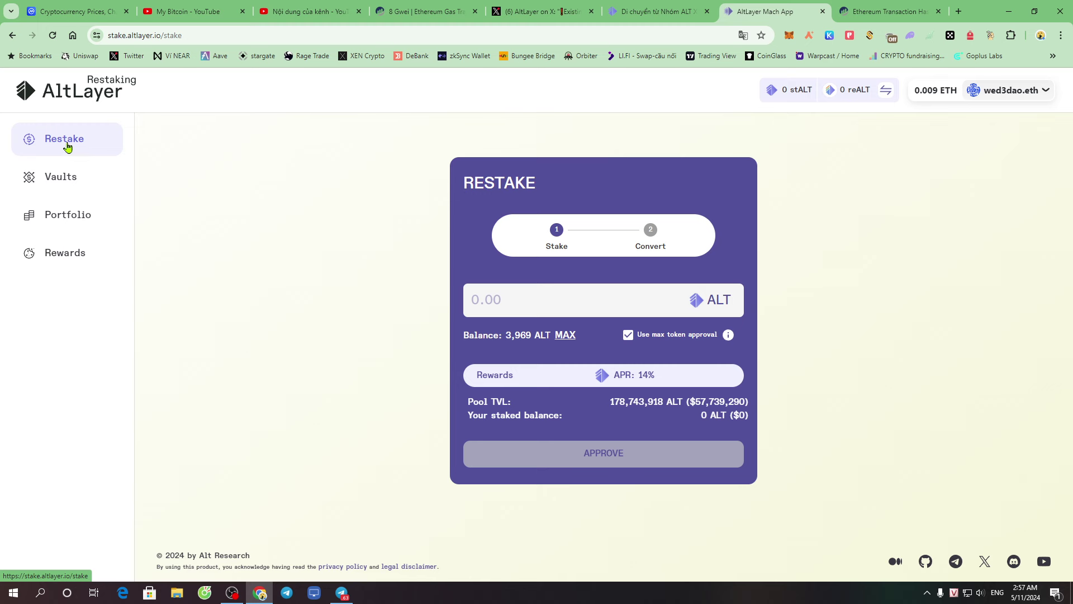
pyautogui.moveTo(484, 342); pyautogui.dragTo(541, 336)
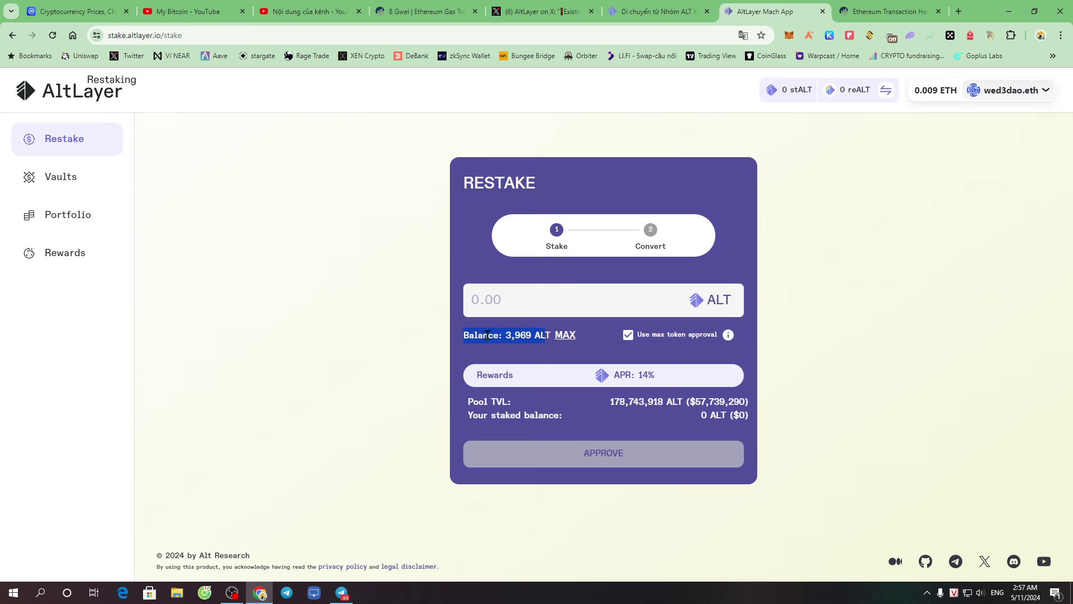
pyautogui.click(561, 305)
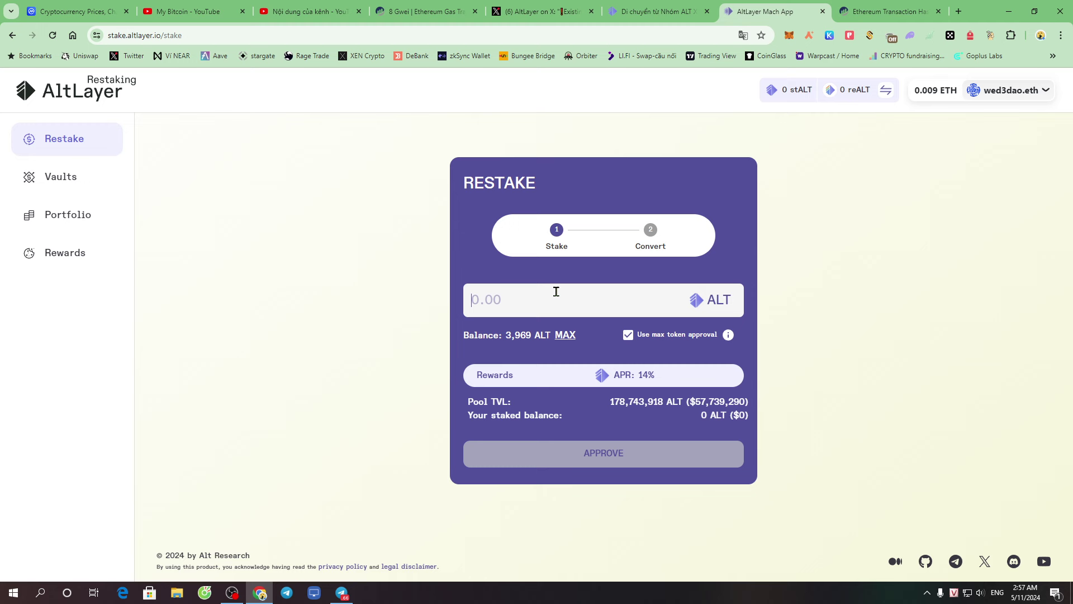
pyautogui.click(565, 334)
pyautogui.doubleClick(526, 296)
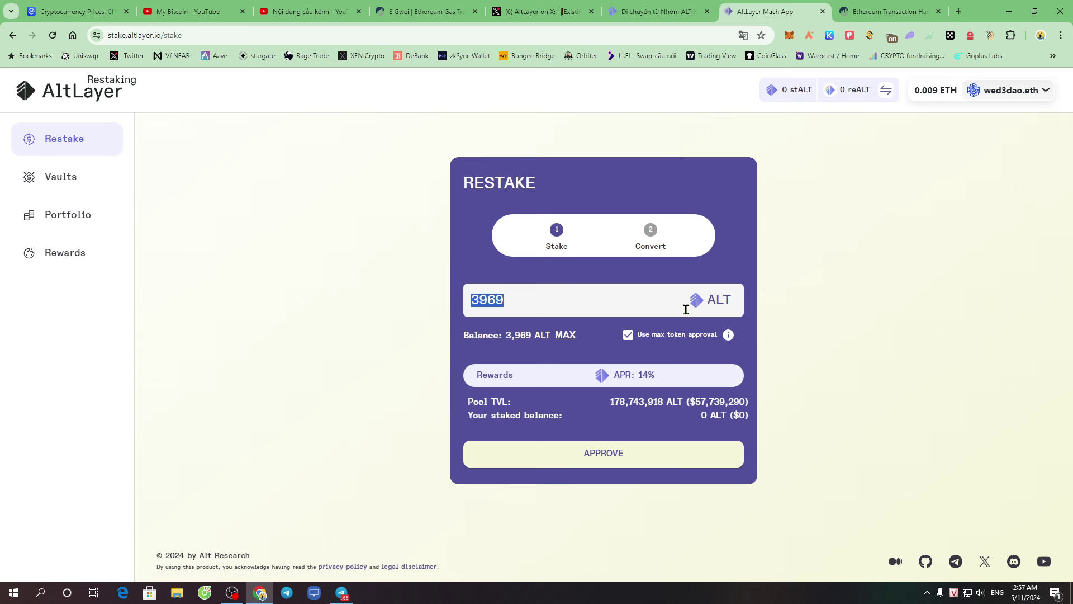
pyautogui.click(565, 337)
pyautogui.click(615, 455)
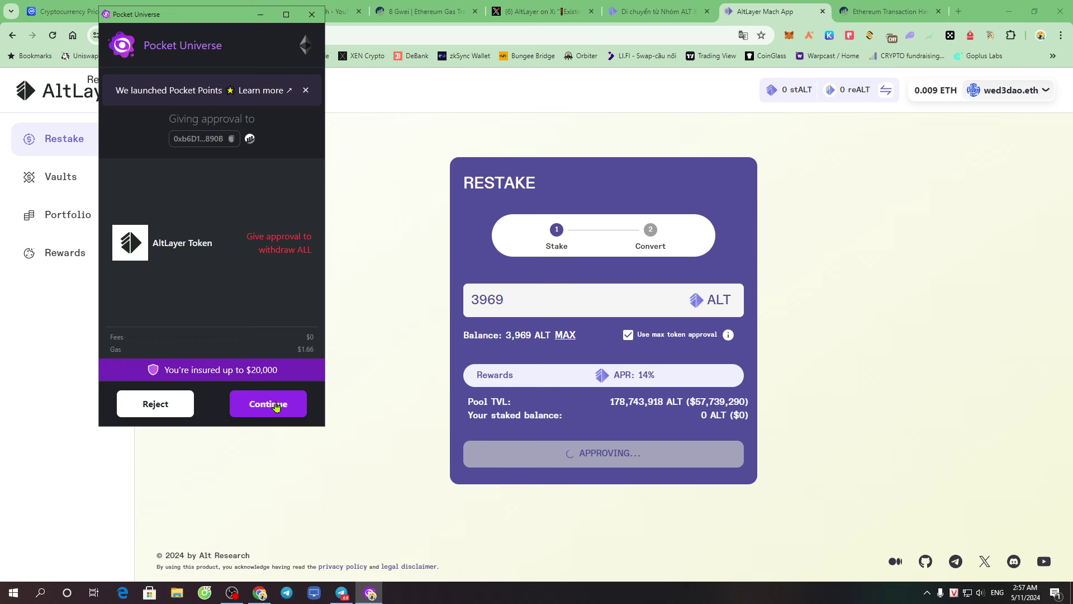
# - Continue the approval in Pocket Universe, set the MetaMask spending cap to the maximum 3969 ALT, and approve it
pyautogui.click(275, 405)
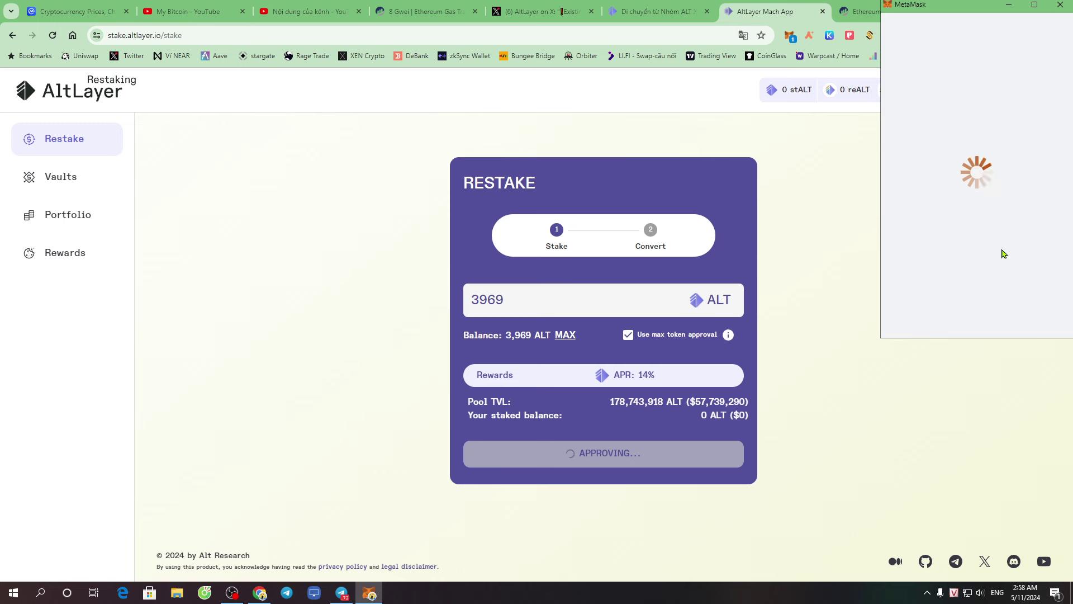
pyautogui.scroll(-2, 998, 264)
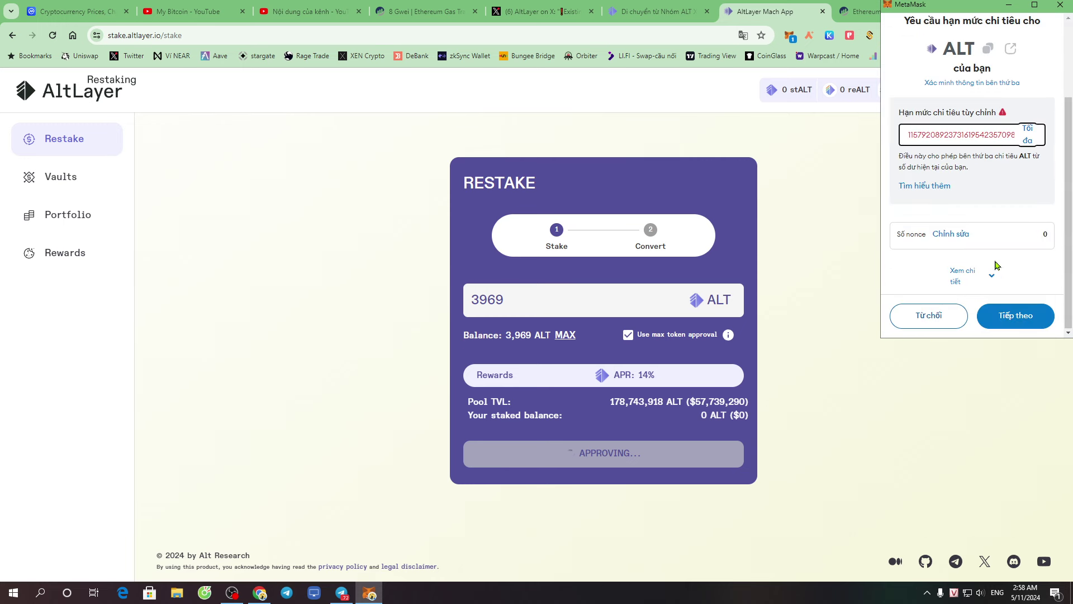
pyautogui.scroll(2, 1015, 237)
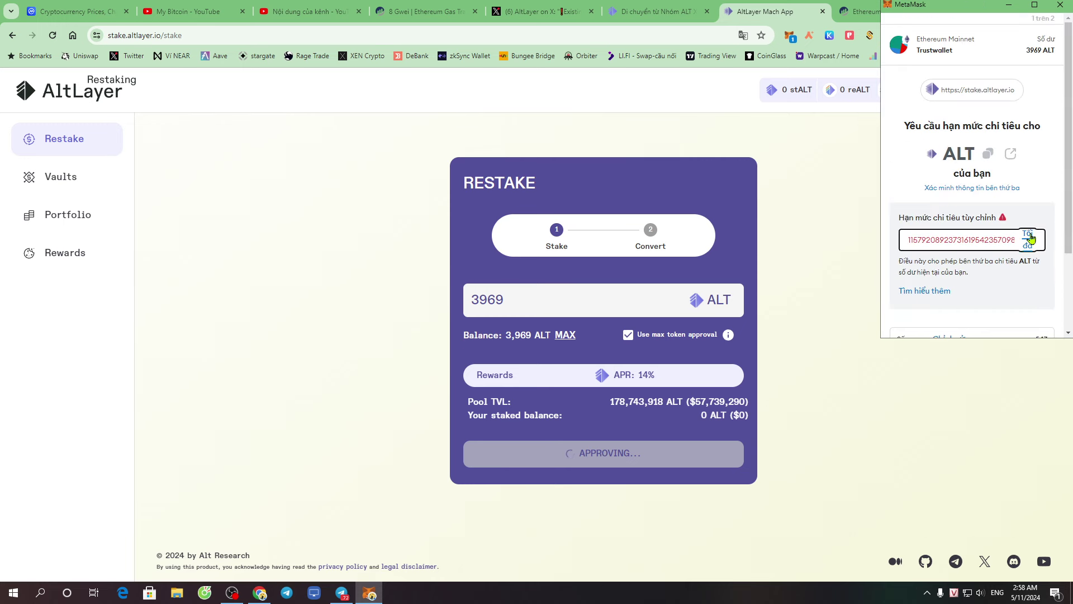
pyautogui.click(1031, 239)
pyautogui.scroll(-2, 976, 247)
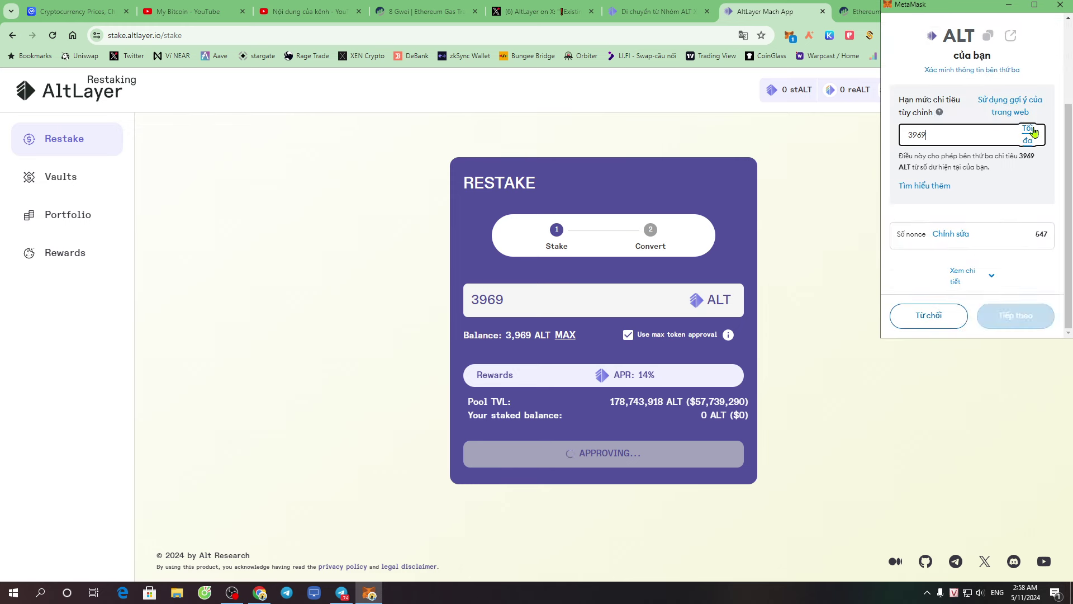
pyautogui.scroll(2, 993, 213)
pyautogui.doubleClick(948, 256)
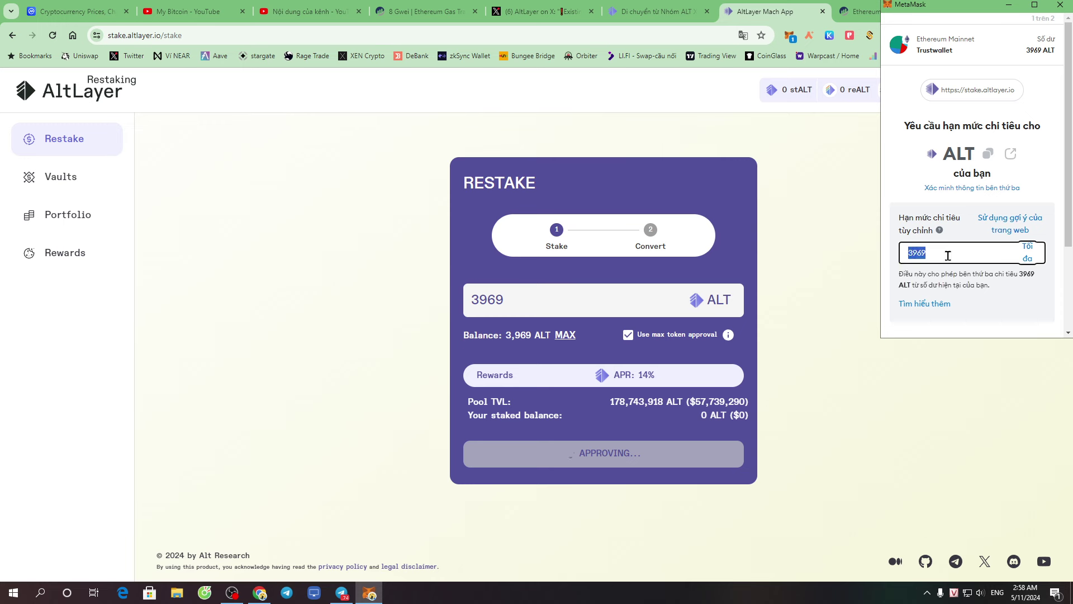
pyautogui.click(1030, 252)
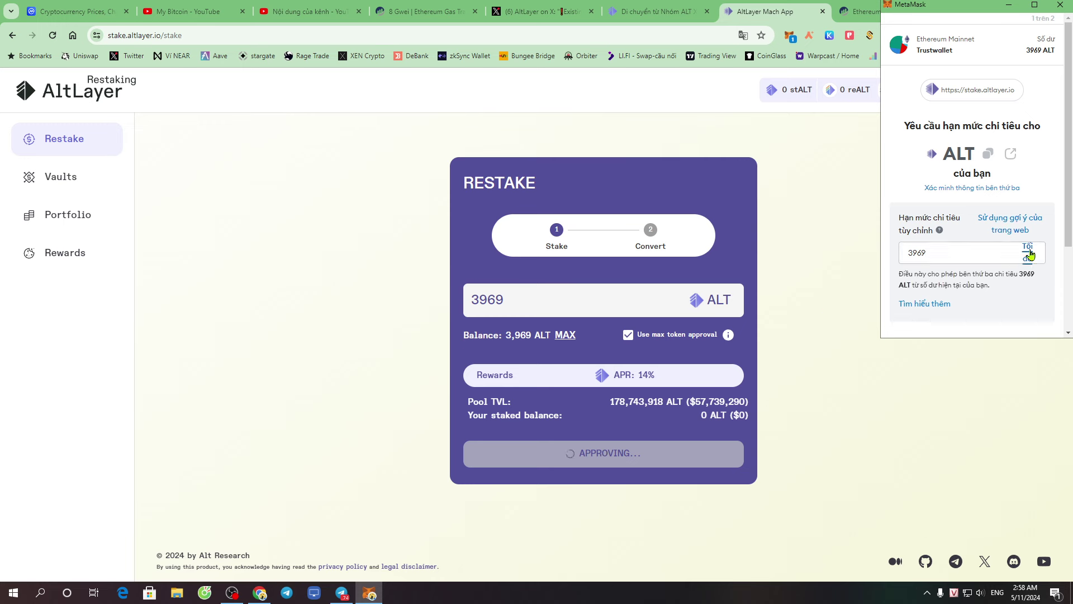
pyautogui.scroll(-2, 961, 263)
pyautogui.click(1028, 320)
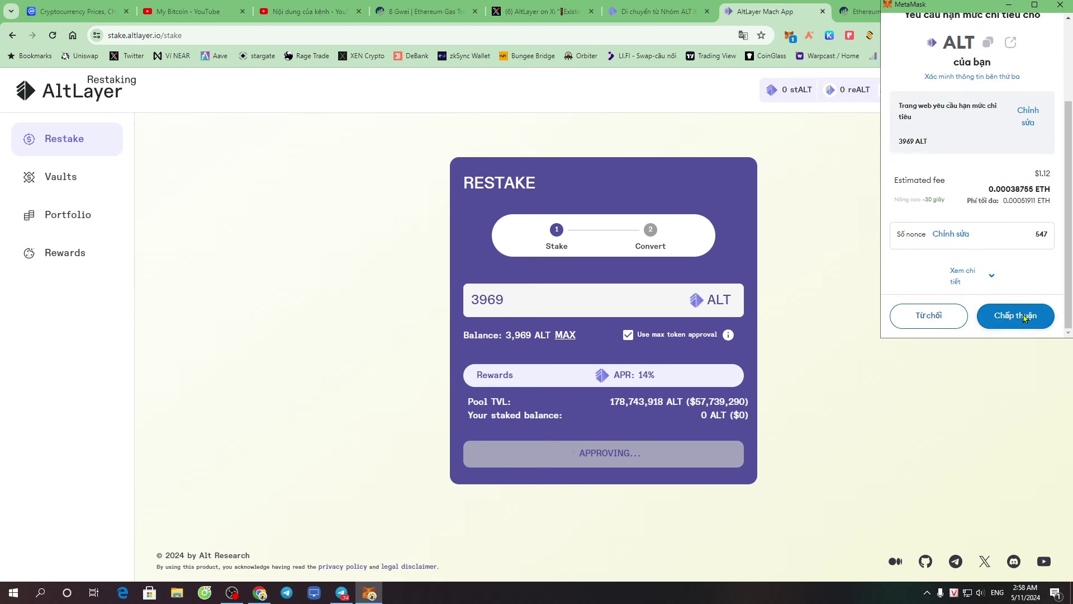
pyautogui.click(1017, 317)
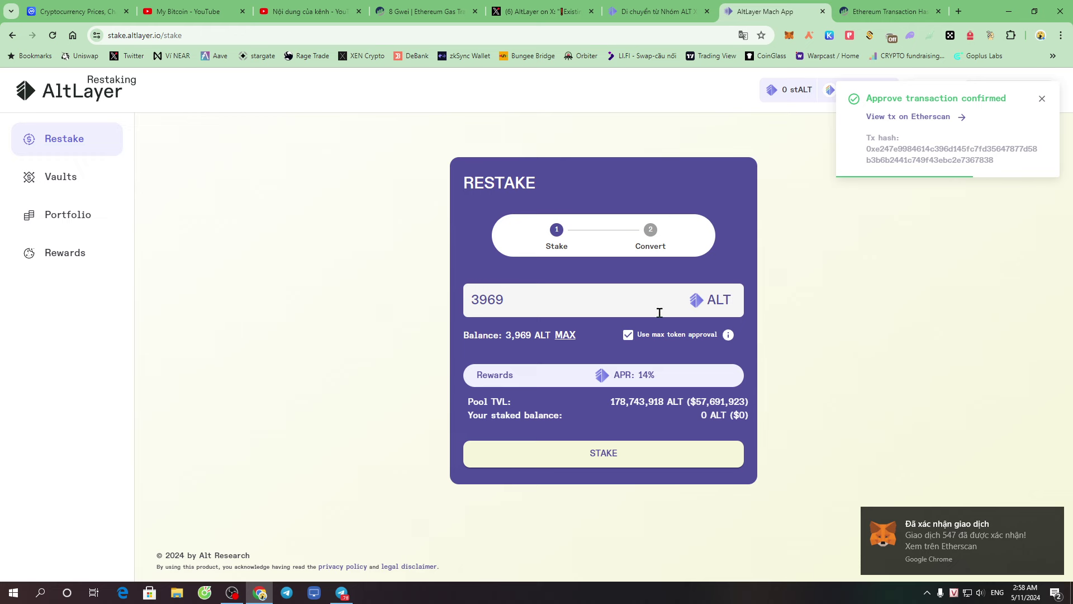
# - Stake the 3969 ALT and confirm the transaction in Pocket Universe and MetaMask
pyautogui.click(617, 455)
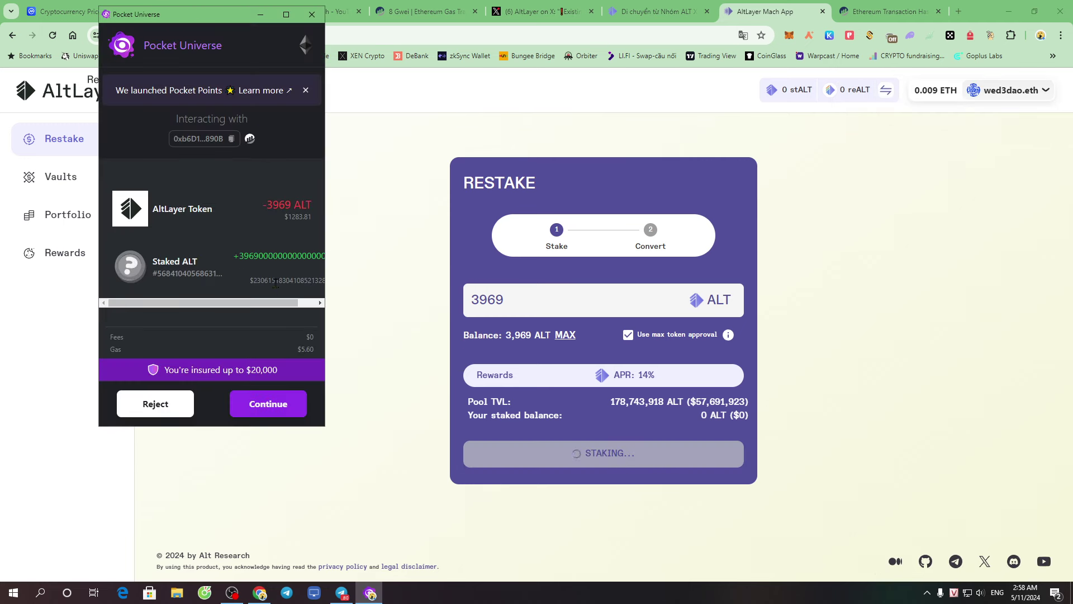
pyautogui.click(270, 403)
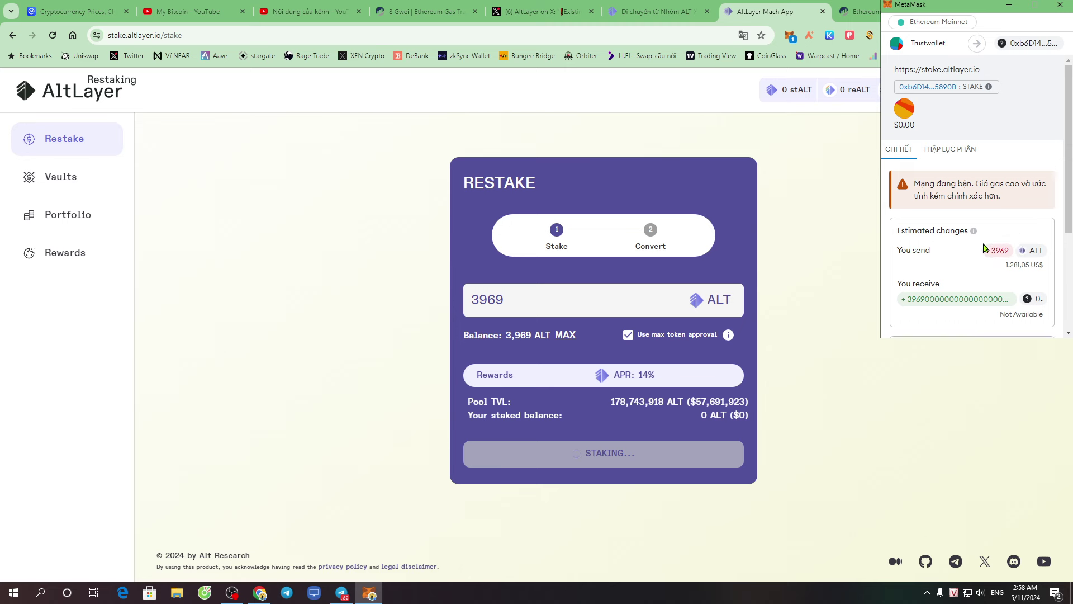
pyautogui.scroll(-3, 987, 251)
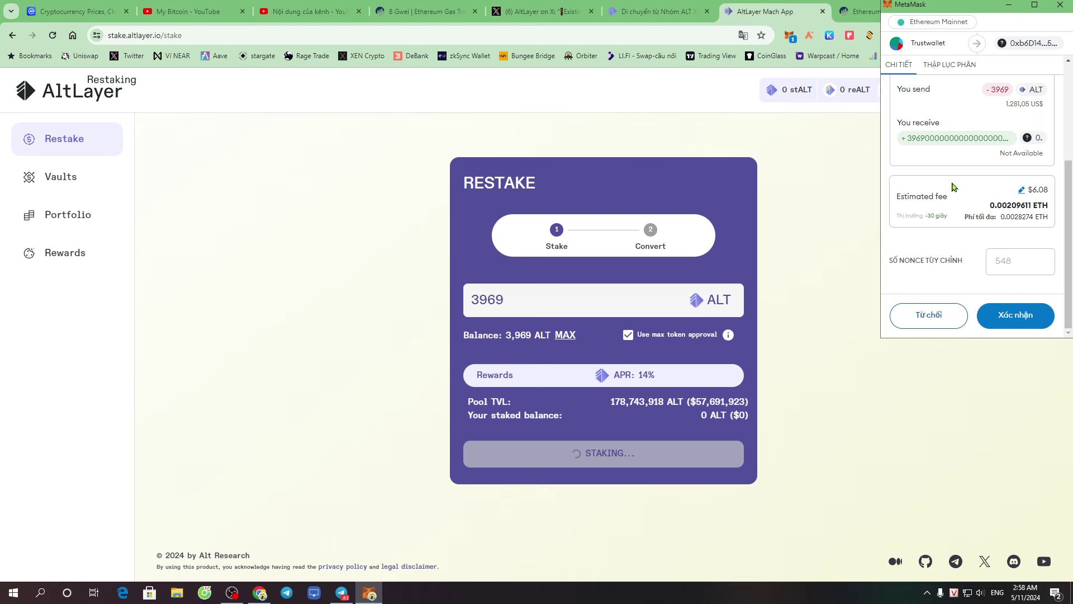
pyautogui.click(1018, 316)
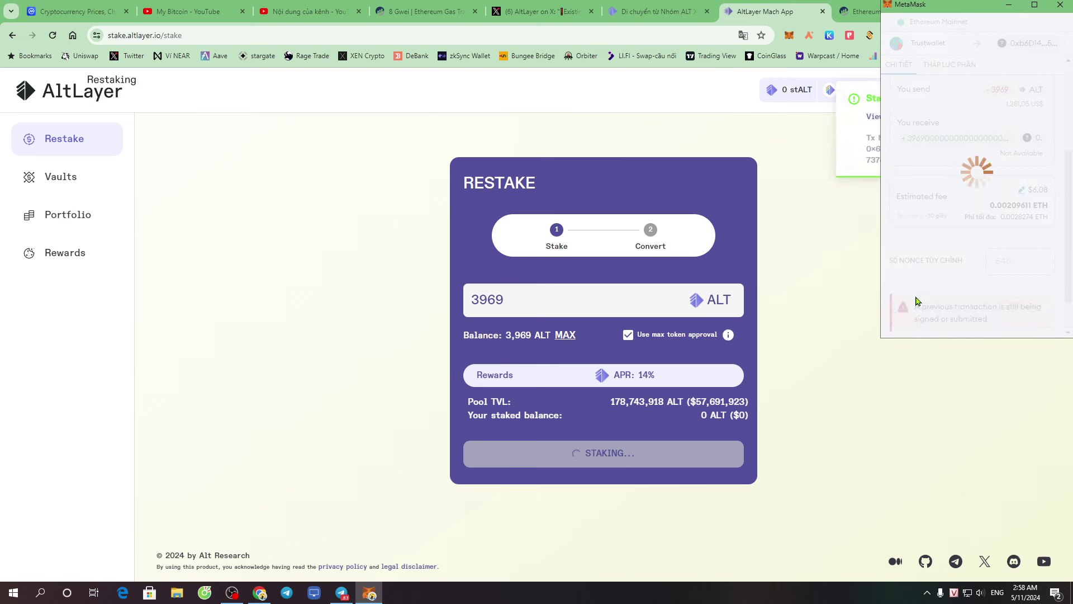
# - Read the migration guide's instructions on staking ALT and converting stALT to reALT
pyautogui.click(650, 6)
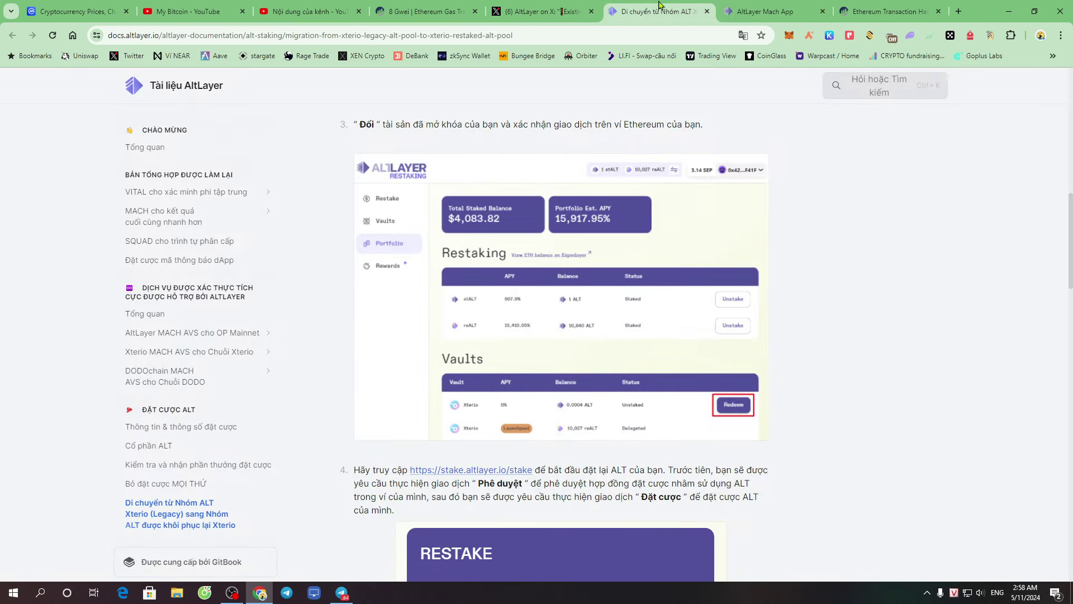
pyautogui.scroll(-3, 709, 358)
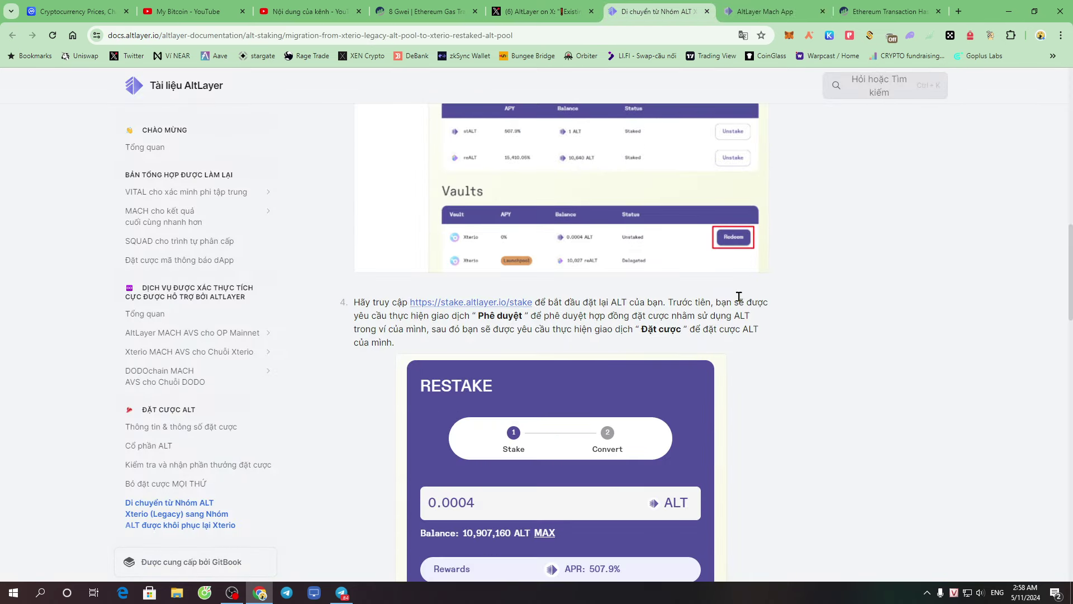
pyautogui.scroll(-5, 738, 299)
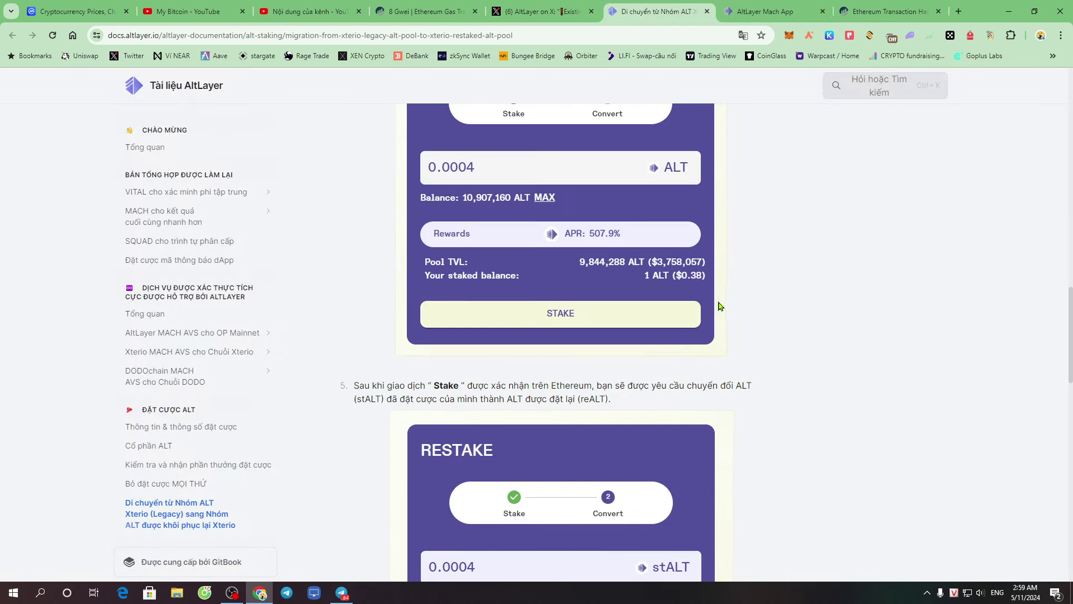
pyautogui.scroll(-3, 731, 330)
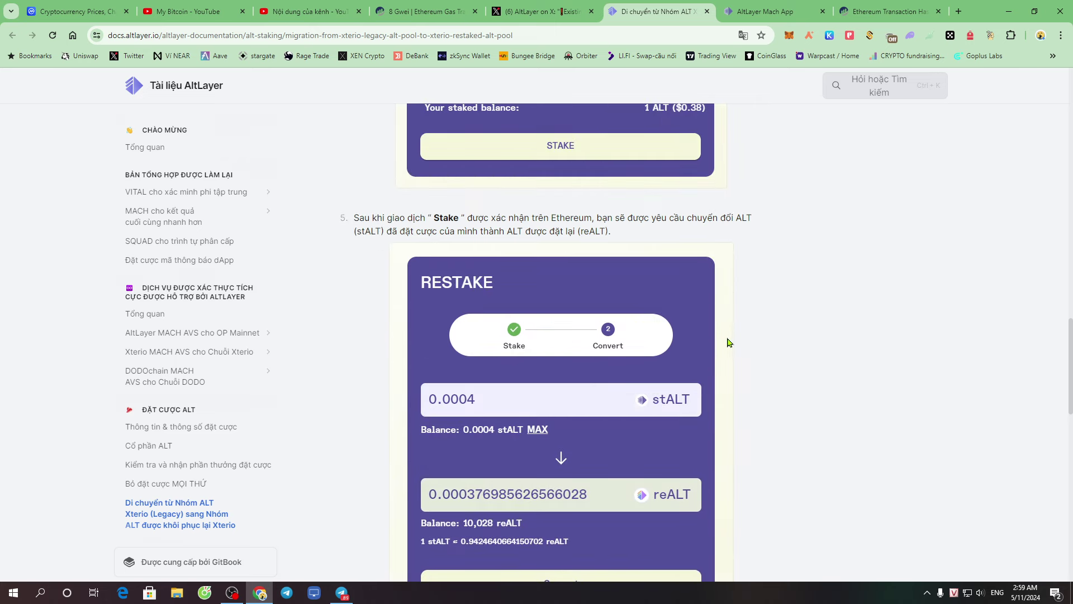
pyautogui.scroll(-3, 729, 342)
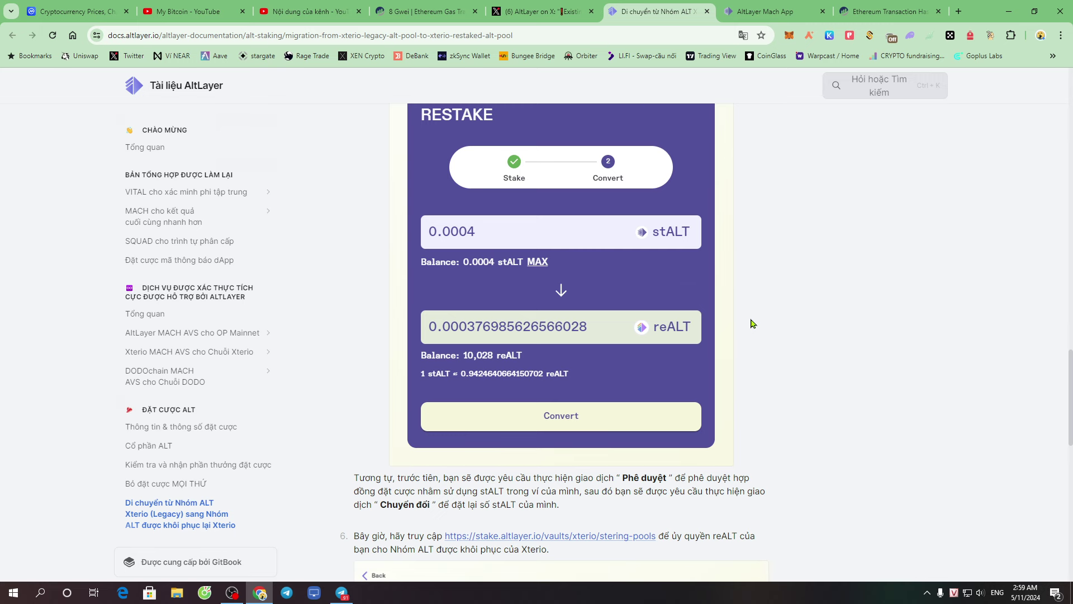
pyautogui.scroll(3, 752, 323)
# - Return to the AltLayer Restake page, check the stALT balance, and enter the maximum 3969 stALT for conversion to reALT
pyautogui.click(771, 5)
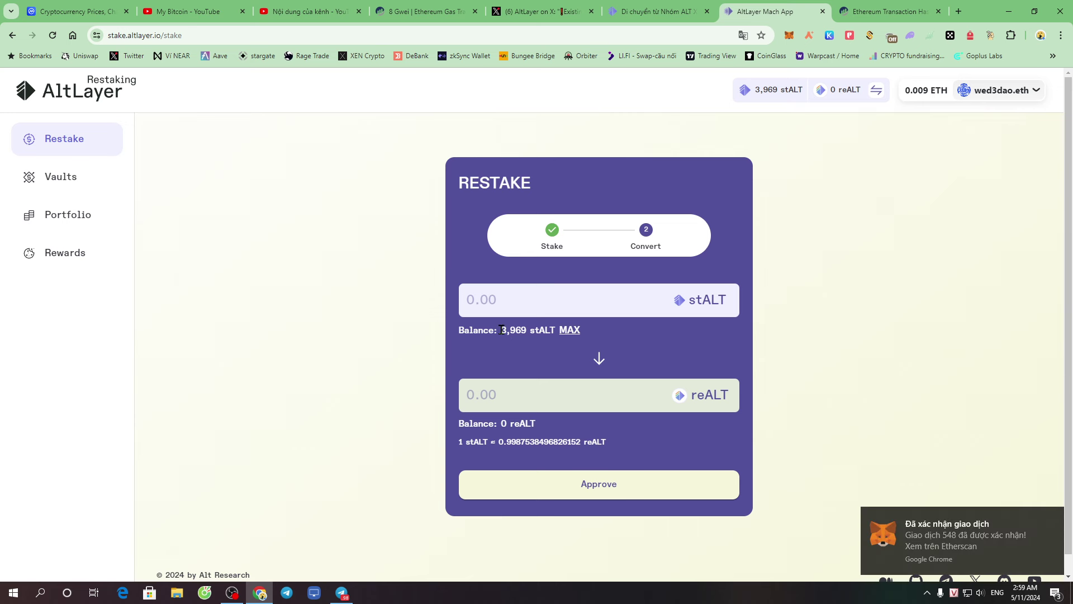
pyautogui.moveTo(501, 330); pyautogui.dragTo(551, 330)
pyautogui.click(521, 351)
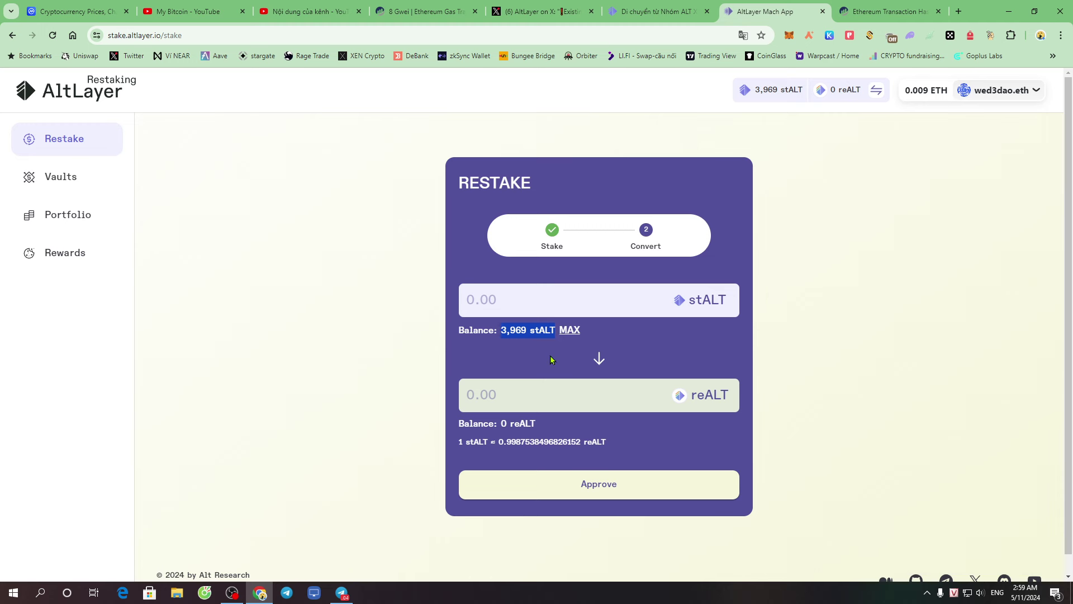
pyautogui.click(551, 356)
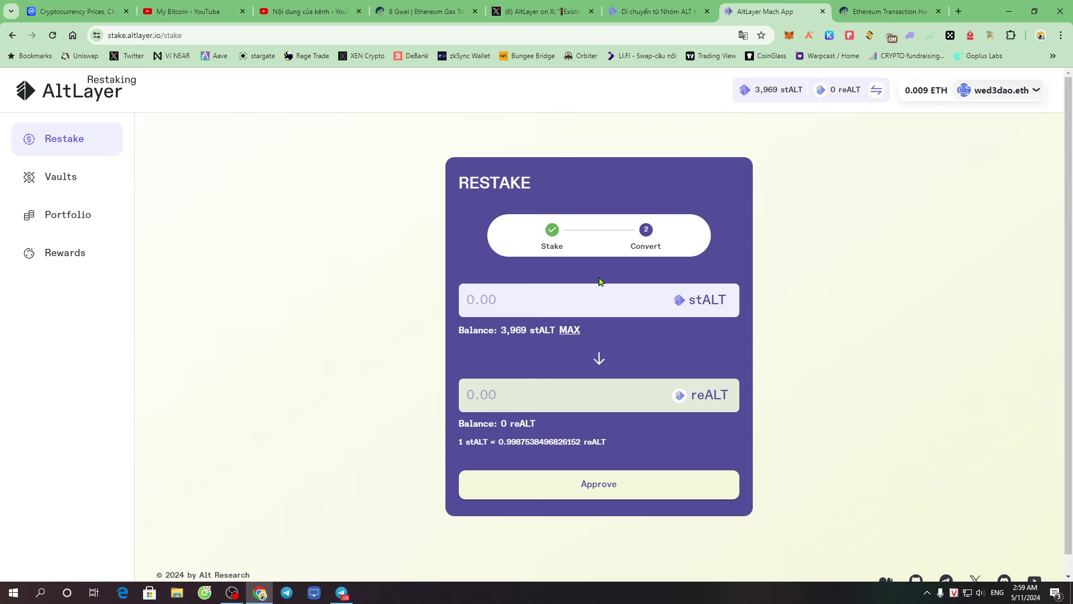
pyautogui.moveTo(500, 330); pyautogui.dragTo(526, 330)
pyautogui.click(569, 329)
pyautogui.moveTo(513, 308); pyautogui.dragTo(431, 311)
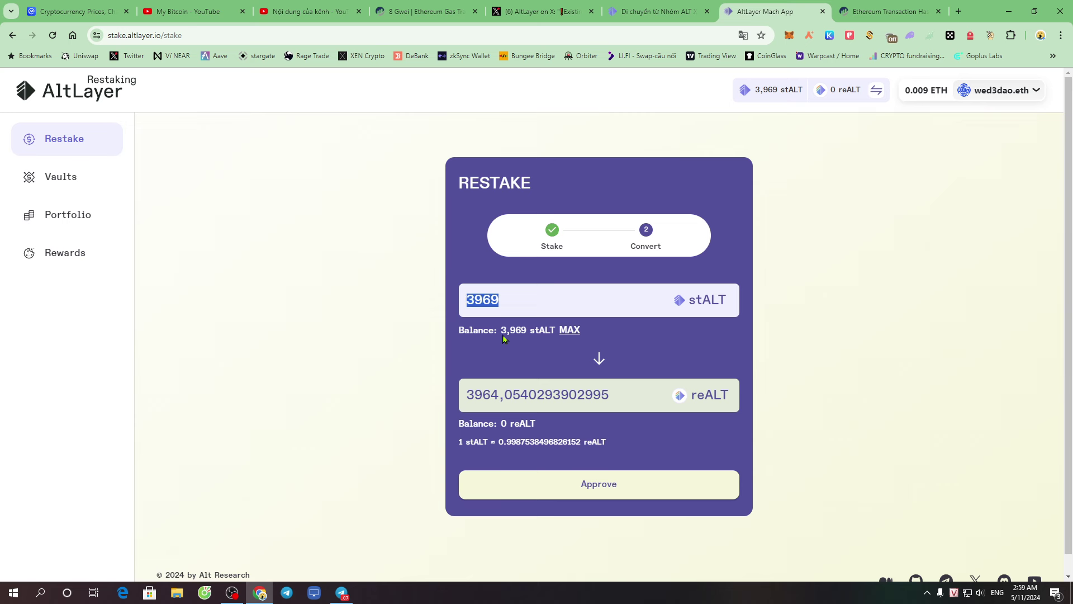
# - Approve Staked ALT for conversion, continue in Pocket Universe, review the full transaction details in MetaMask, and approve the access request
pyautogui.moveTo(502, 331); pyautogui.dragTo(552, 343)
pyautogui.tripleClick(571, 333)
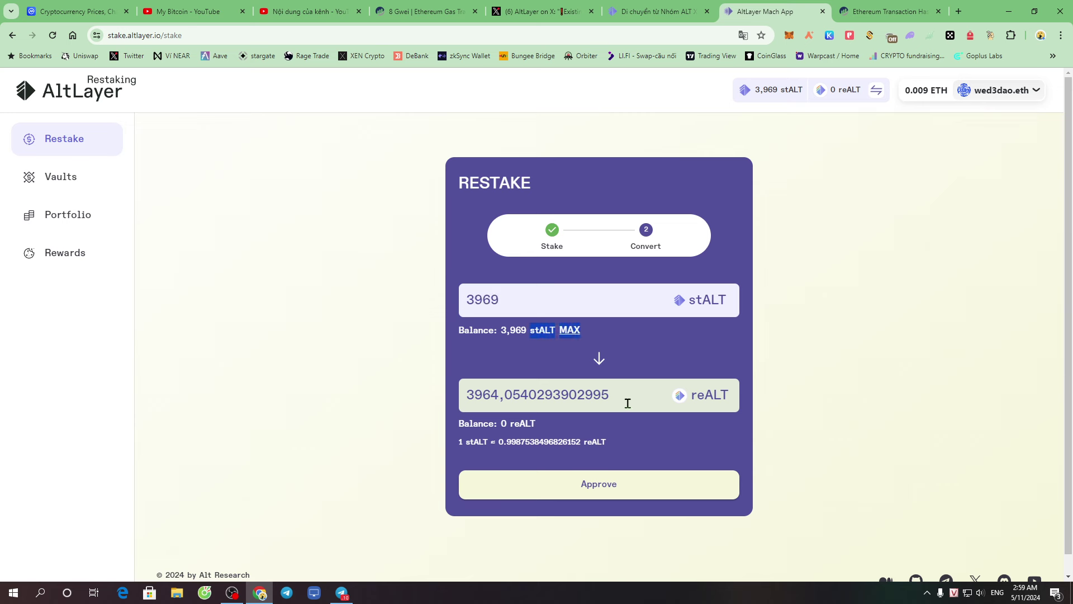
pyautogui.click(615, 490)
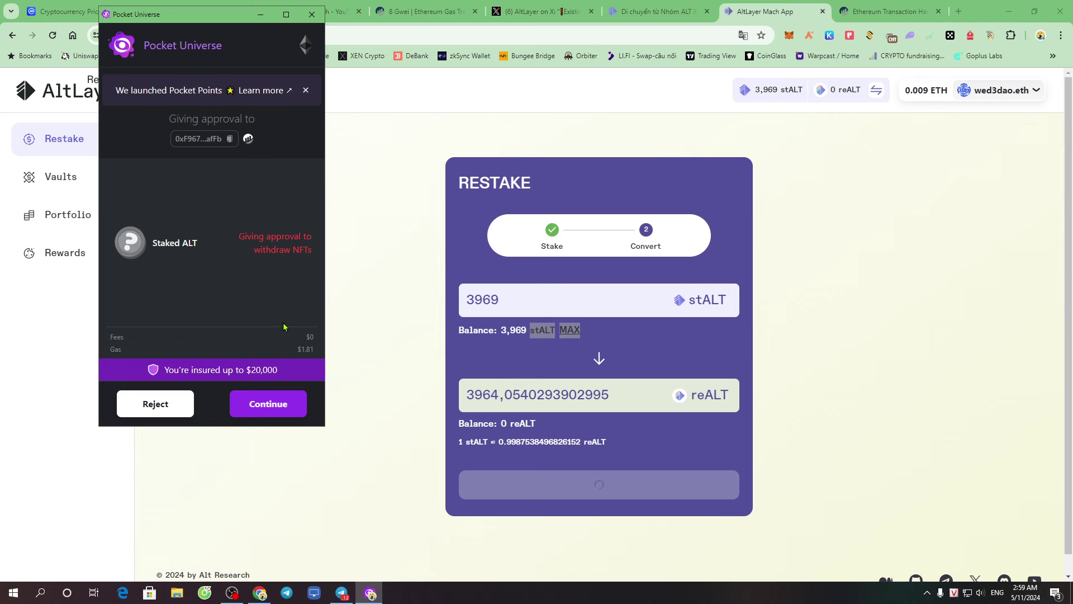
pyautogui.click(285, 405)
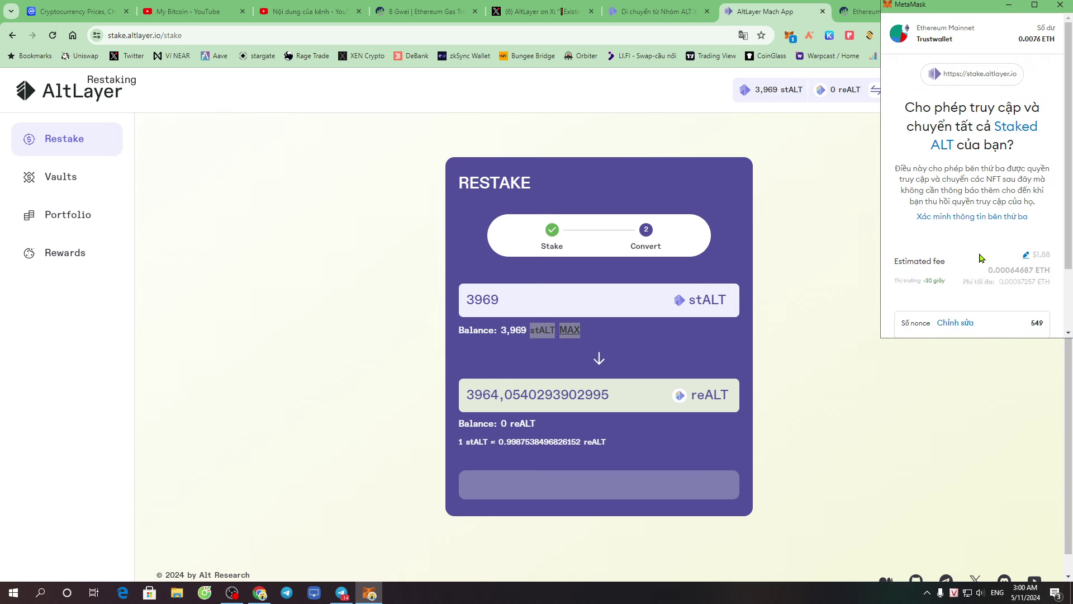
pyautogui.scroll(-2, 985, 256)
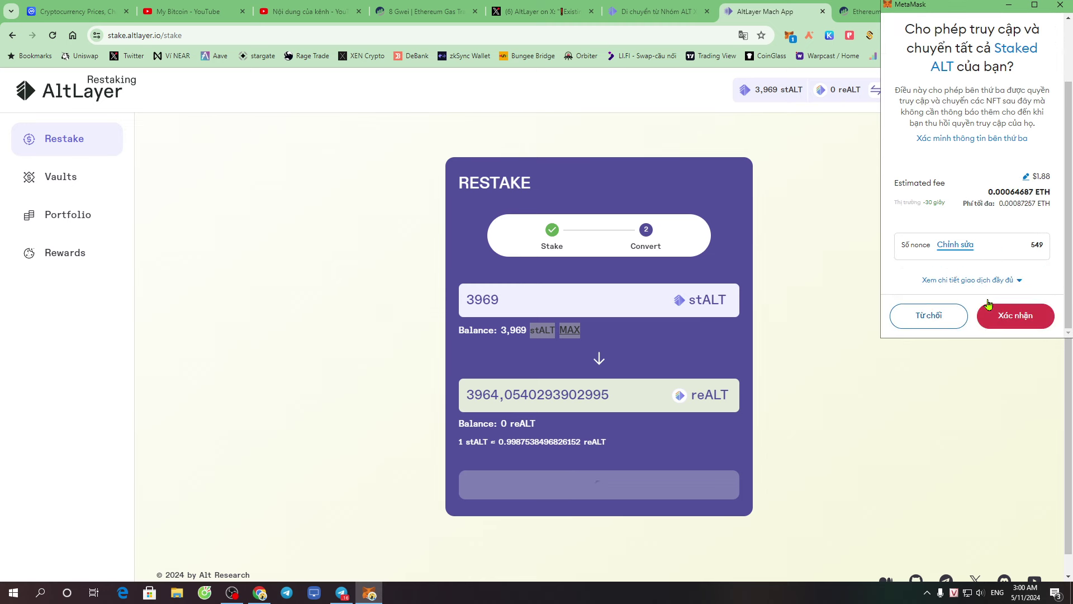
pyautogui.click(999, 280)
pyautogui.scroll(-3, 998, 285)
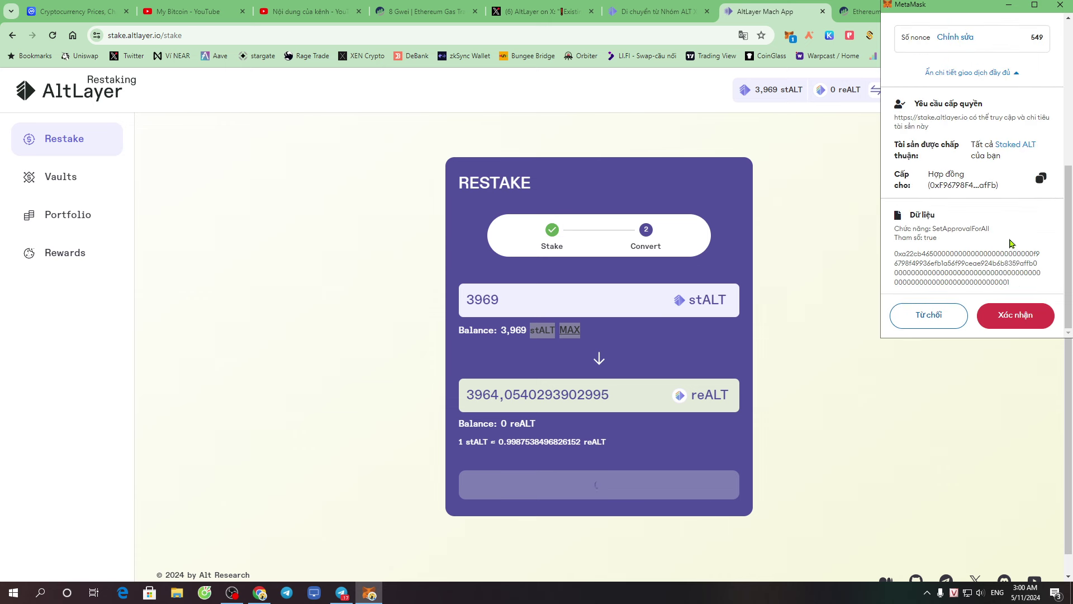
pyautogui.click(1016, 315)
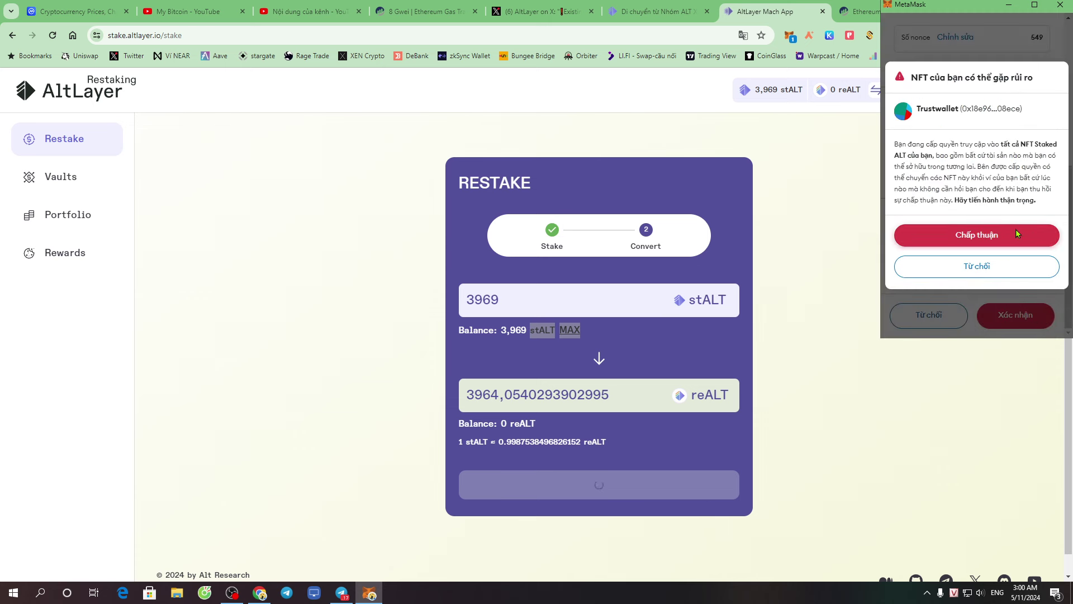
pyautogui.click(977, 239)
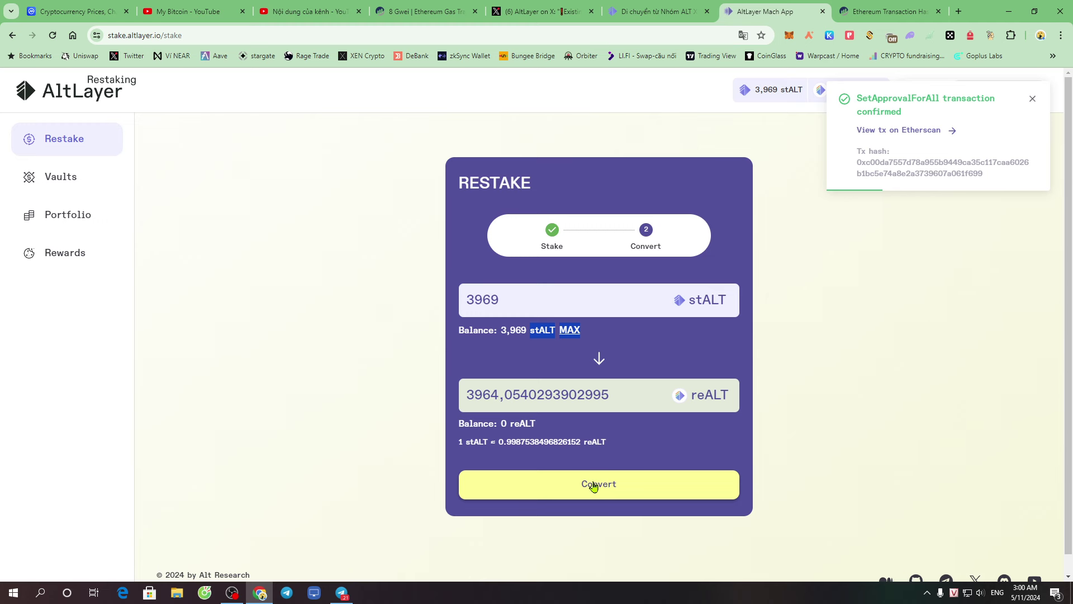
# - Convert the maximum 3969 stALT to reALT, confirm the transaction in Pocket Universe and MetaMask, and check the reALT balance
pyautogui.click(568, 333)
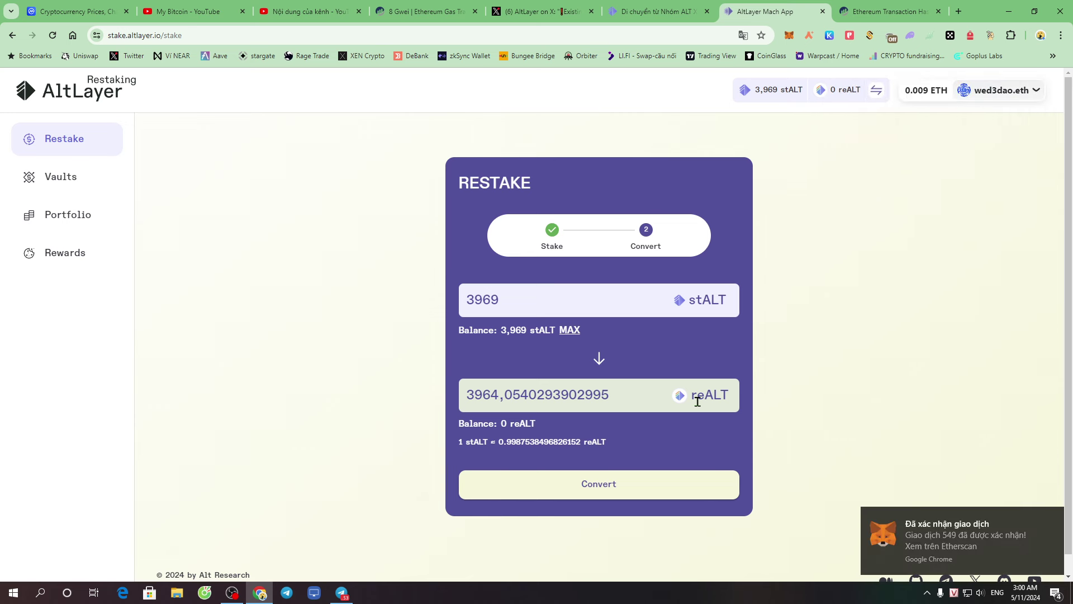
pyautogui.click(605, 489)
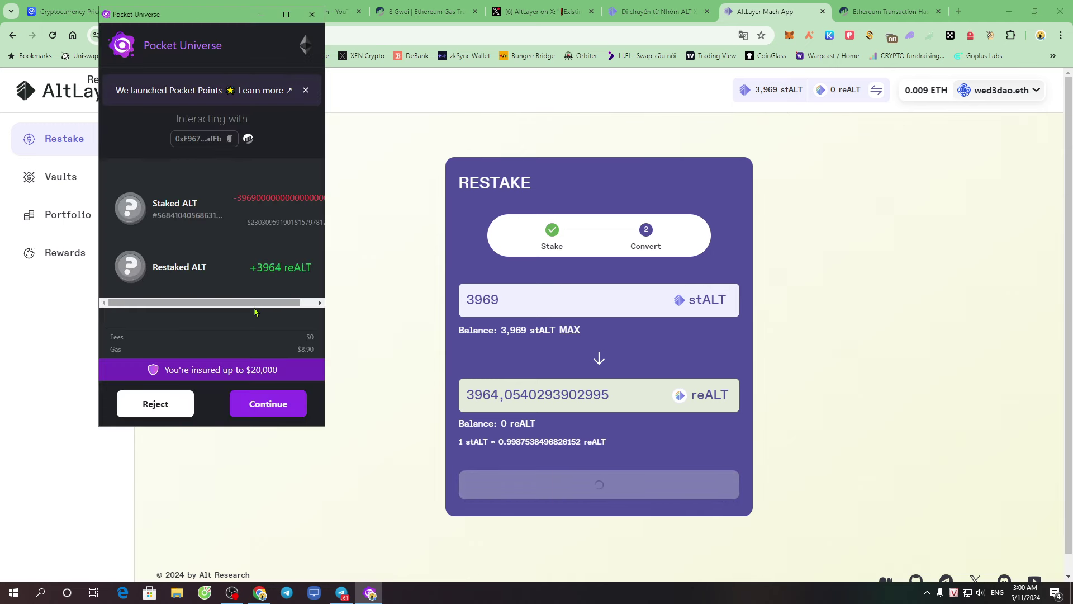
pyautogui.moveTo(255, 305); pyautogui.dragTo(268, 306)
pyautogui.click(271, 407)
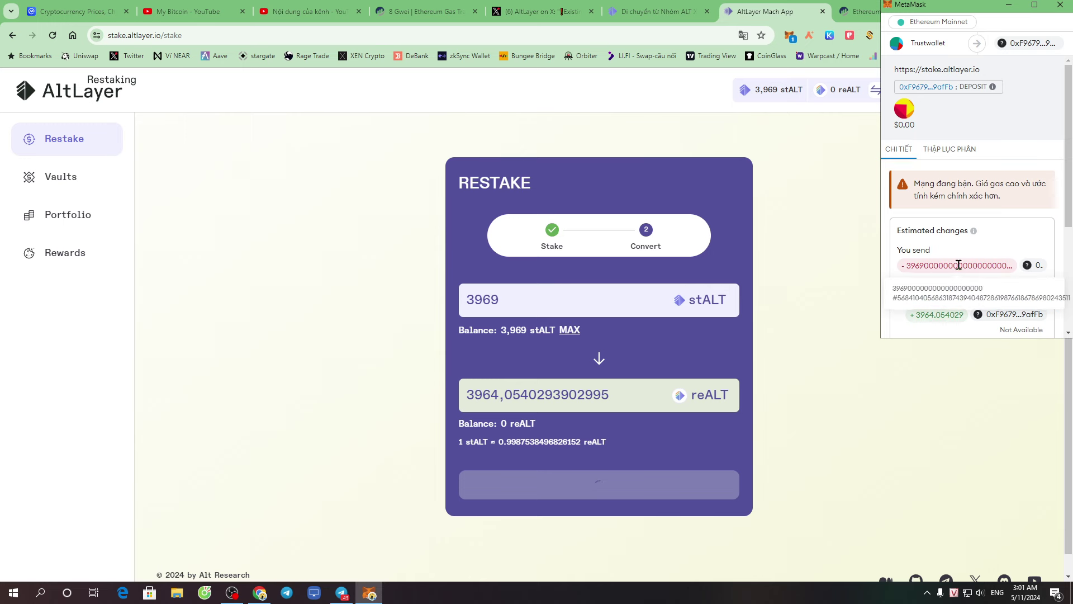
pyautogui.scroll(-3, 987, 292)
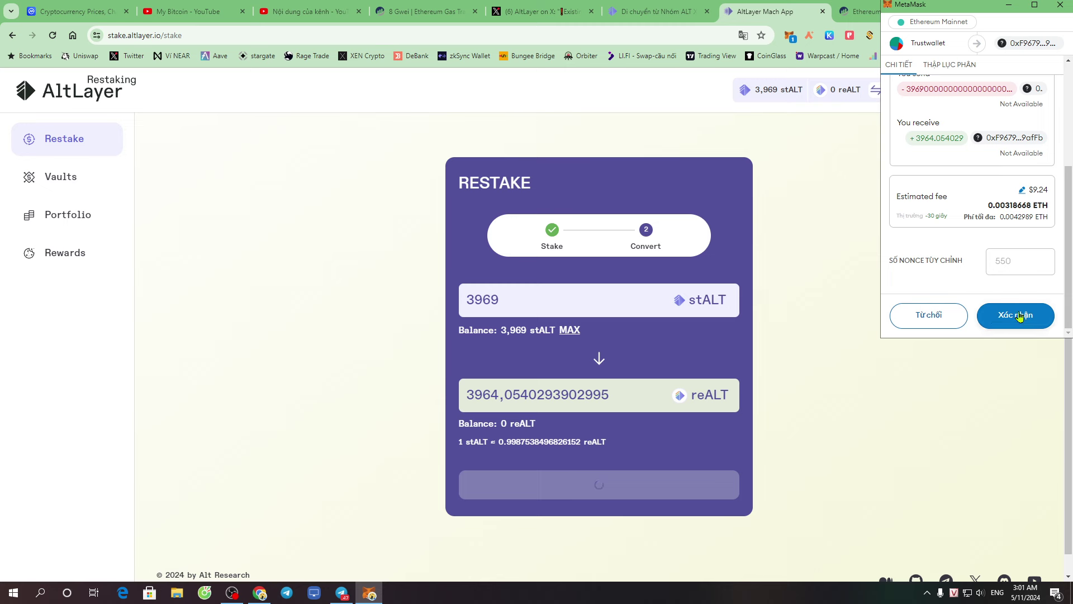
pyautogui.click(997, 317)
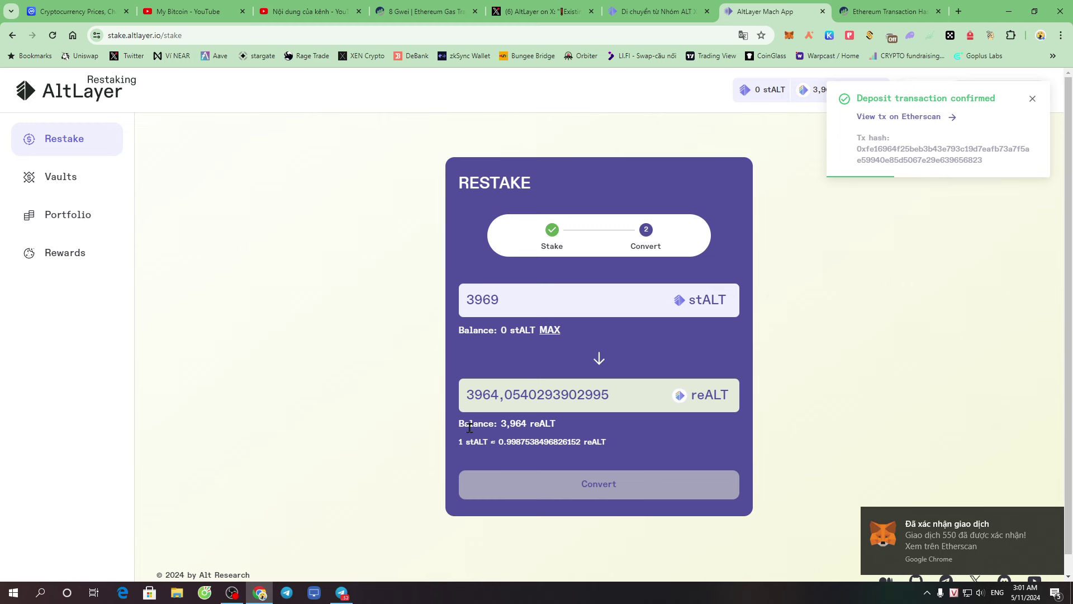
pyautogui.moveTo(460, 425); pyautogui.dragTo(527, 424)
pyautogui.click(546, 426)
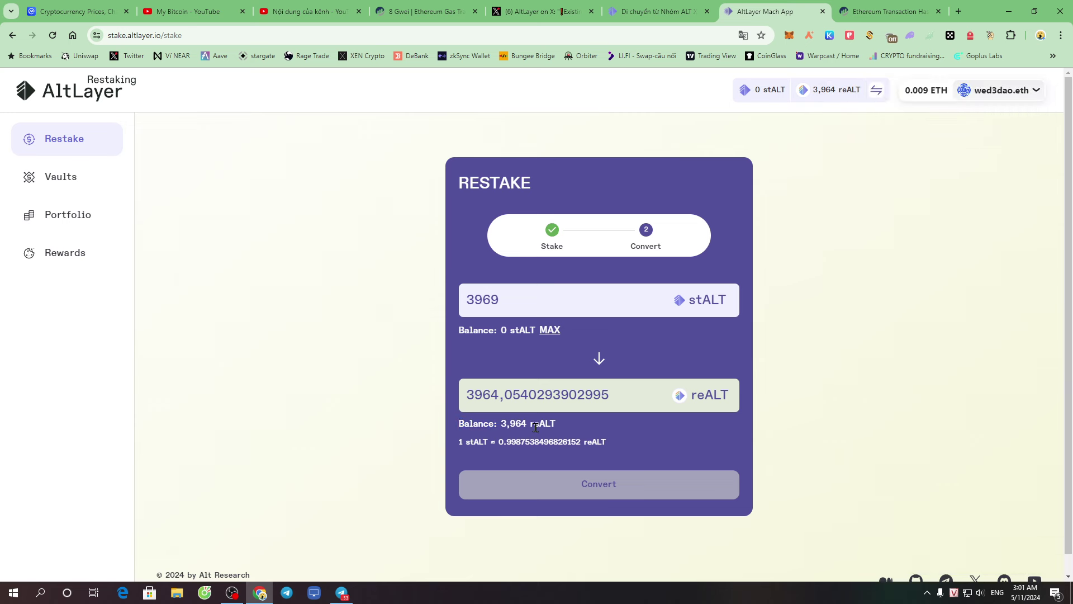
pyautogui.moveTo(531, 427); pyautogui.dragTo(606, 407)
# - Read the migration guide's instructions on delegating reALT to the Xterio Restaked ALT Pool, including the closing notes
pyautogui.click(659, 11)
pyautogui.scroll(-3, 720, 417)
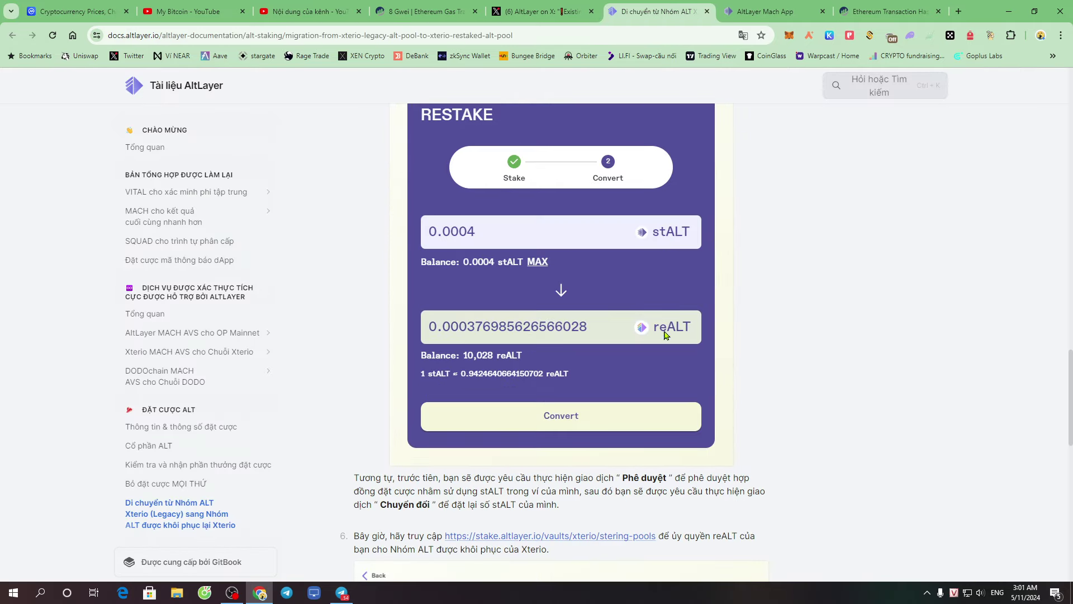
pyautogui.scroll(-3, 665, 334)
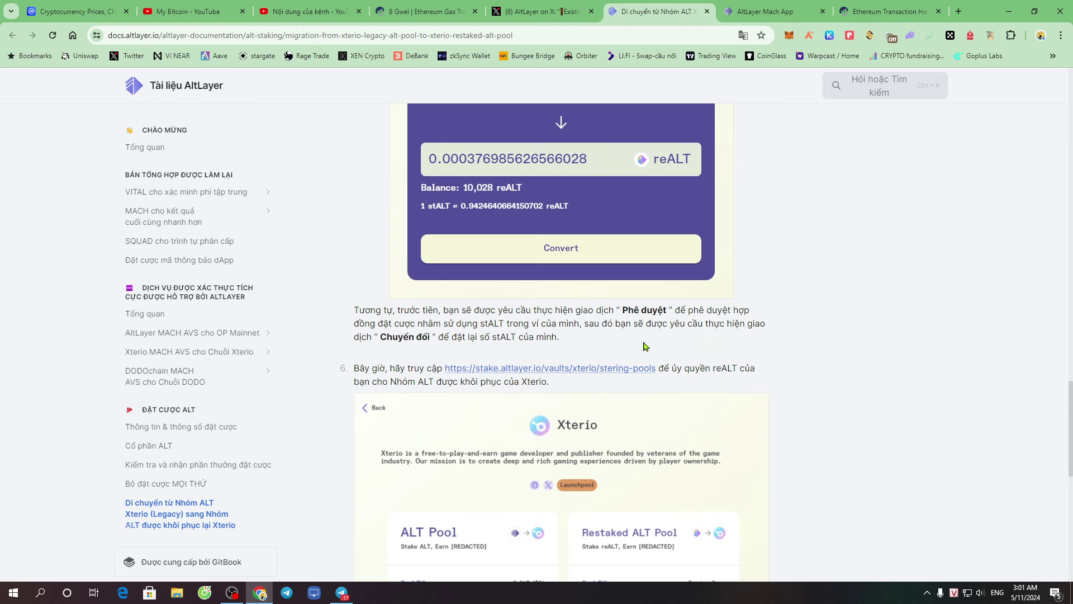
pyautogui.scroll(-5, 640, 347)
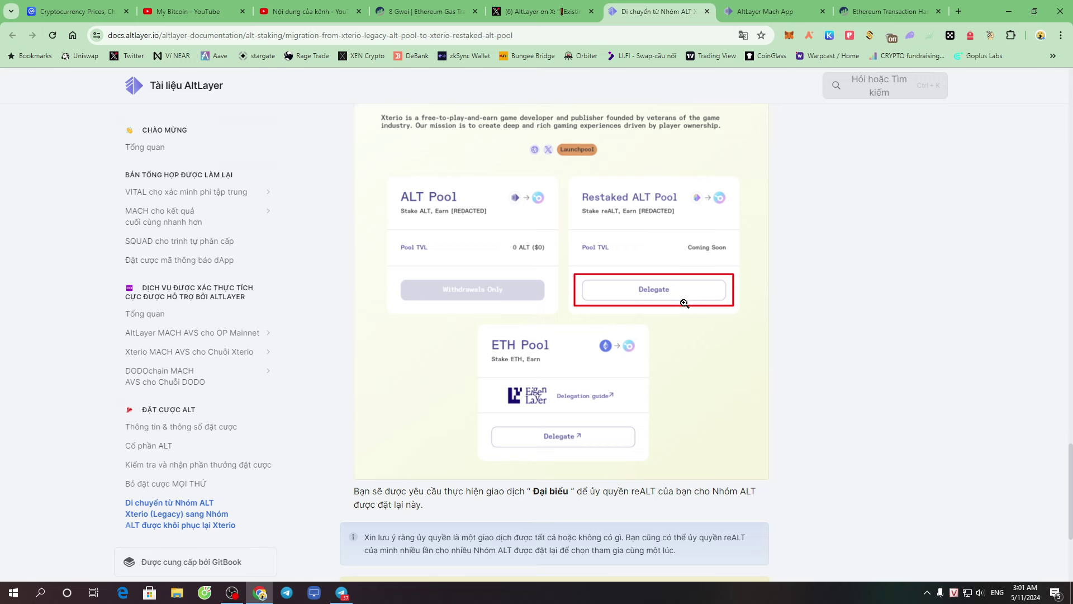
pyautogui.scroll(3, 682, 300)
pyautogui.scroll(-3, 683, 347)
pyautogui.scroll(-3, 673, 362)
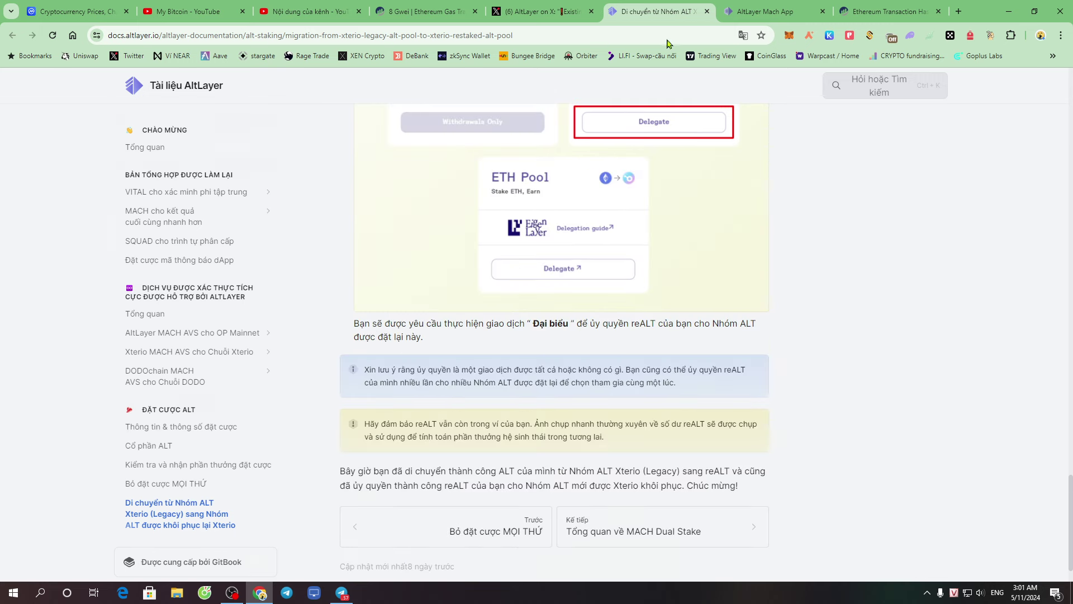
# - Return to the AltLayer Restake page and open the Xterio launchpool from the Vaults list
pyautogui.click(760, 11)
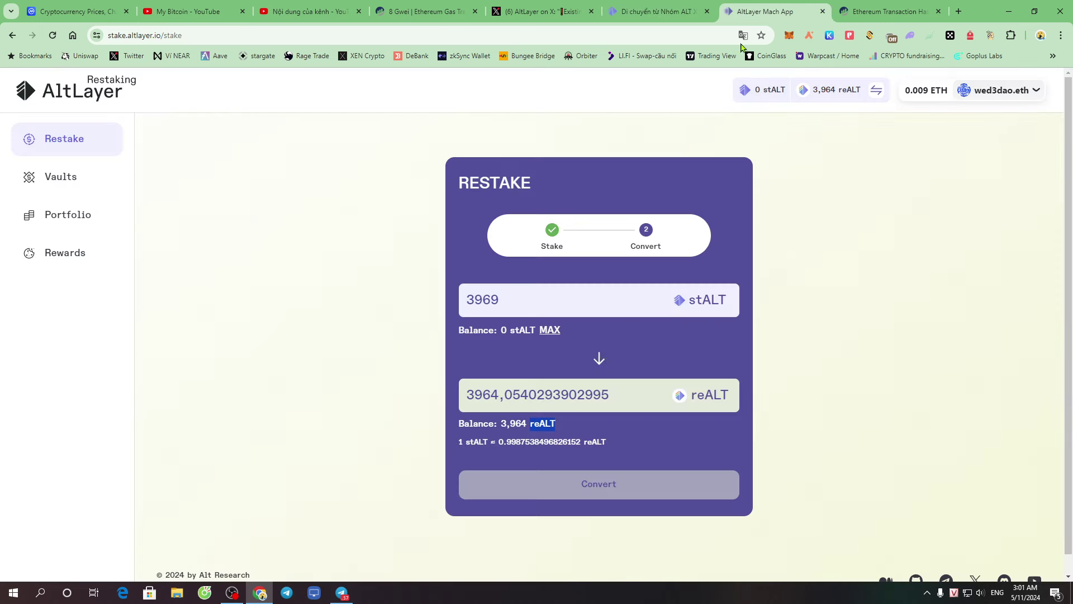
pyautogui.click(563, 426)
pyautogui.click(558, 331)
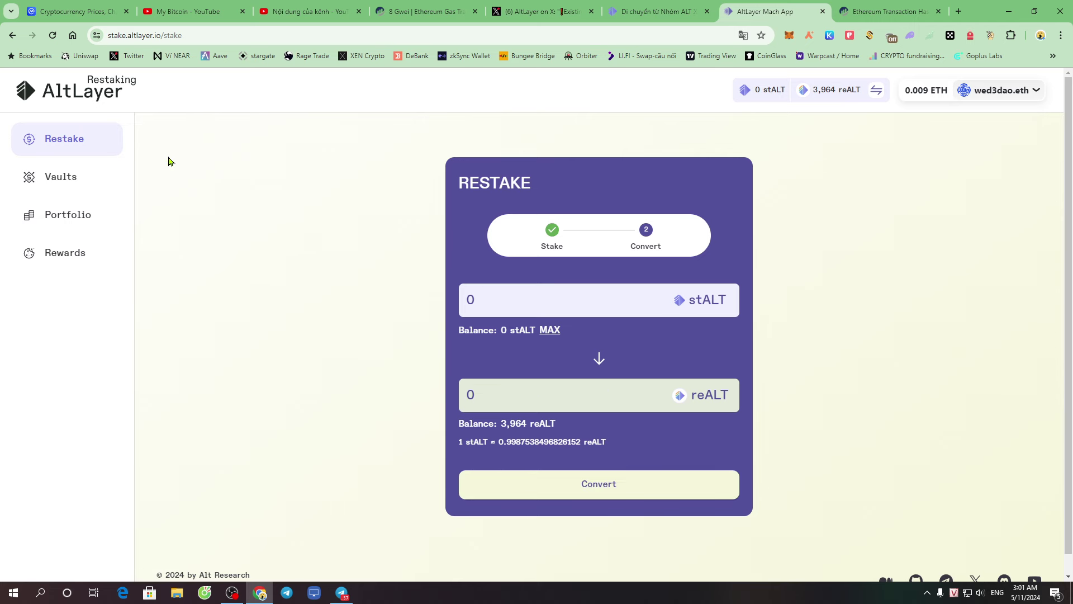
pyautogui.click(65, 182)
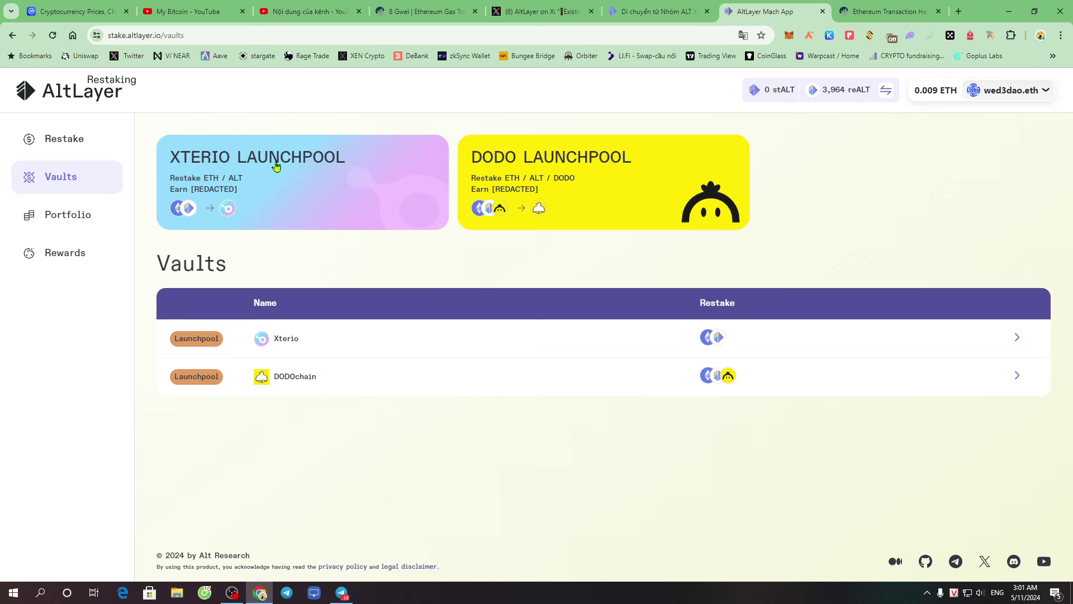
pyautogui.moveTo(162, 261); pyautogui.dragTo(266, 257)
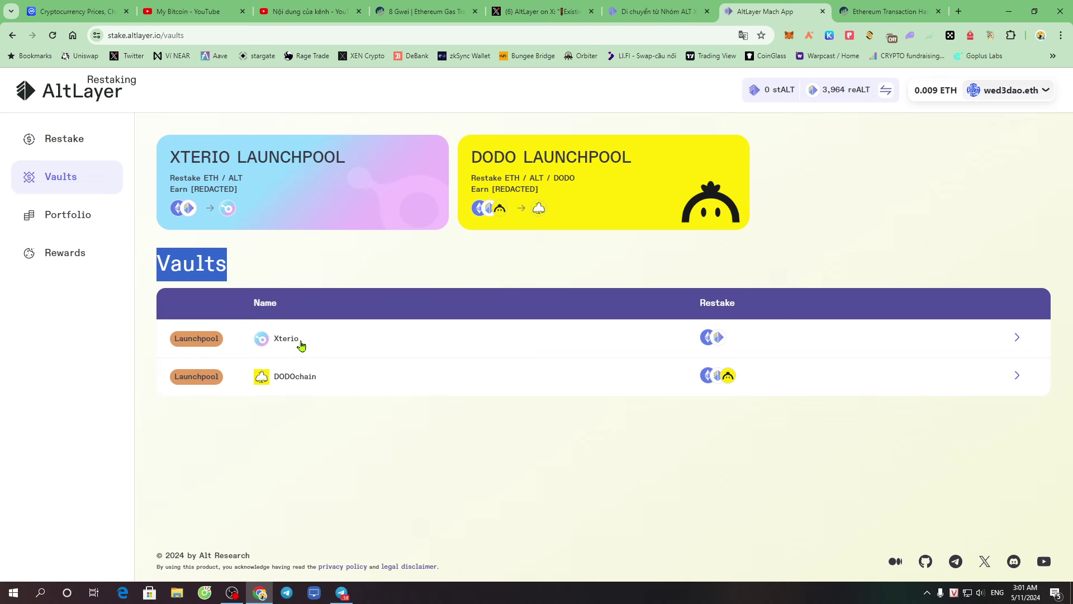
pyautogui.click(338, 342)
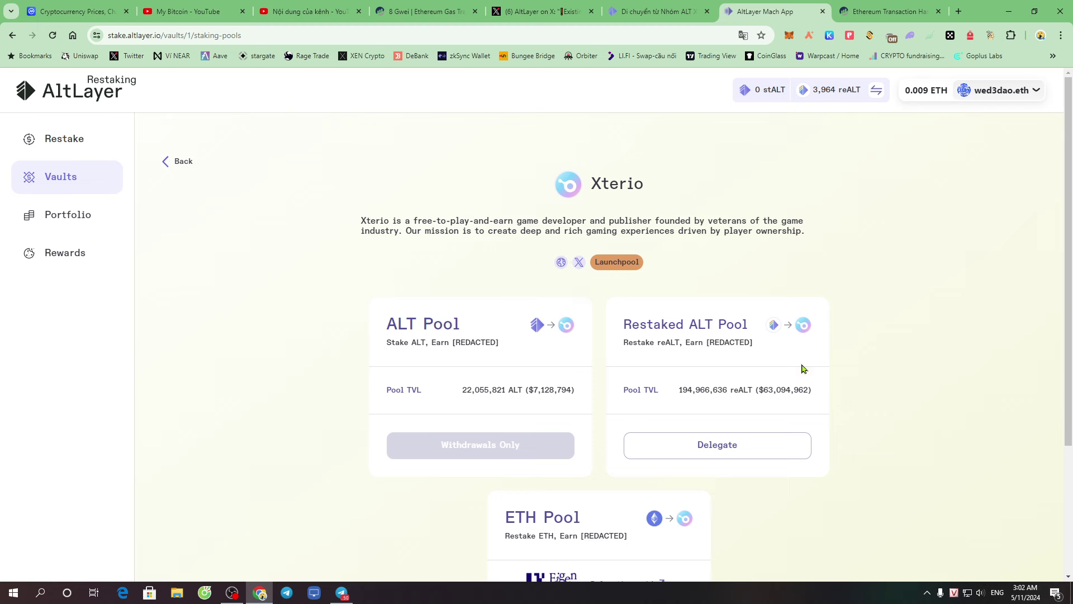
# - Examine the Xterio Restaked ALT Pool's name, restaking description and pool TVL
pyautogui.moveTo(625, 326); pyautogui.dragTo(739, 326)
pyautogui.moveTo(624, 343); pyautogui.dragTo(650, 343)
pyautogui.doubleClick(664, 341)
pyautogui.click(845, 359)
pyautogui.scroll(-3, 797, 376)
pyautogui.scroll(3, 664, 300)
pyautogui.moveTo(626, 325); pyautogui.dragTo(746, 325)
pyautogui.click(906, 381)
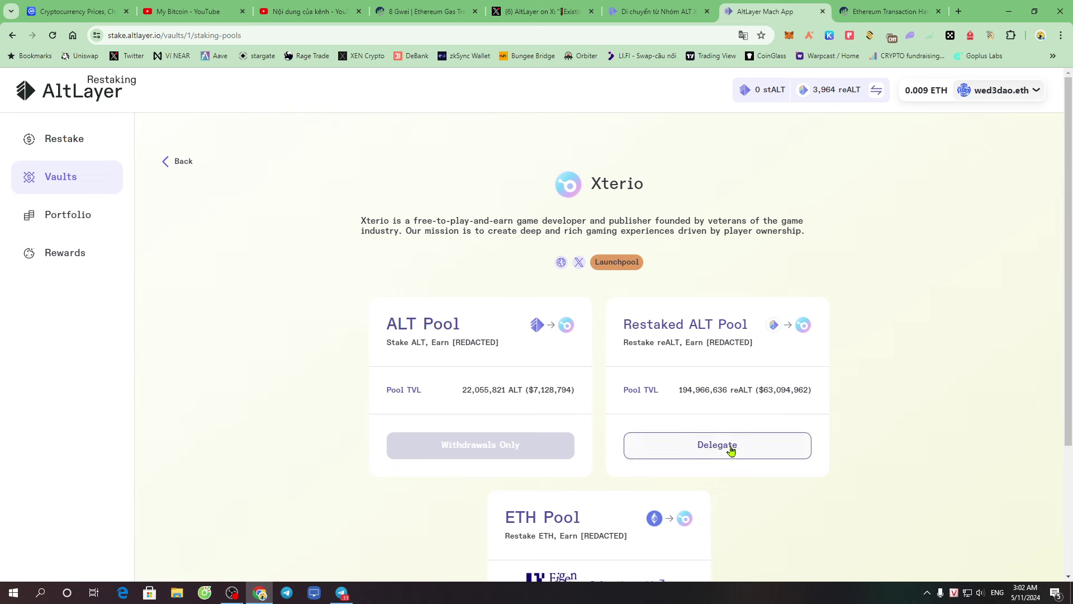
pyautogui.moveTo(758, 390); pyautogui.dragTo(810, 387)
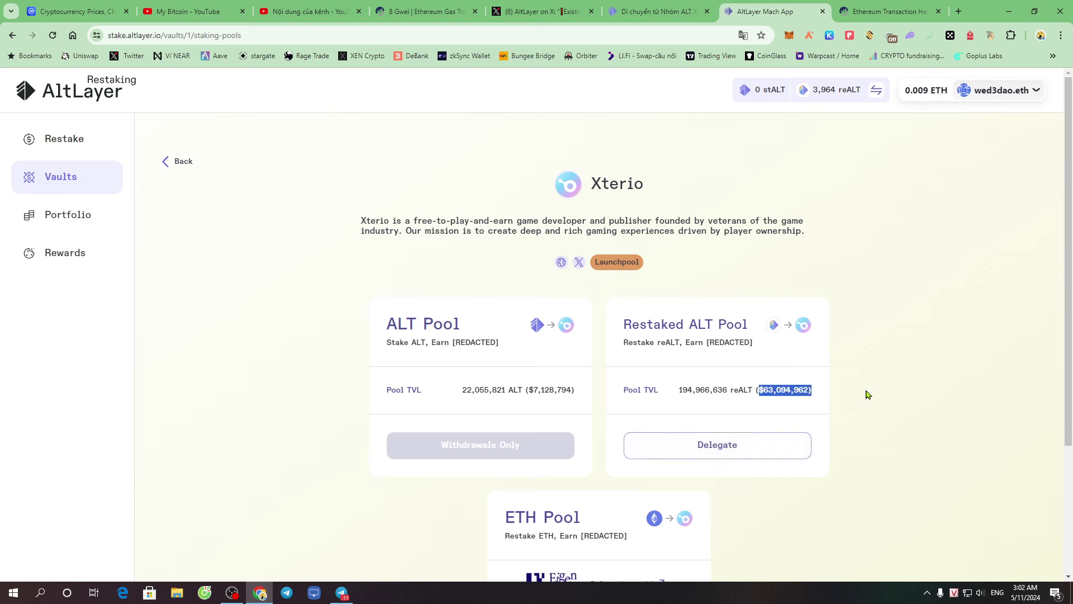
# - Delegate the reALT to the Xterio Restaked ALT Pool and confirm the transaction in Pocket Universe and MetaMask
pyautogui.click(683, 455)
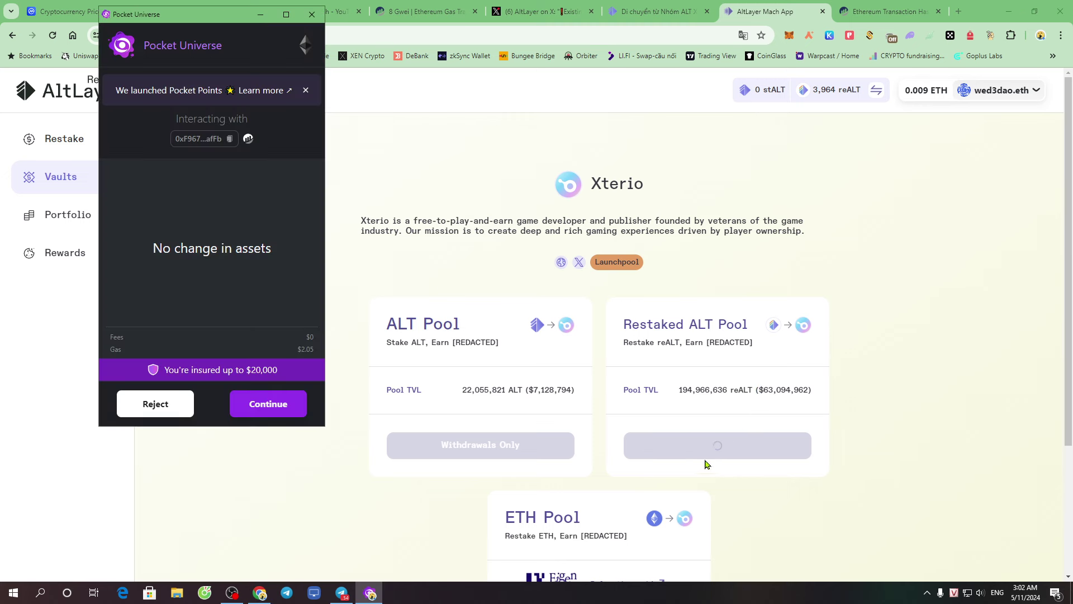
pyautogui.click(280, 405)
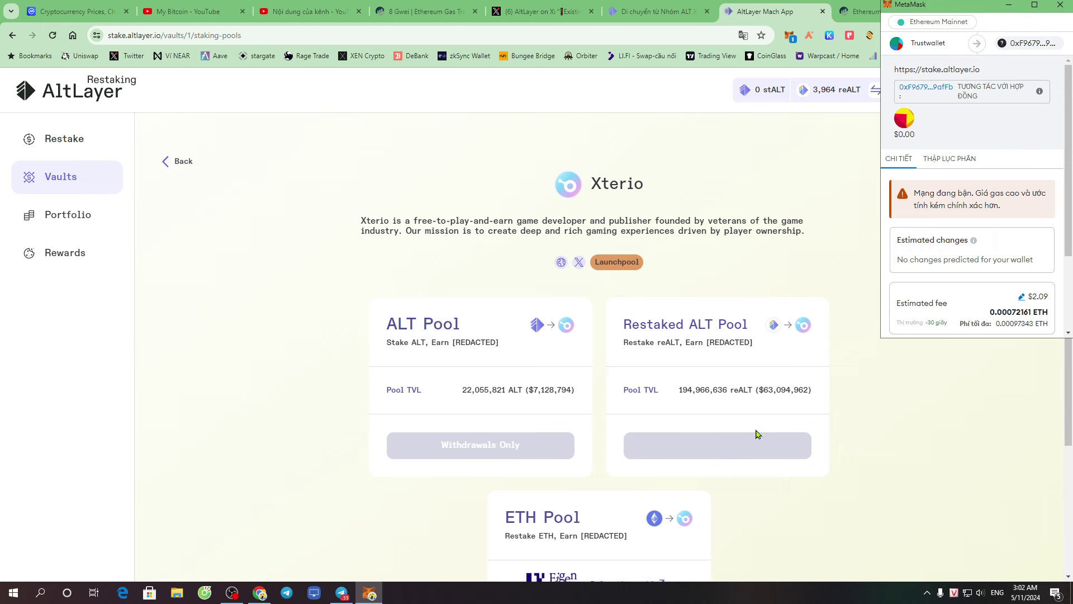
pyautogui.scroll(-2, 996, 282)
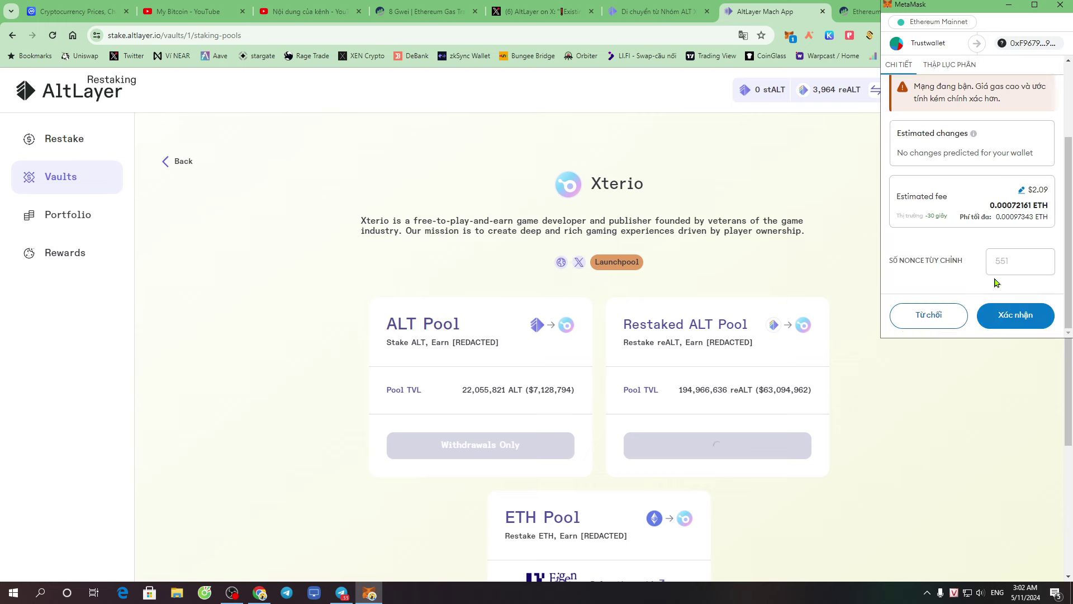
pyautogui.click(1019, 322)
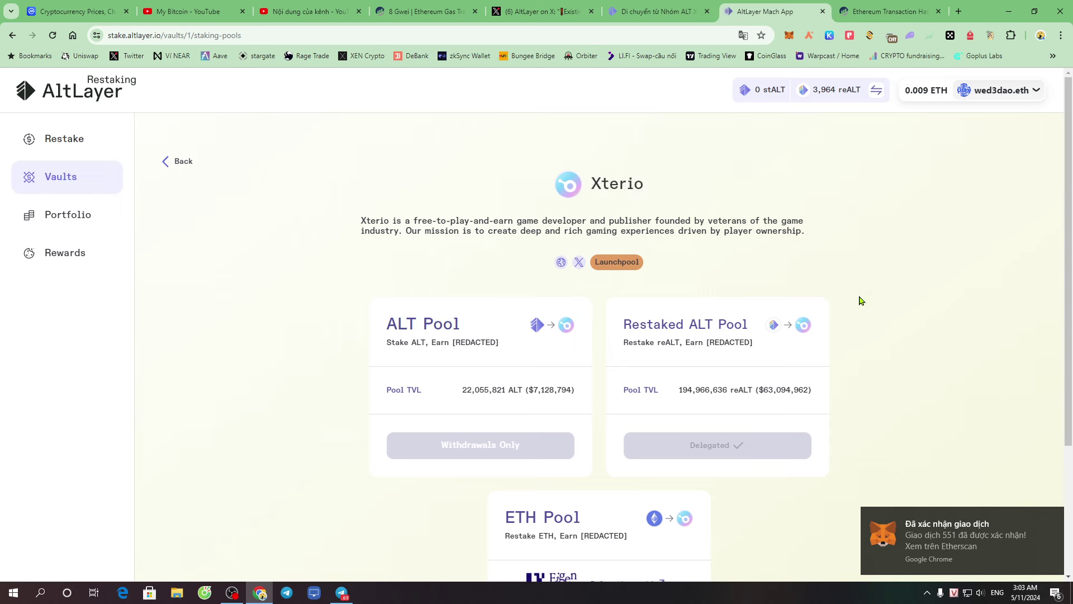
pyautogui.scroll(-5, 822, 338)
pyautogui.scroll(5, 813, 347)
# - Return to the migration guide, read its closing notes on reALT delegation, and review the migration instructions from the beginning
pyautogui.click(678, 10)
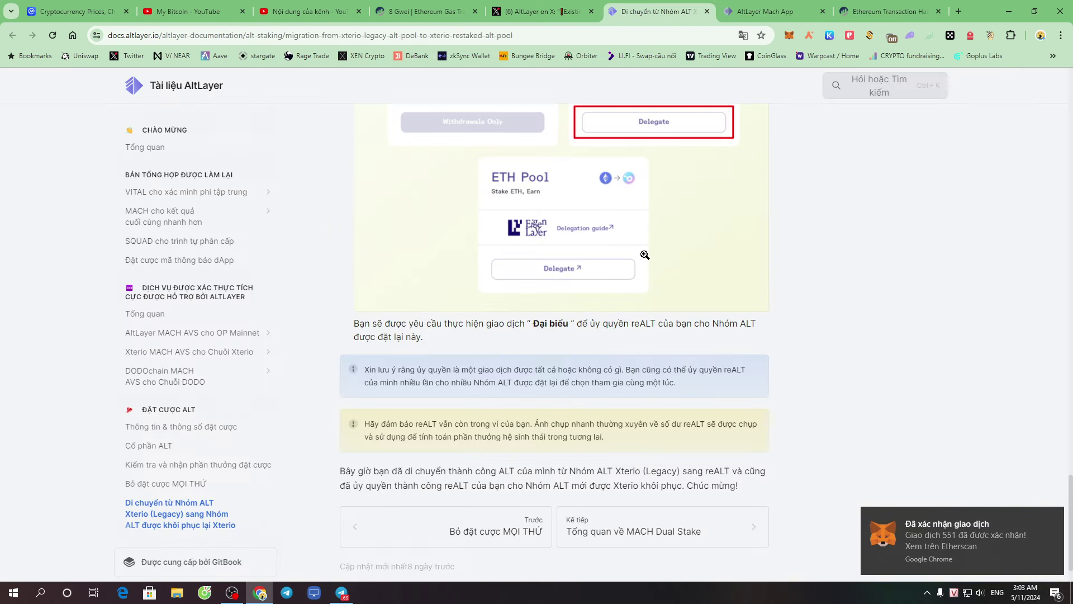
pyautogui.scroll(-1, 706, 369)
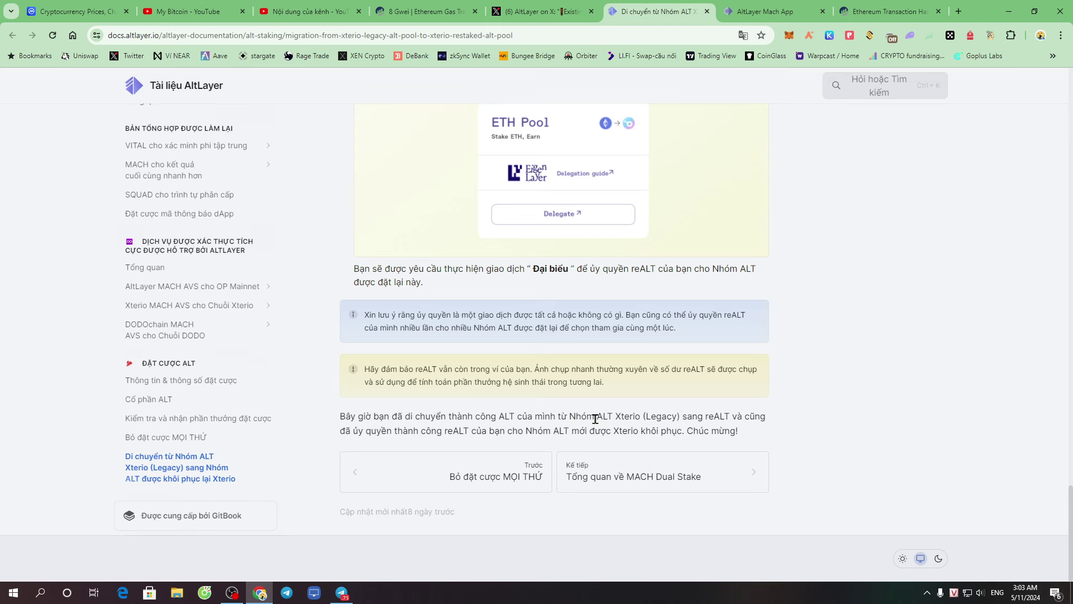
pyautogui.moveTo(465, 433); pyautogui.dragTo(658, 430)
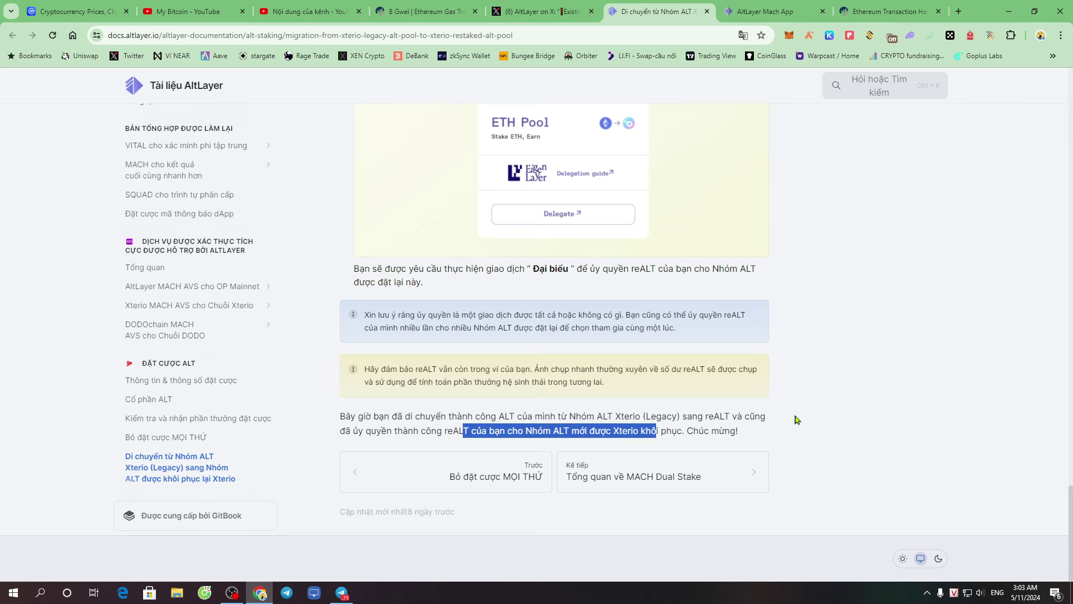
pyautogui.scroll(10, 797, 420)
pyautogui.scroll(20, 794, 420)
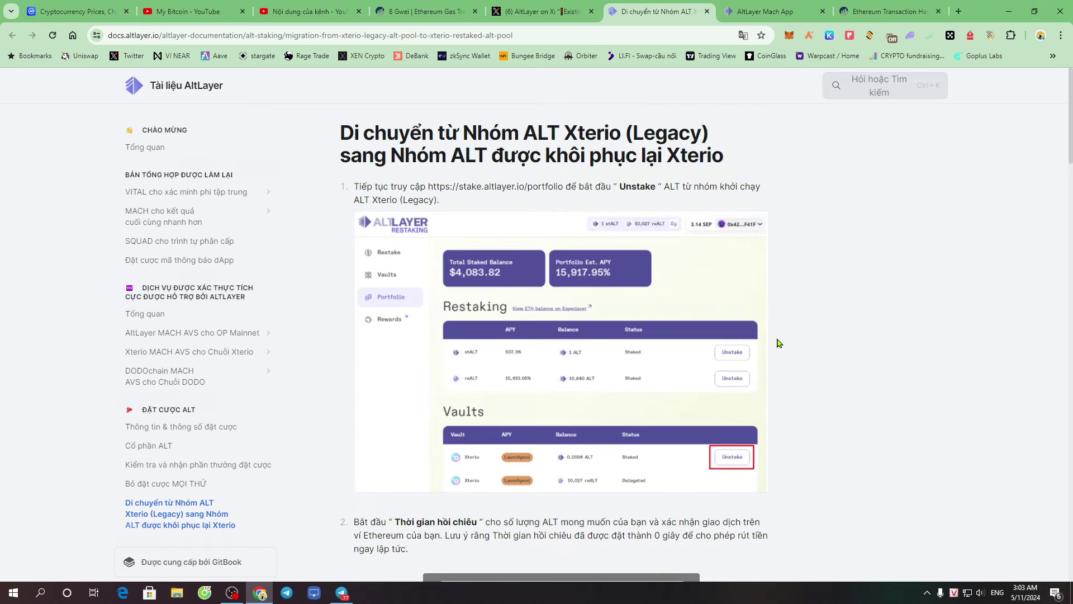
pyautogui.scroll(-6, 803, 345)
pyautogui.scroll(-6, 801, 335)
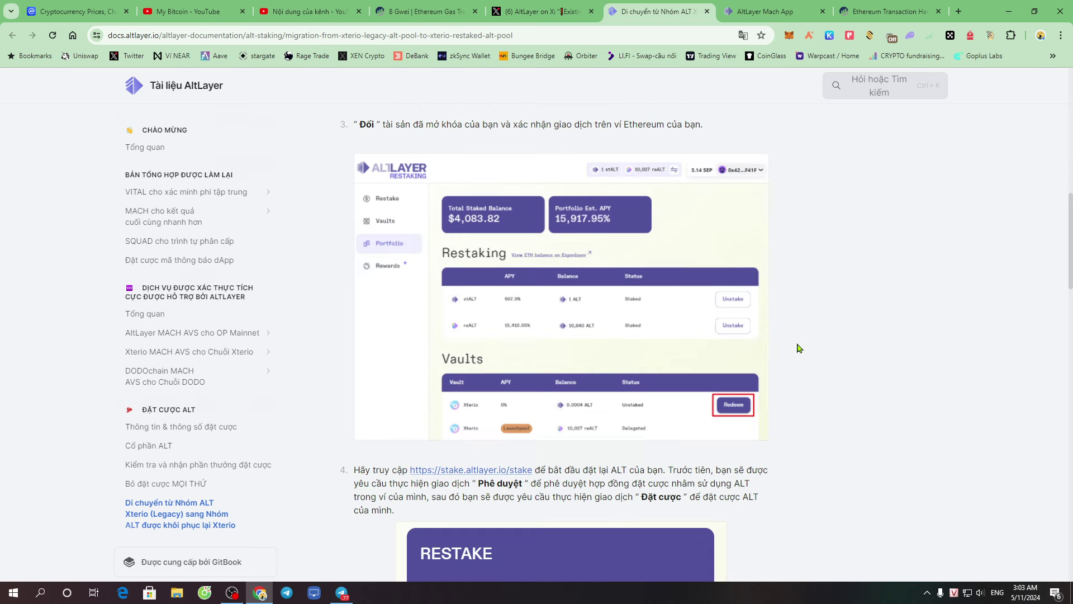
pyautogui.scroll(-7, 800, 348)
pyautogui.scroll(4, 799, 347)
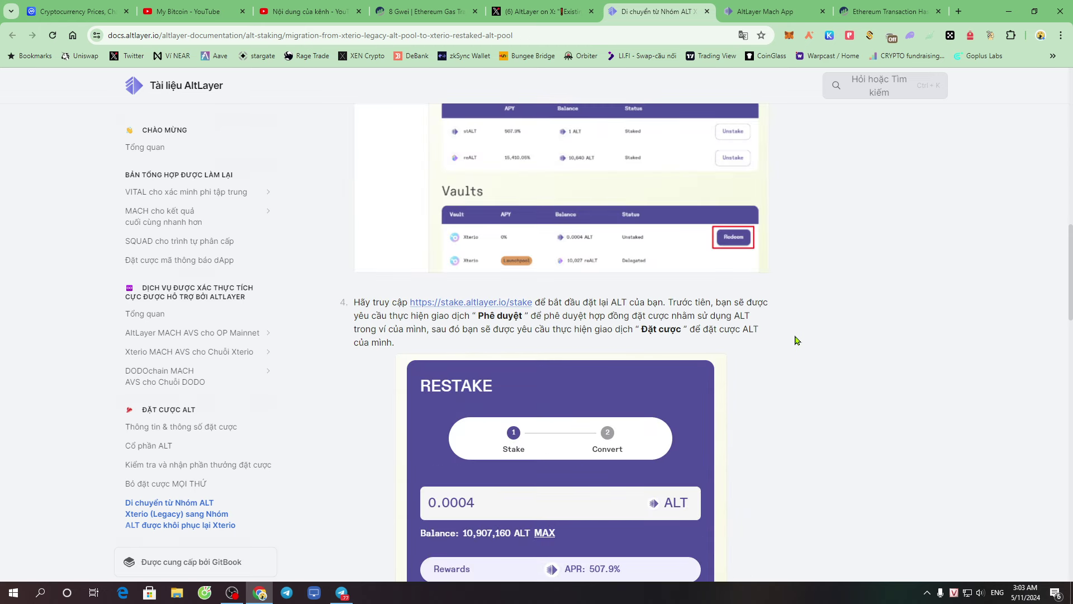
pyautogui.scroll(-8, 708, 357)
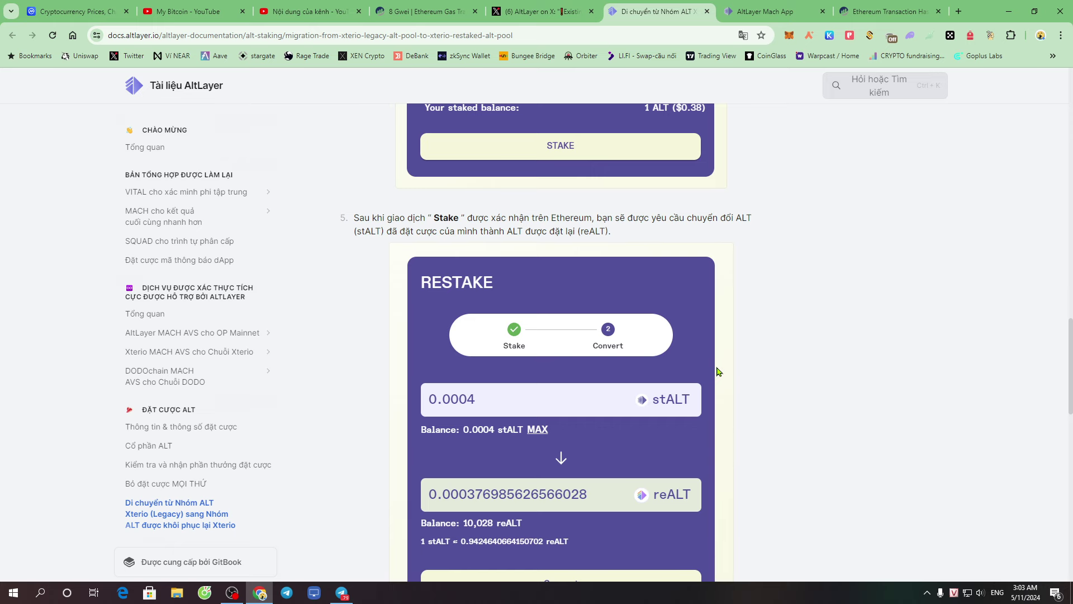
# - Read the migration guide's convert and delegate instructions and its closing note on reALT balance snapshots for future ecosystem rewards
pyautogui.scroll(-6, 718, 372)
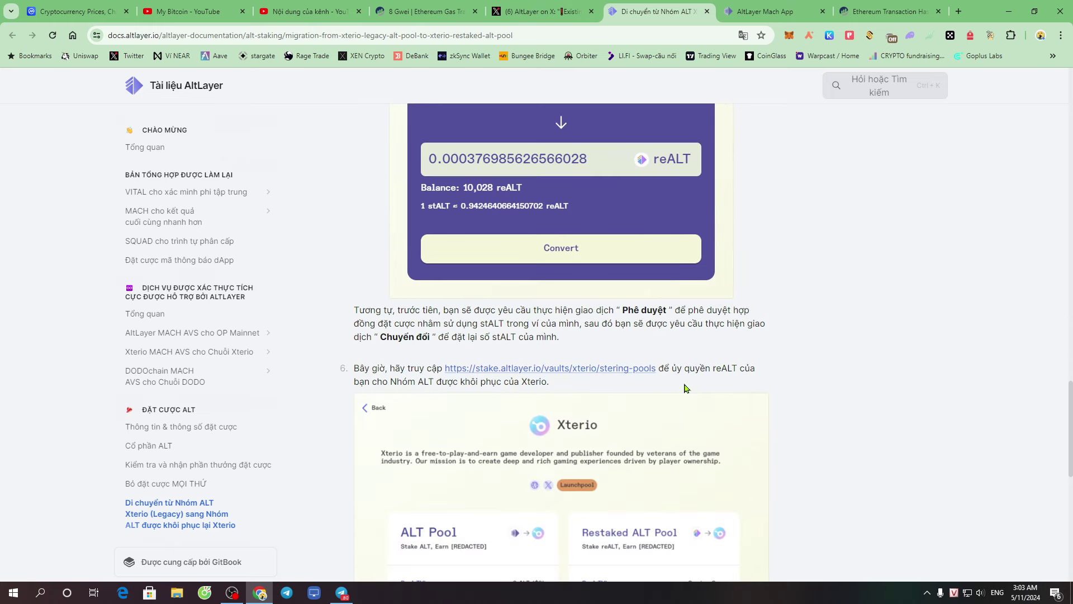
pyautogui.scroll(-6, 687, 387)
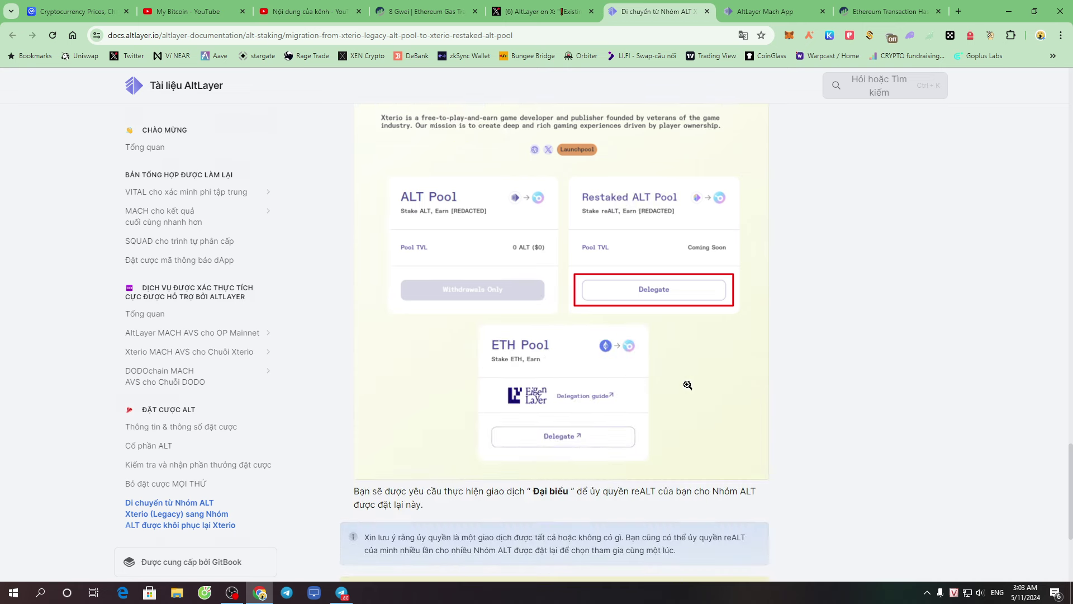
pyautogui.scroll(-4, 688, 385)
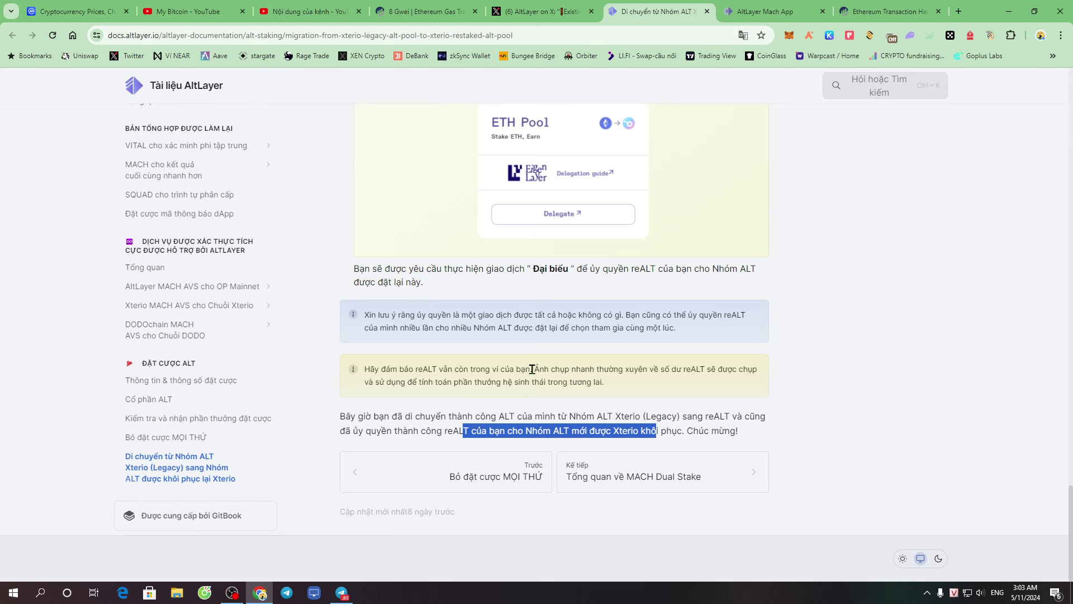
pyautogui.moveTo(534, 369); pyautogui.dragTo(665, 369)
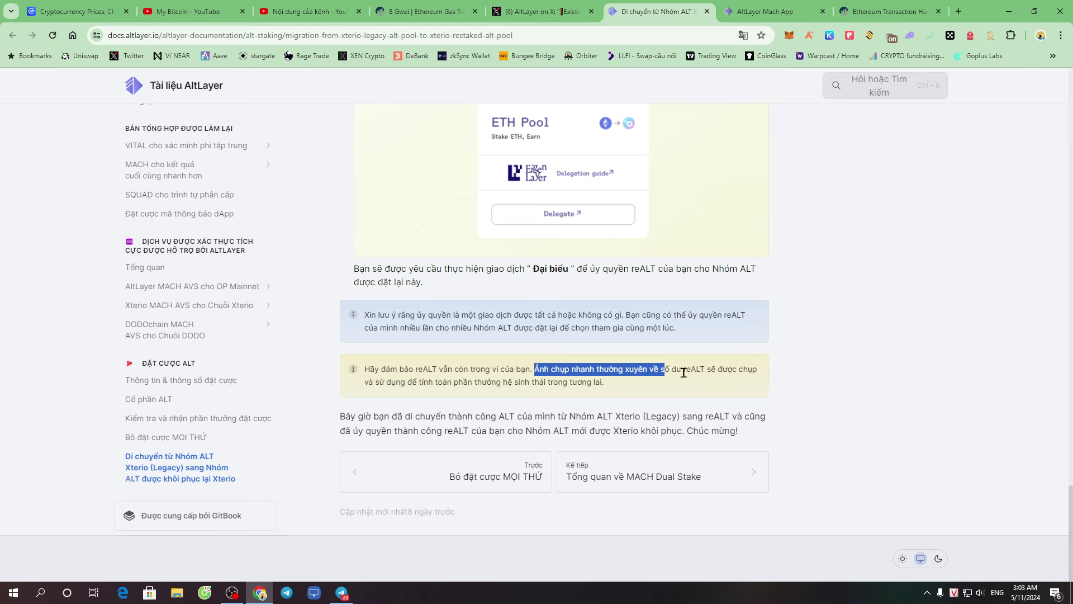
pyautogui.moveTo(682, 370); pyautogui.dragTo(701, 370)
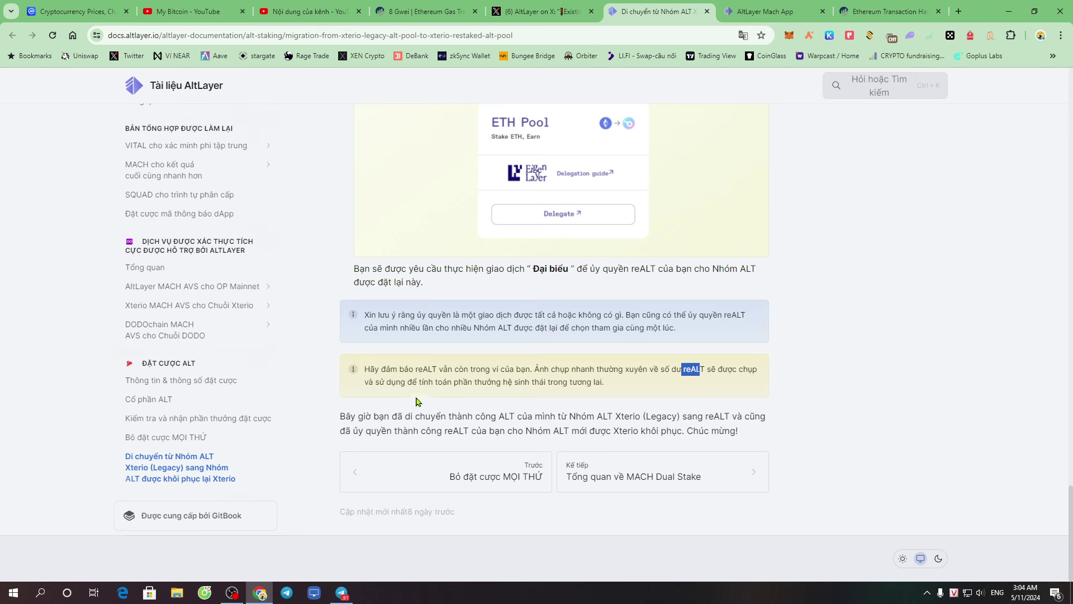
pyautogui.moveTo(448, 382); pyautogui.dragTo(624, 383)
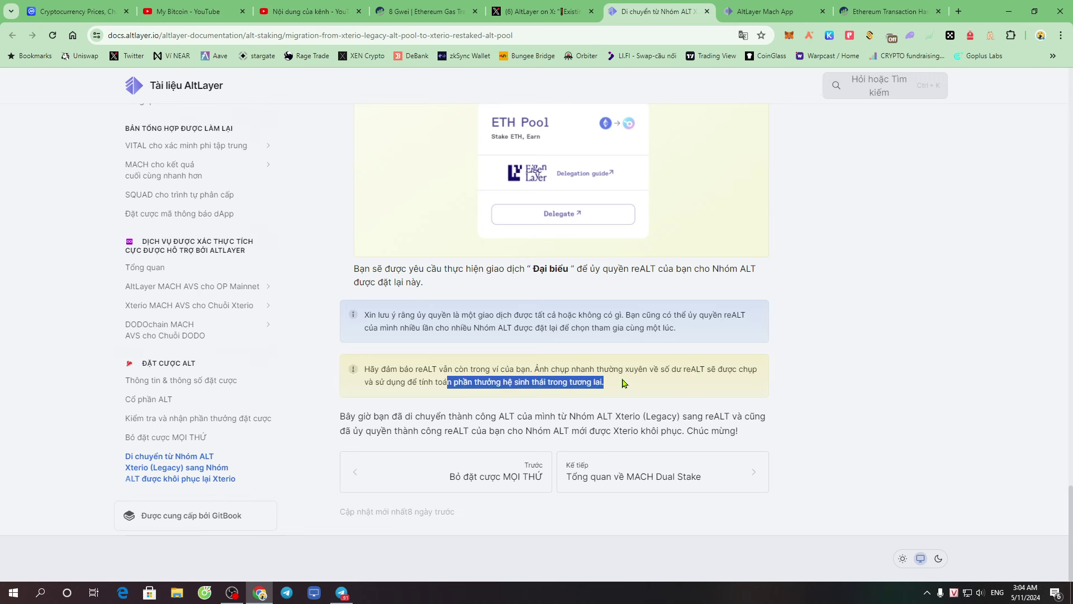
# - Switch back to the AltLayer app and examine the Xterio launchpool's name and the Restaked ALT Pool's TVL
pyautogui.click(765, 7)
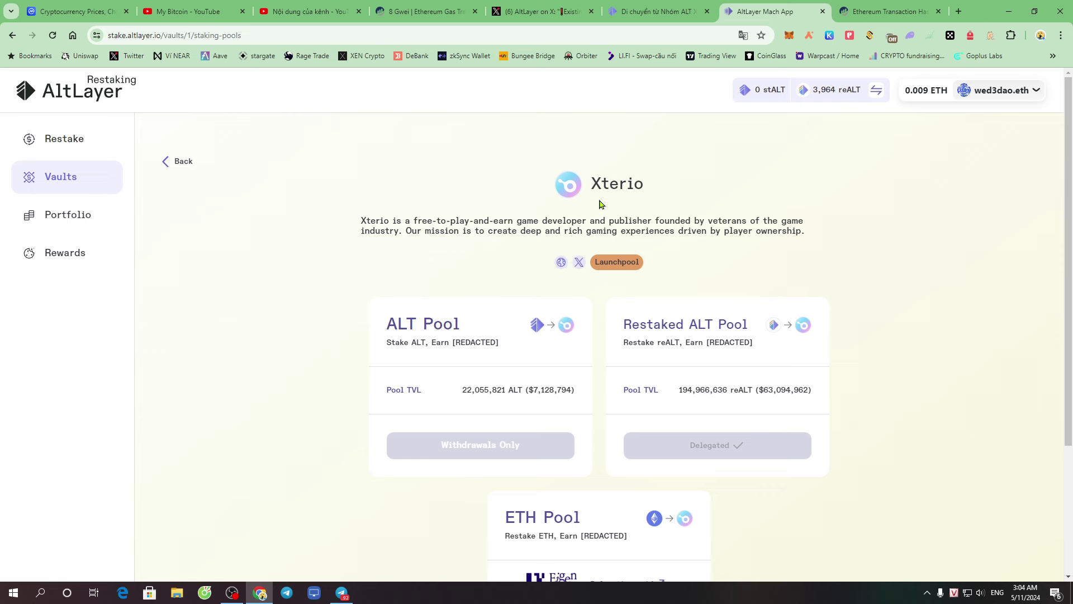
pyautogui.moveTo(597, 179); pyautogui.dragTo(649, 185)
pyautogui.click(864, 235)
pyautogui.moveTo(657, 390); pyautogui.dragTo(624, 389)
# - Check the stALT and reALT balances in the Convert stALT dialog using the maximum amount, and close it without converting
pyautogui.click(845, 96)
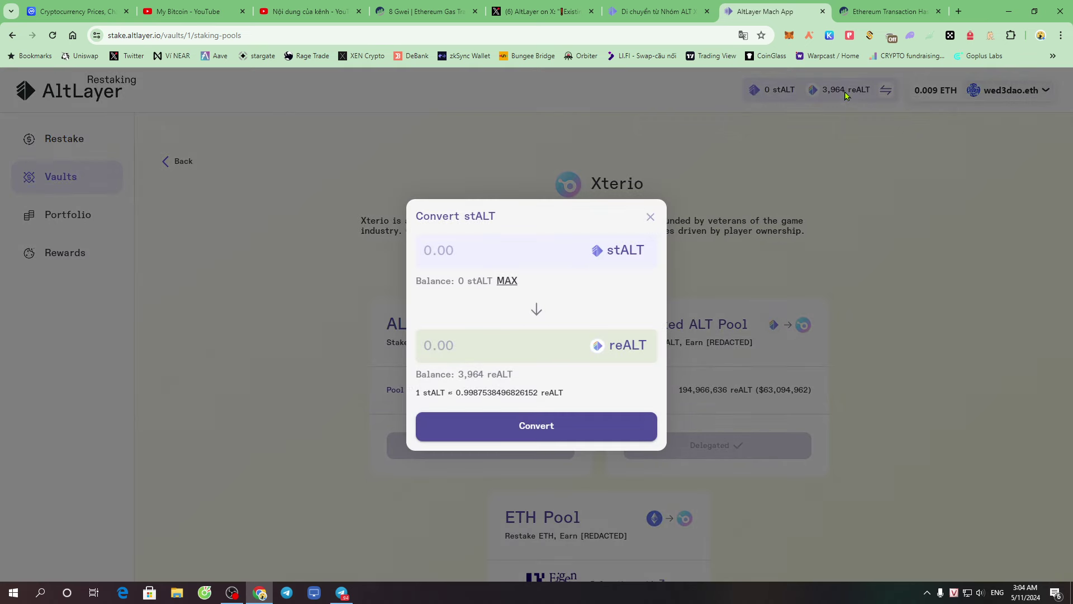
pyautogui.tripleClick(507, 281)
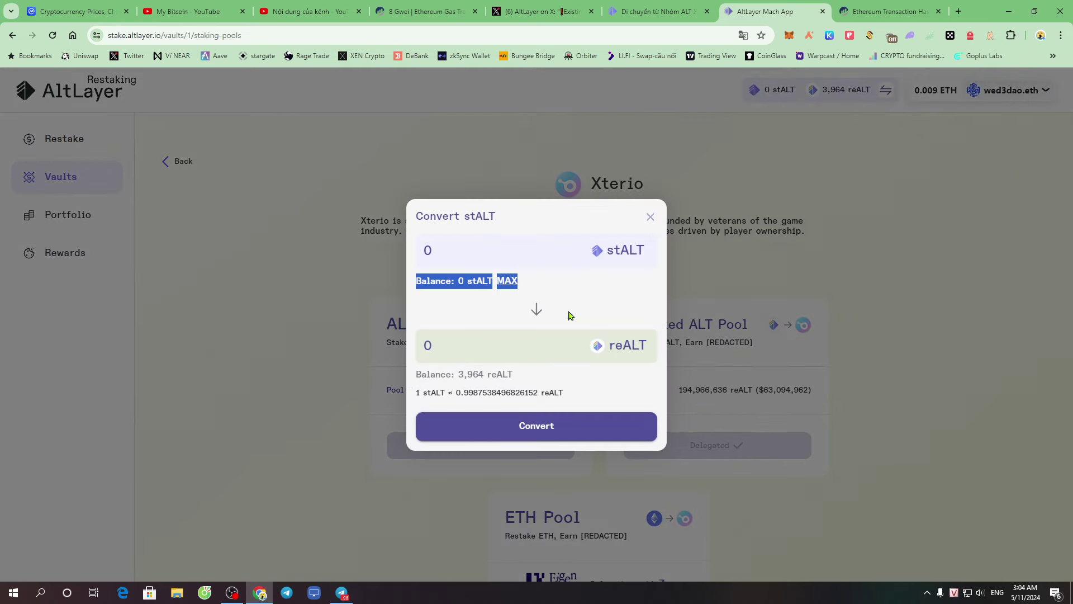
pyautogui.click(608, 320)
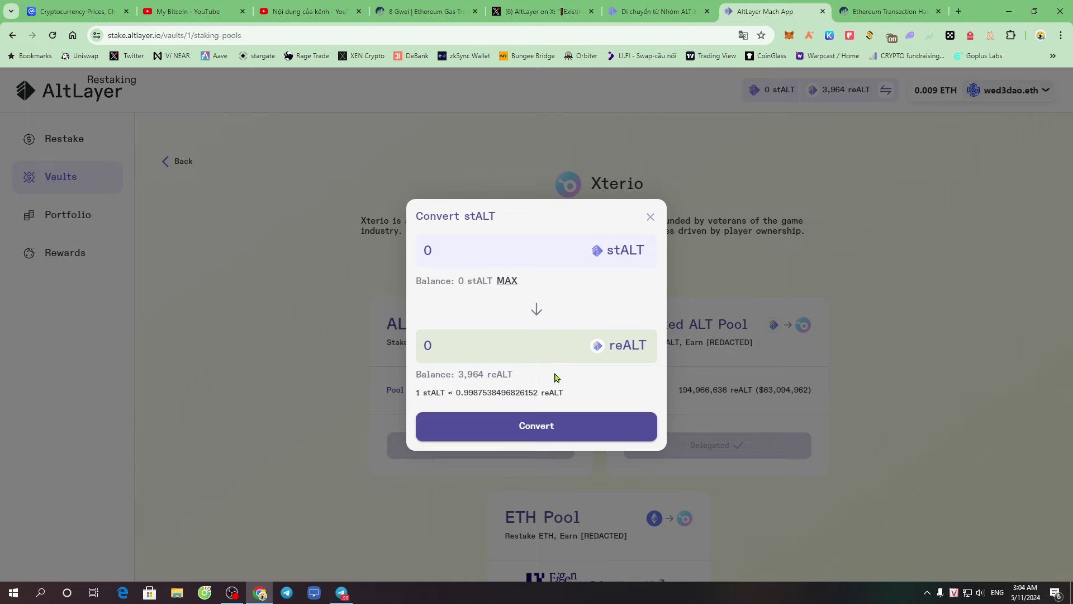
pyautogui.click(650, 217)
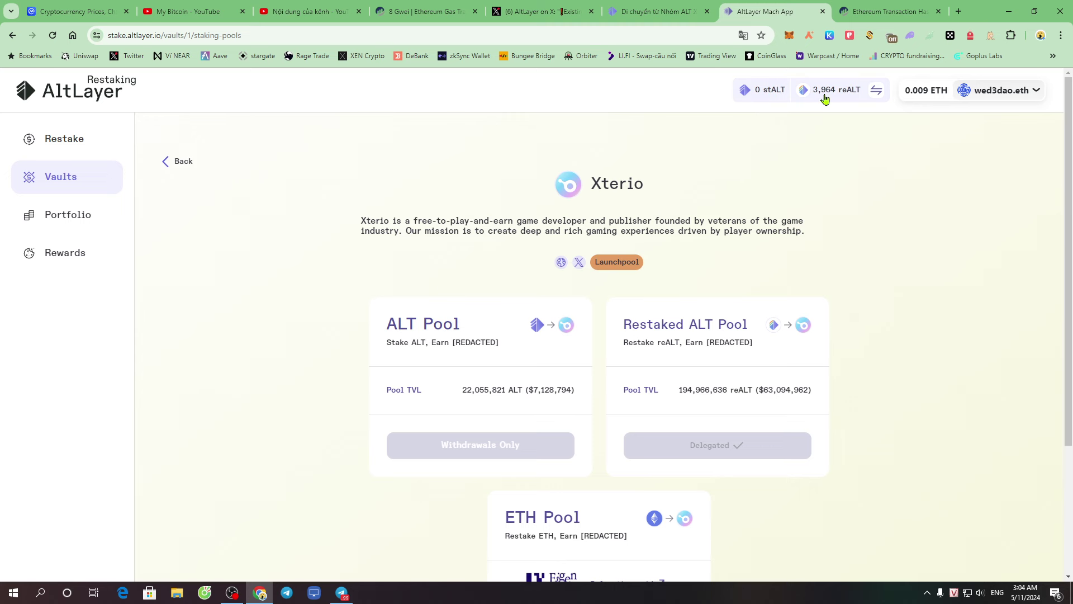
# - Review the Xterio pools and the portfolio, and check the maximum stakeable ALT on the Restake page
pyautogui.scroll(-3, 839, 326)
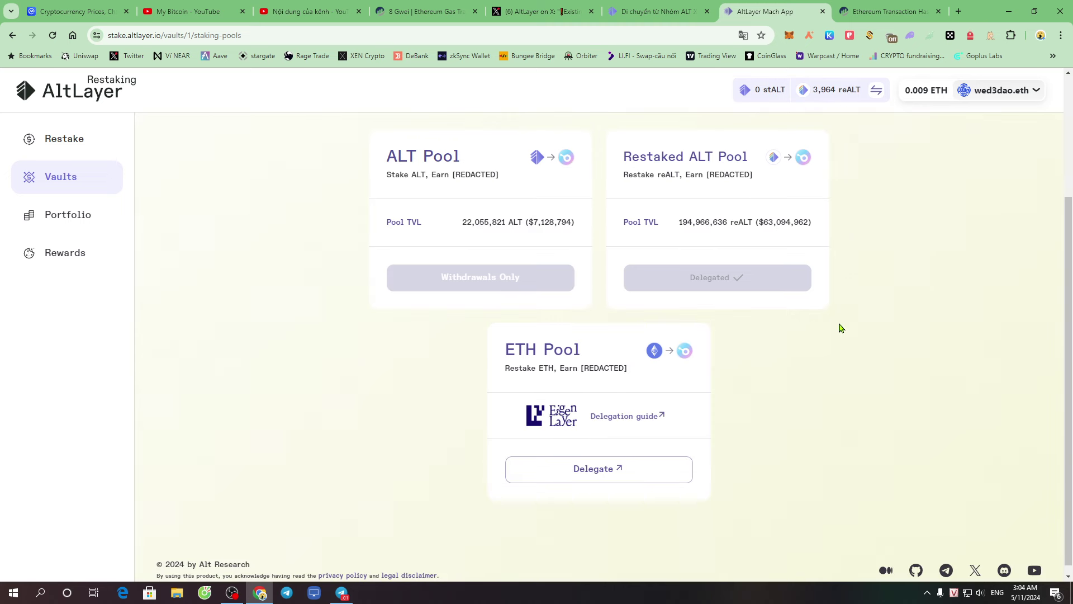
pyautogui.scroll(3, 850, 316)
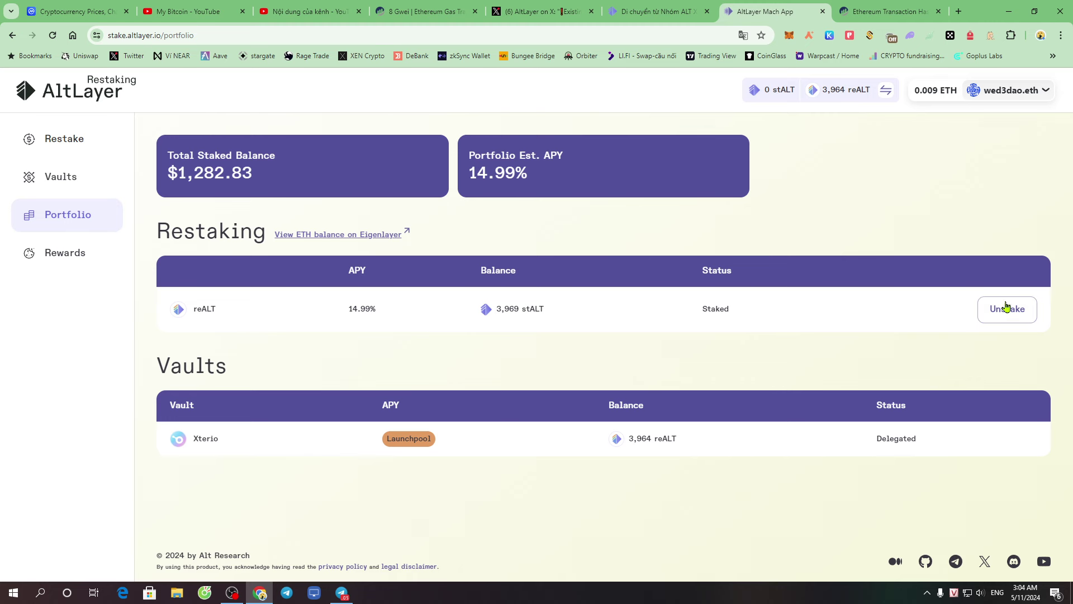
pyautogui.click(65, 138)
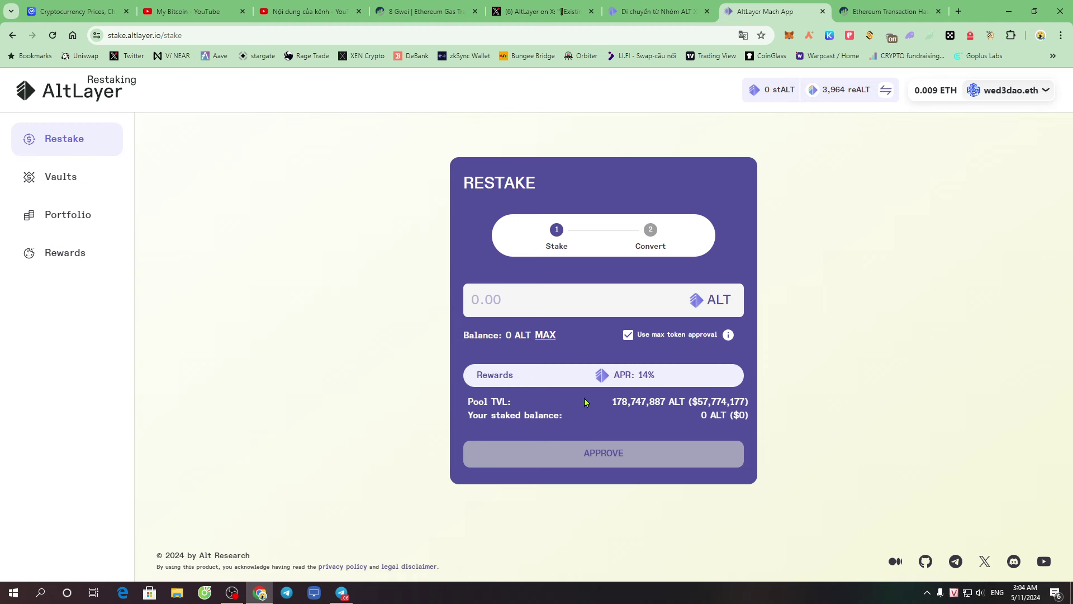
pyautogui.click(545, 335)
# - Open the Vaults list and recheck the maximum convertible stALT and the reALT balance, leaving the conversion dialog closed
pyautogui.click(67, 183)
pyautogui.click(885, 91)
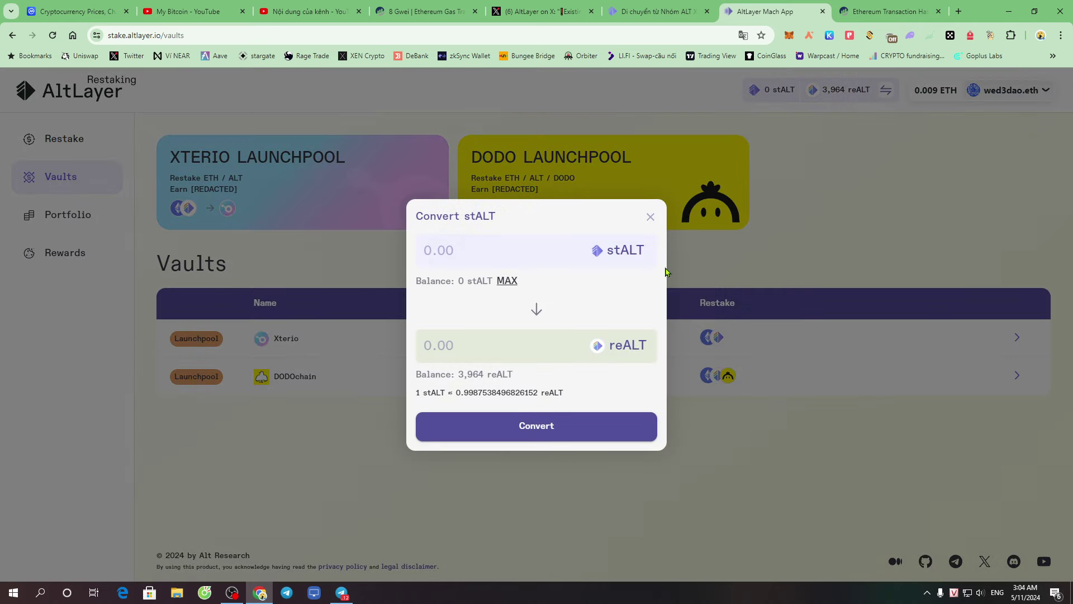
pyautogui.click(507, 283)
pyautogui.click(651, 217)
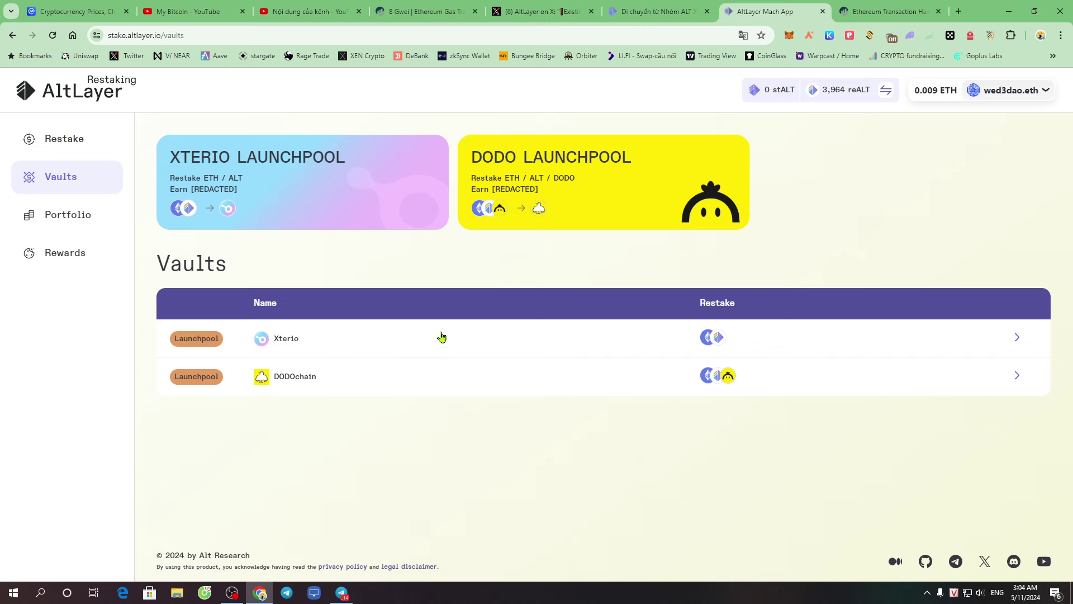
pyautogui.click(841, 99)
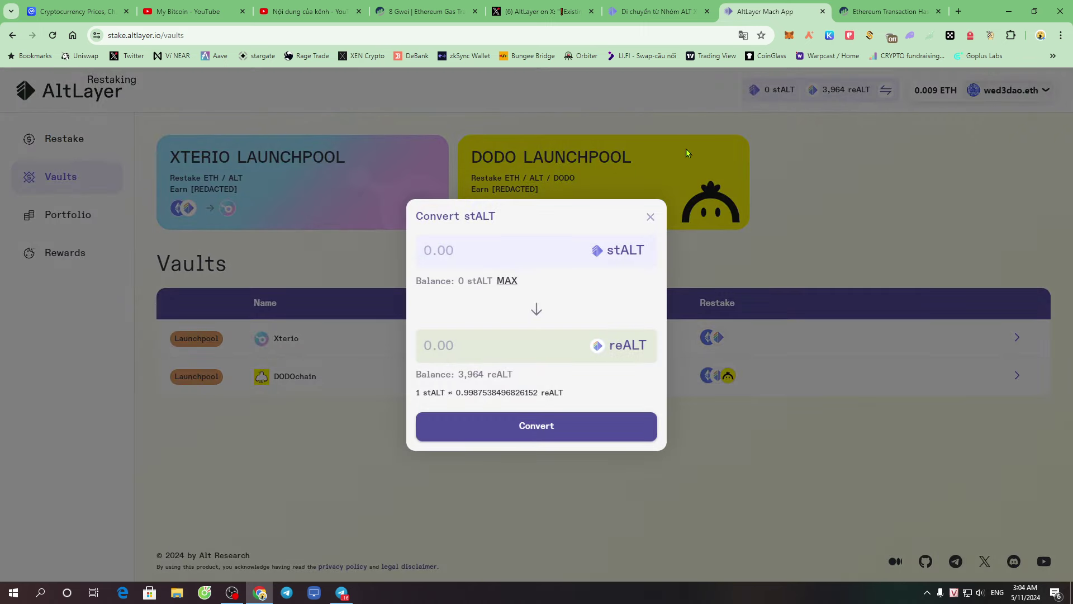
pyautogui.click(651, 217)
# - Open the Rewards page and examine the Restaking section's stALT reward tokens and the portfolio's estimated APY
pyautogui.click(80, 251)
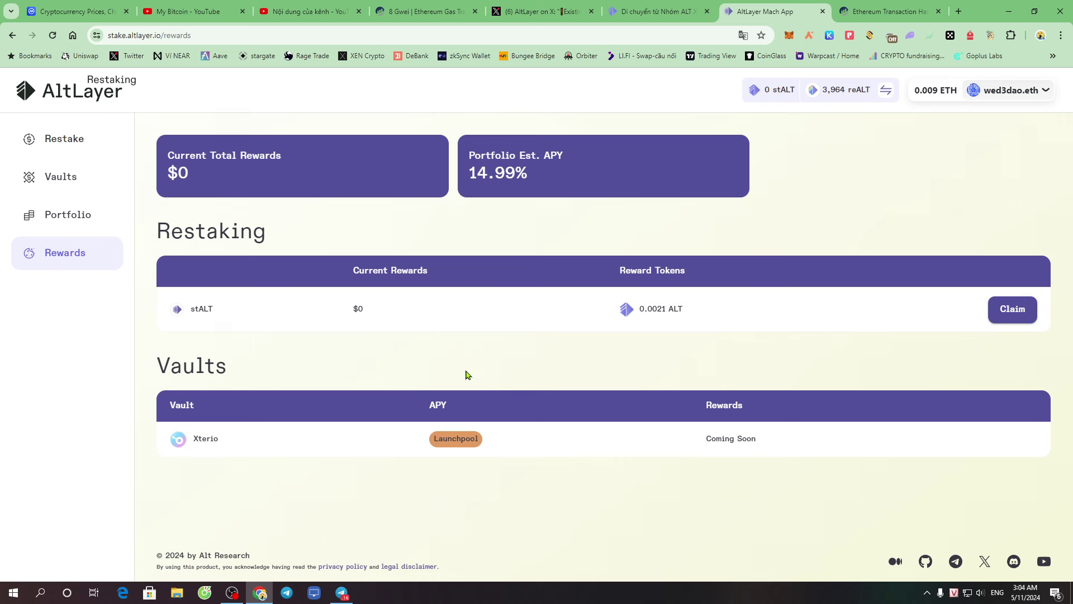
pyautogui.moveTo(251, 232); pyautogui.dragTo(364, 216)
pyautogui.click(349, 257)
pyautogui.moveTo(710, 312); pyautogui.dragTo(556, 307)
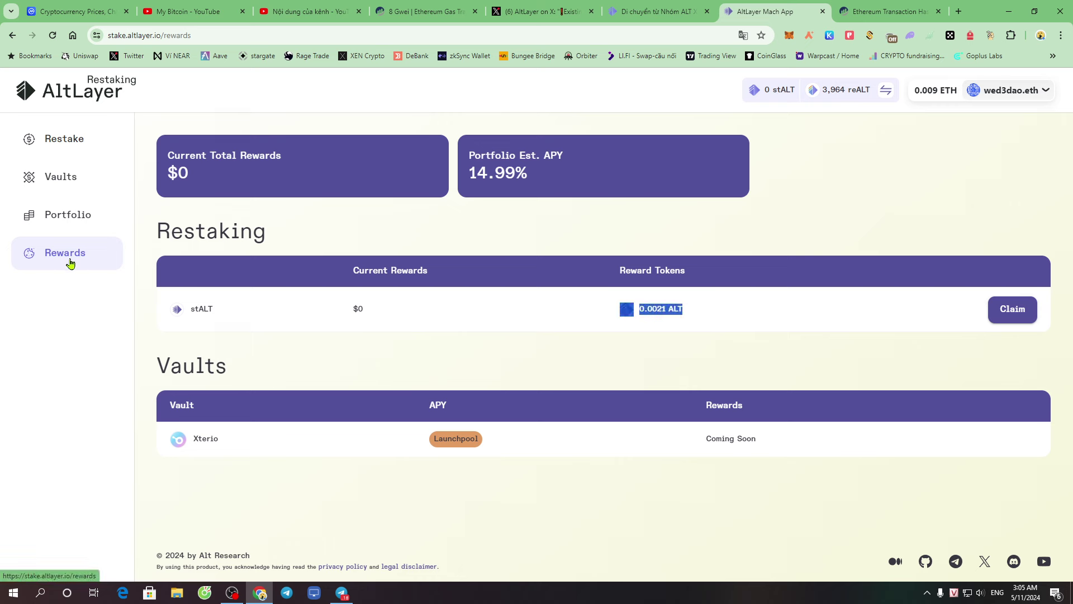
pyautogui.doubleClick(201, 309)
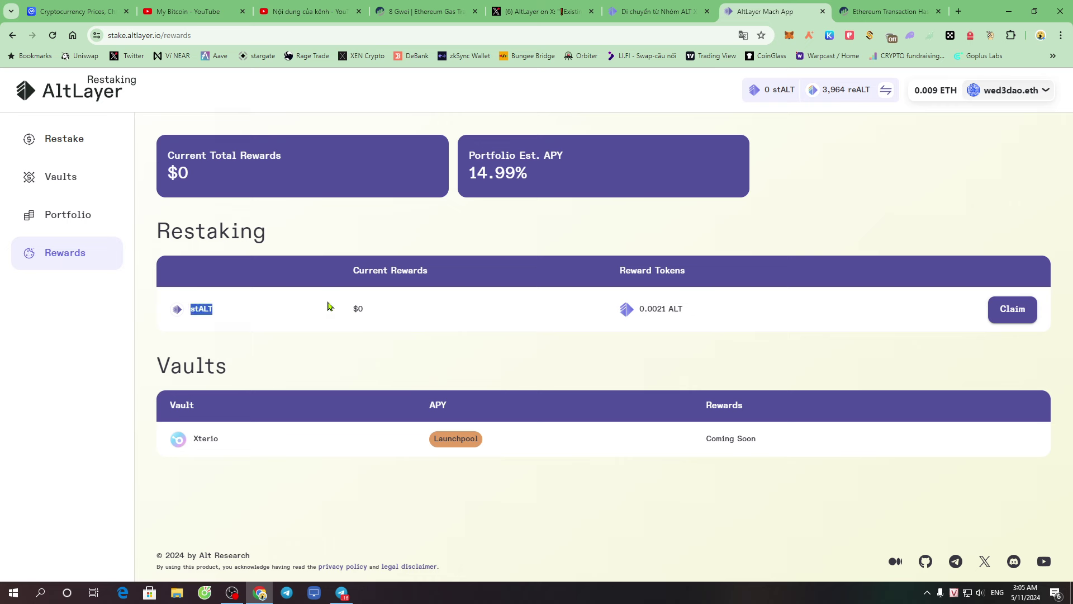
pyautogui.click(604, 313)
pyautogui.moveTo(469, 175); pyautogui.dragTo(543, 179)
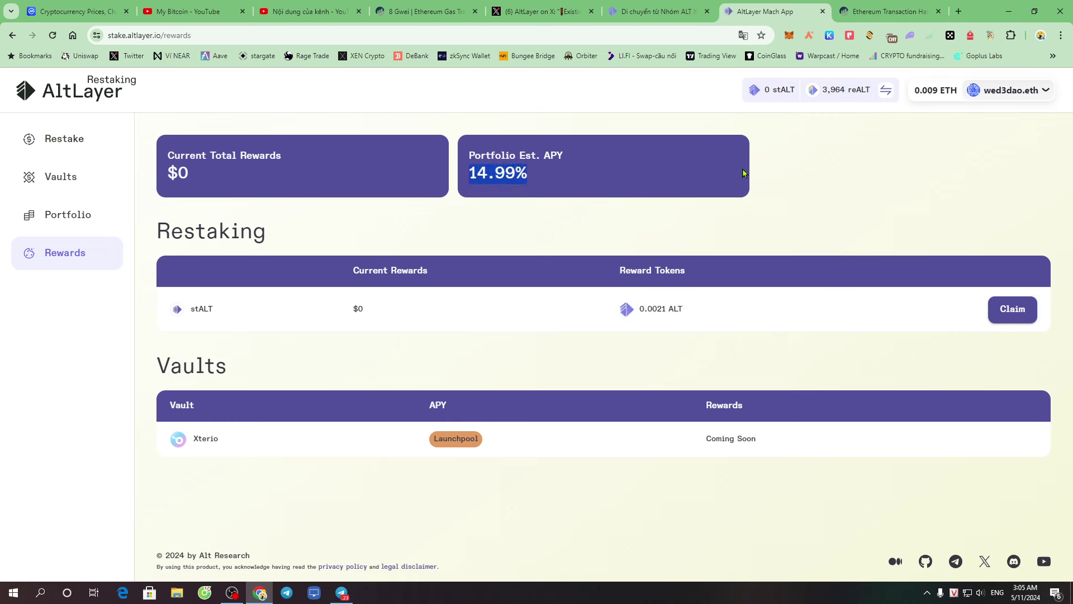
# - Open the Portfolio page and examine the Xterio entry and its status in the Vaults section
pyautogui.click(70, 214)
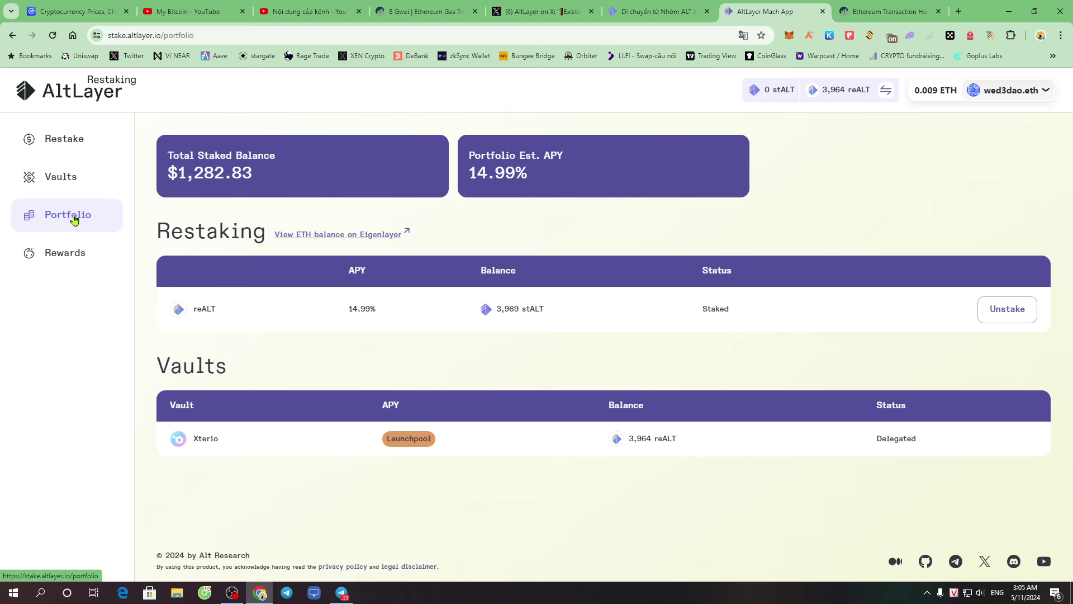
pyautogui.moveTo(157, 365); pyautogui.dragTo(254, 370)
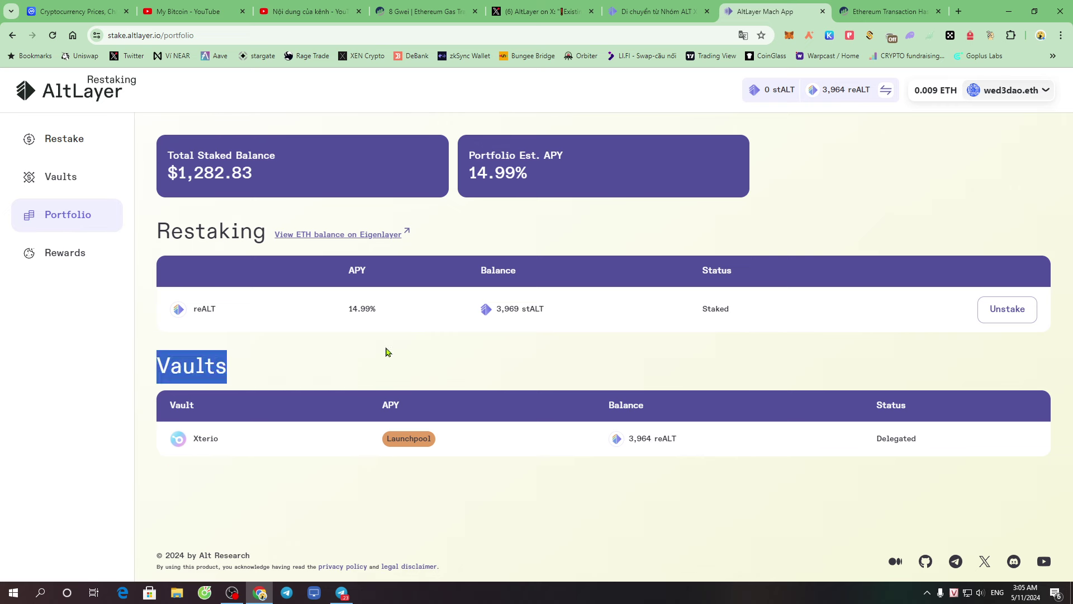
pyautogui.moveTo(221, 443); pyautogui.dragTo(192, 442)
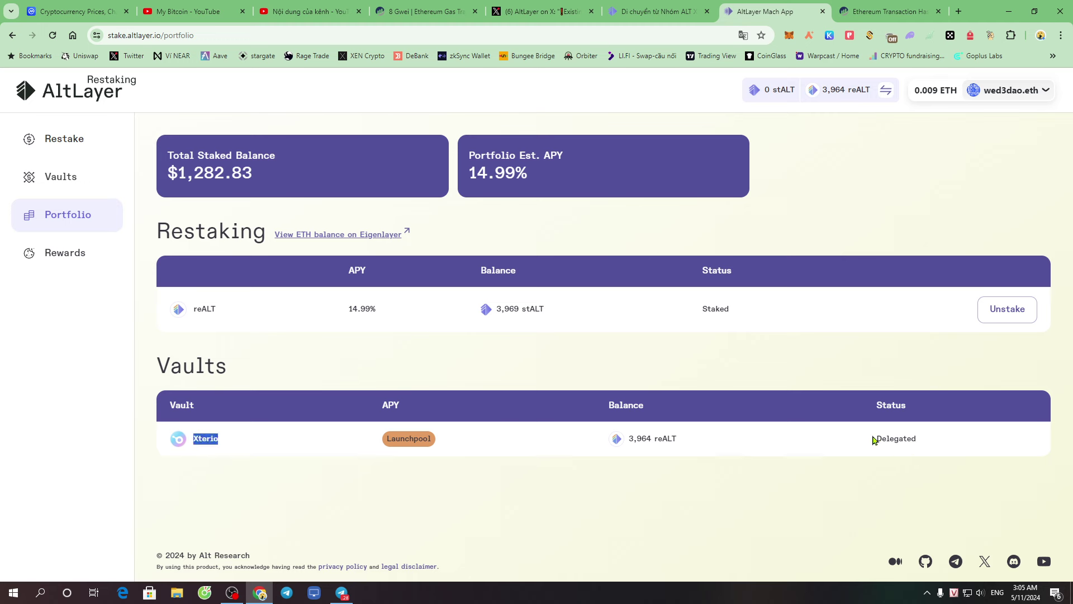
pyautogui.moveTo(873, 435); pyautogui.dragTo(938, 442)
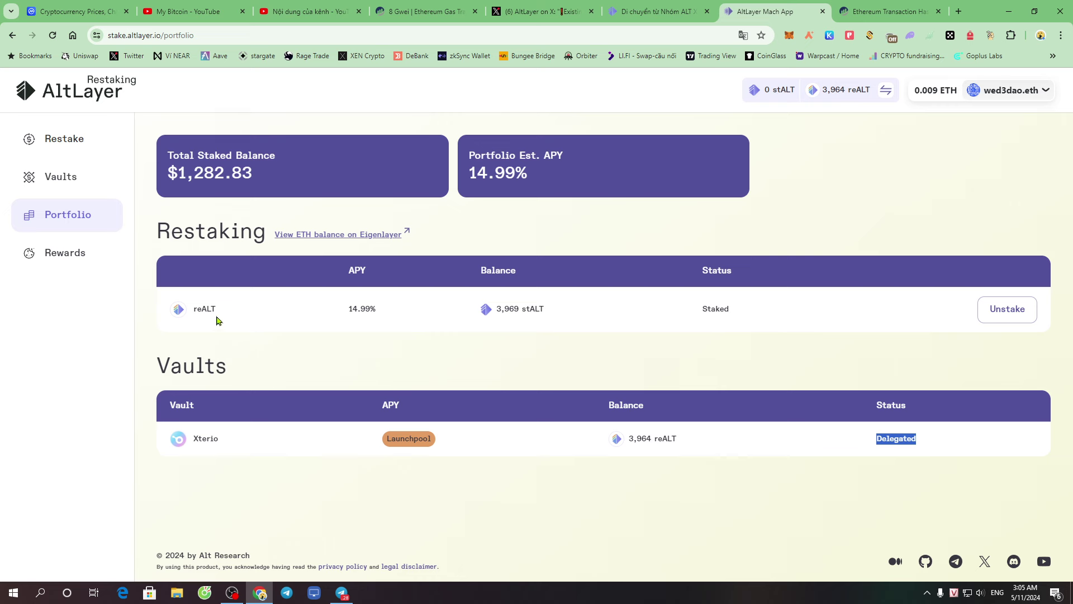
# - Examine the reALT entry's APY and staking status in the portfolio's Restaking section, and compare it with the Xterio vault entry
pyautogui.moveTo(163, 235); pyautogui.dragTo(287, 224)
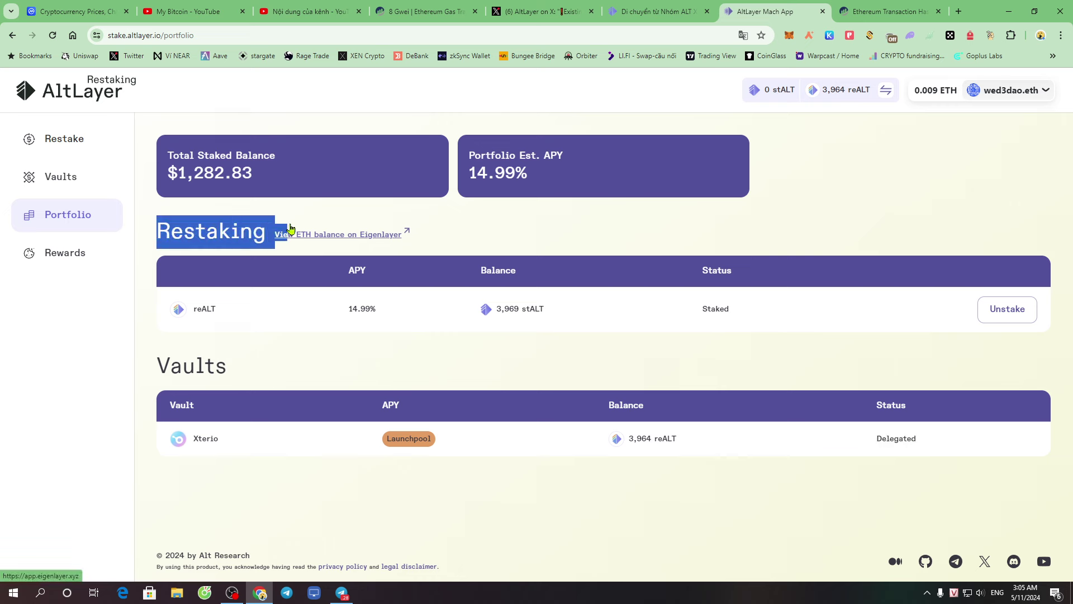
pyautogui.moveTo(220, 313); pyautogui.dragTo(198, 312)
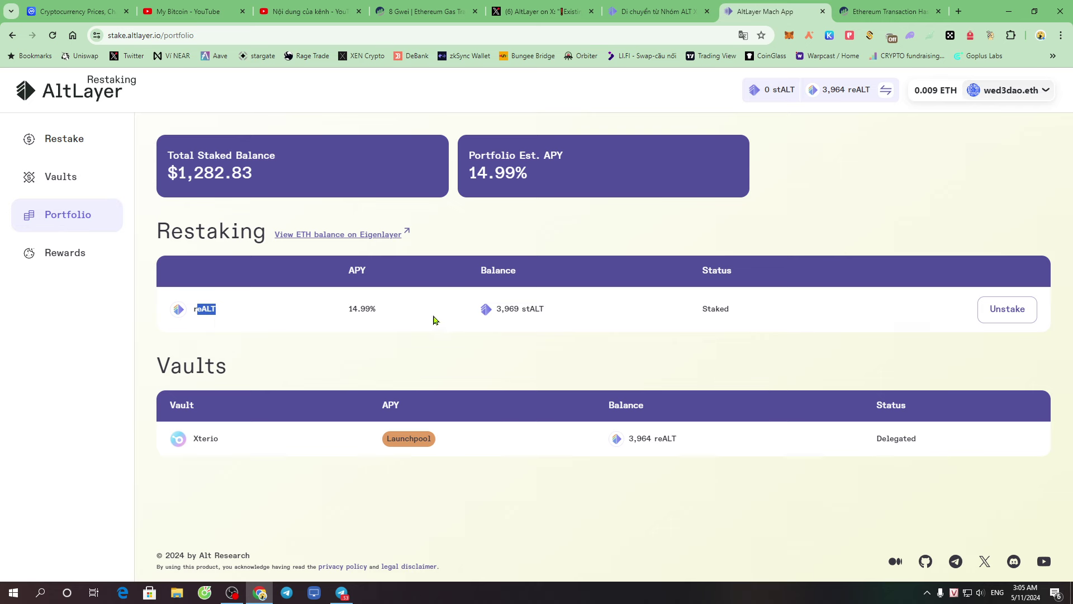
pyautogui.moveTo(434, 319); pyautogui.dragTo(346, 312)
pyautogui.moveTo(693, 311); pyautogui.dragTo(722, 310)
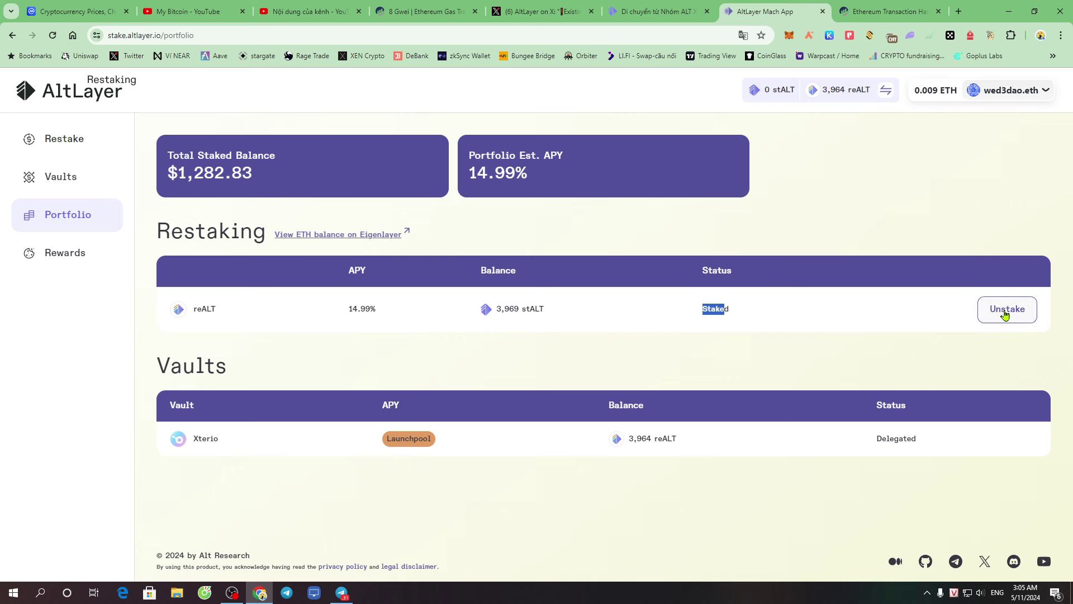
pyautogui.doubleClick(196, 440)
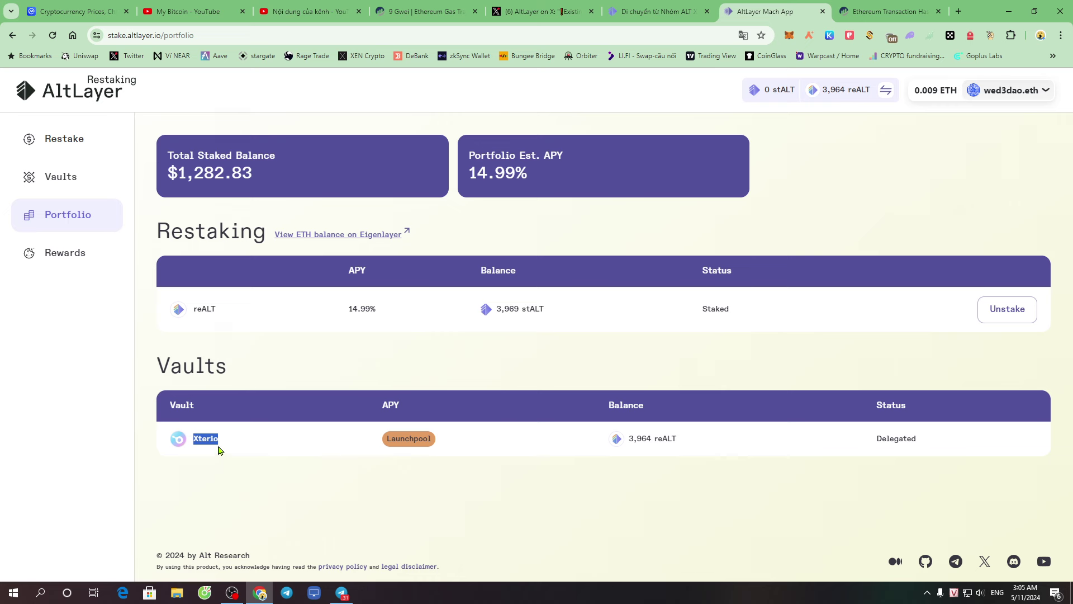
pyautogui.moveTo(194, 439); pyautogui.dragTo(207, 440)
# - Open the Xterio launchpool from the Vaults list and review its ALT, Restaked ALT and ETH pools
pyautogui.click(88, 181)
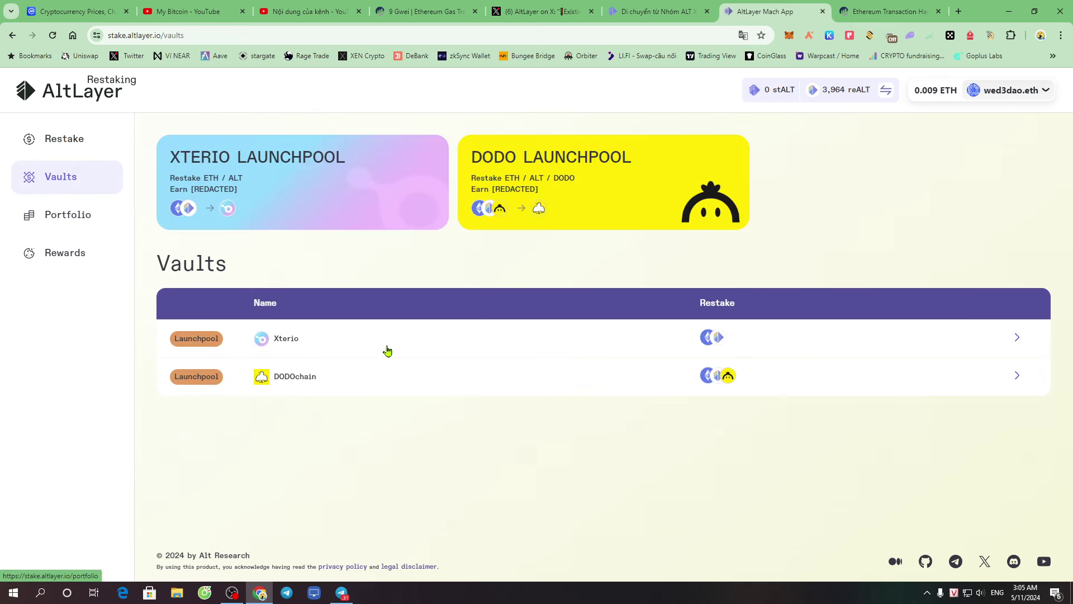
pyautogui.click(724, 345)
pyautogui.scroll(-3, 924, 356)
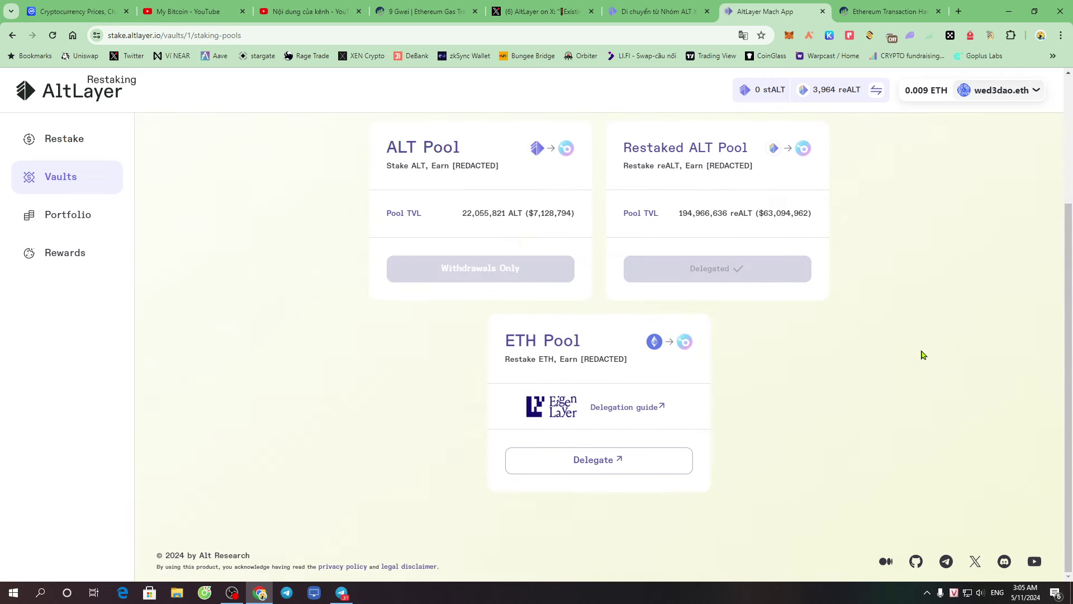
pyautogui.scroll(3, 923, 355)
# - Open the Restake page's Convert stage, fill in the maximum stALT, and examine the stALT and reALT fields
pyautogui.click(65, 143)
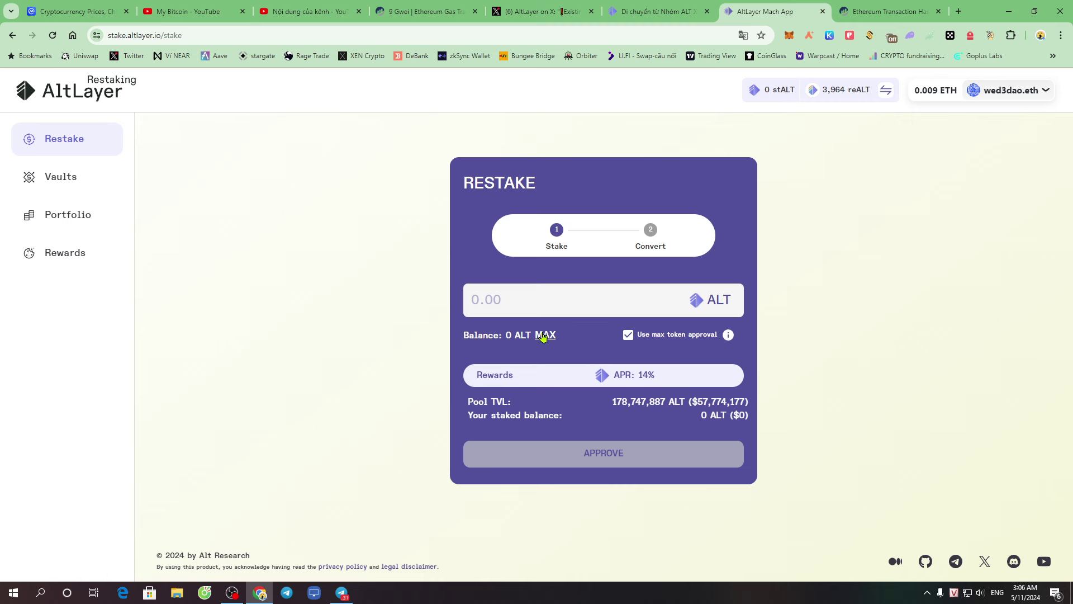
pyautogui.click(542, 335)
pyautogui.click(652, 230)
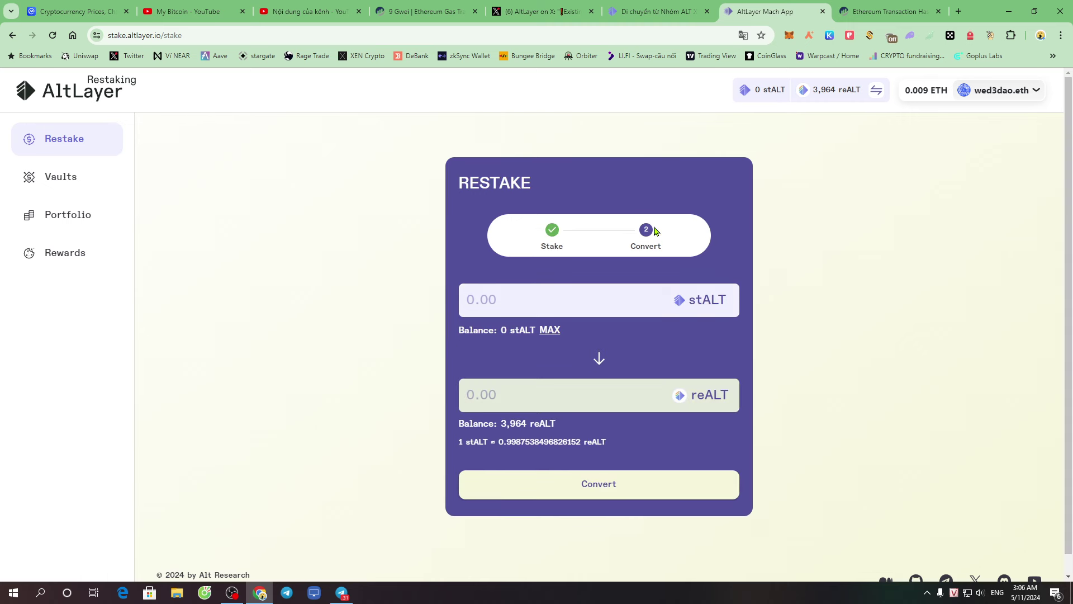
pyautogui.click(550, 334)
pyautogui.doubleClick(709, 302)
pyautogui.click(685, 343)
pyautogui.moveTo(693, 397); pyautogui.dragTo(733, 352)
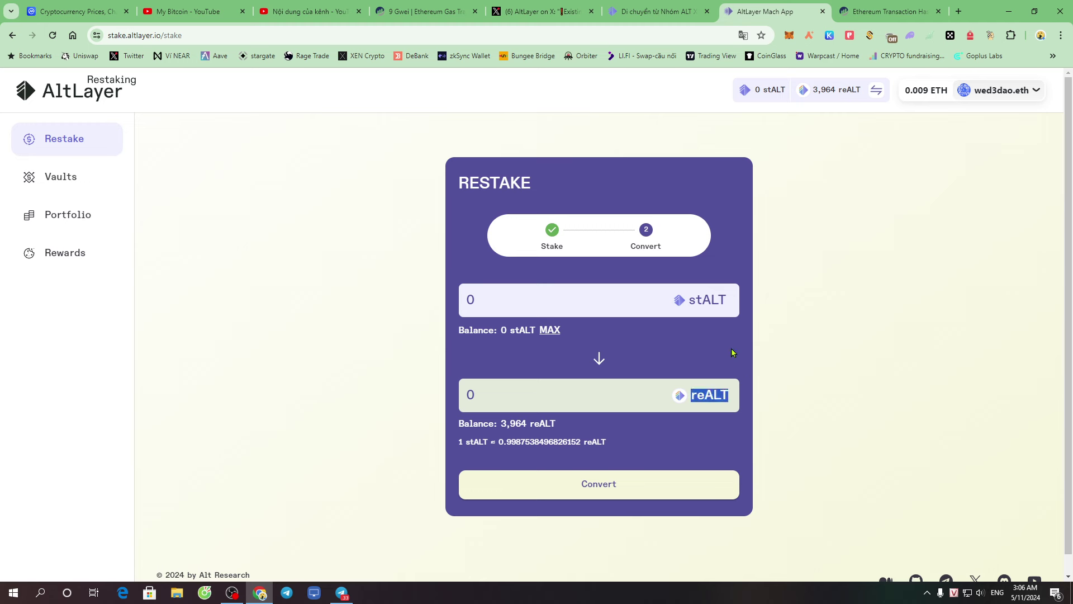
pyautogui.doubleClick(702, 304)
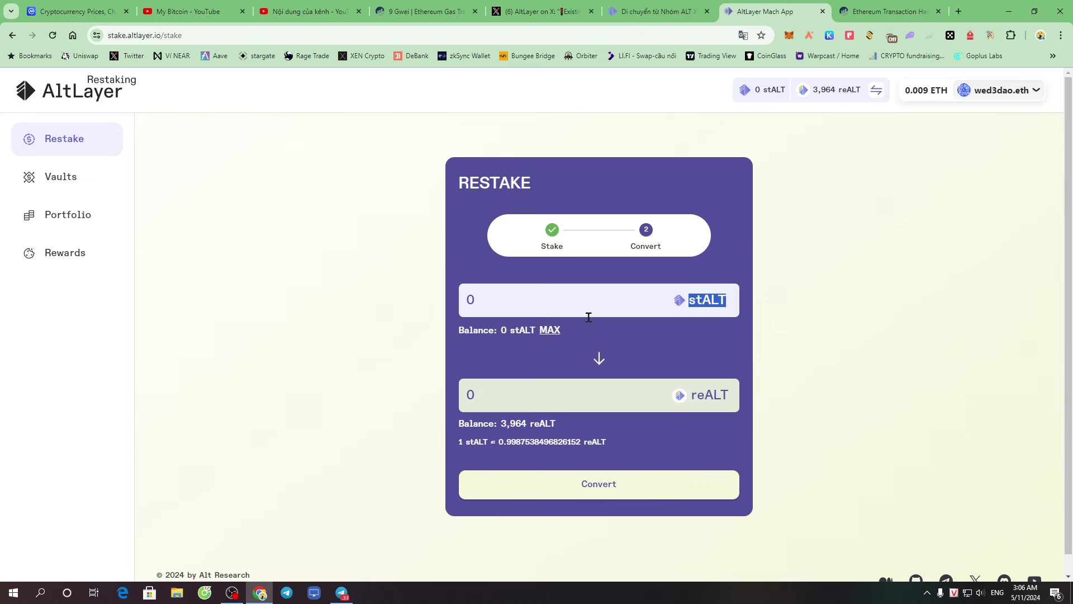
# - Switch to the AltLayer migration guide and review its closing notes, the documentation contents list, and the first unstake and cooldown instructions
pyautogui.click(654, 11)
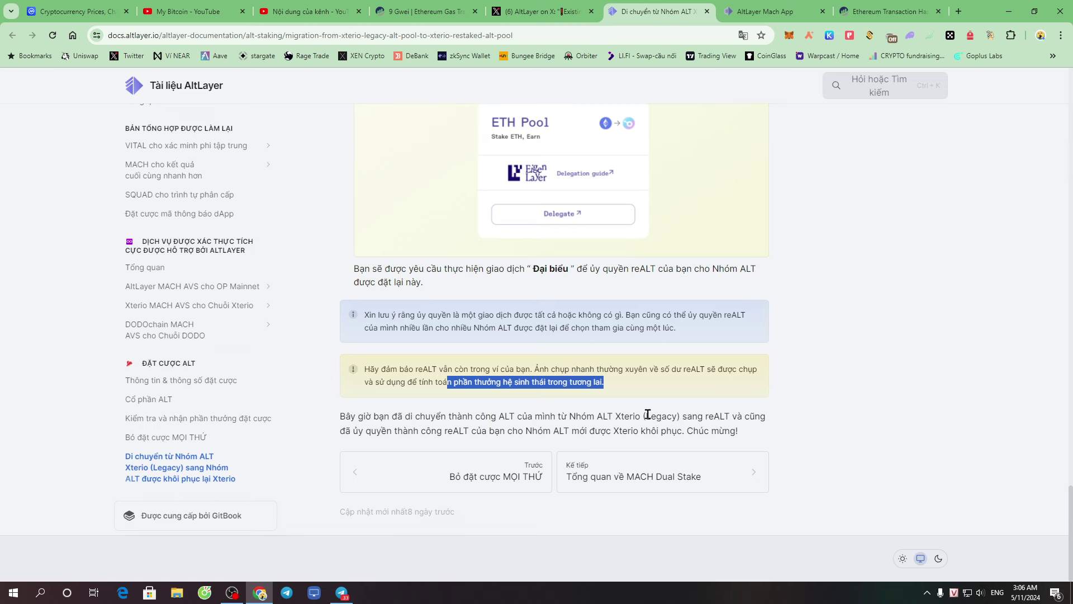
pyautogui.scroll(-3, 218, 464)
pyautogui.scroll(-8, 223, 433)
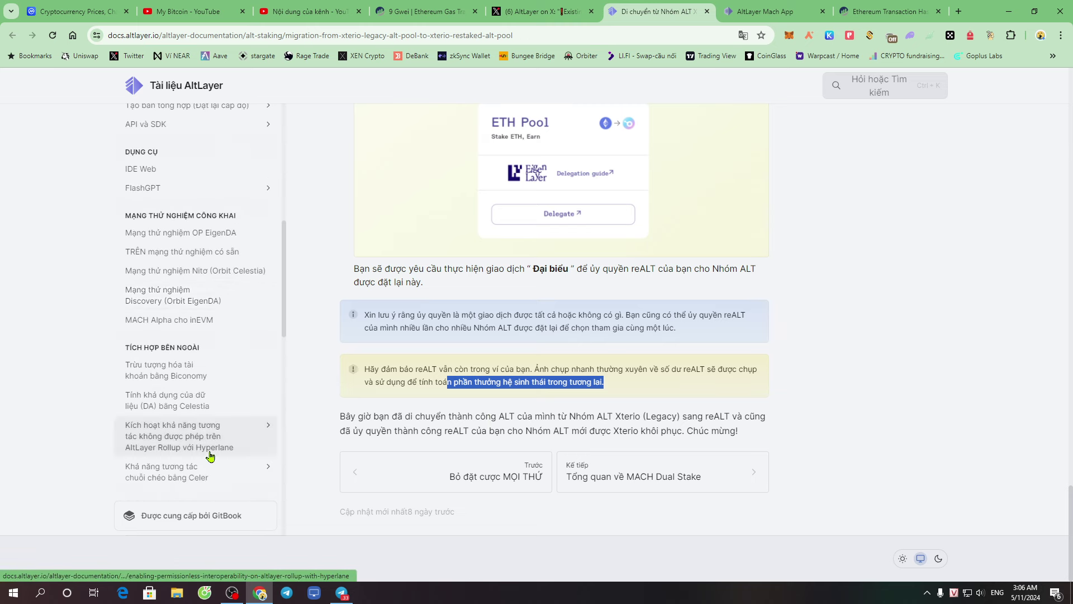
pyautogui.scroll(-6, 208, 464)
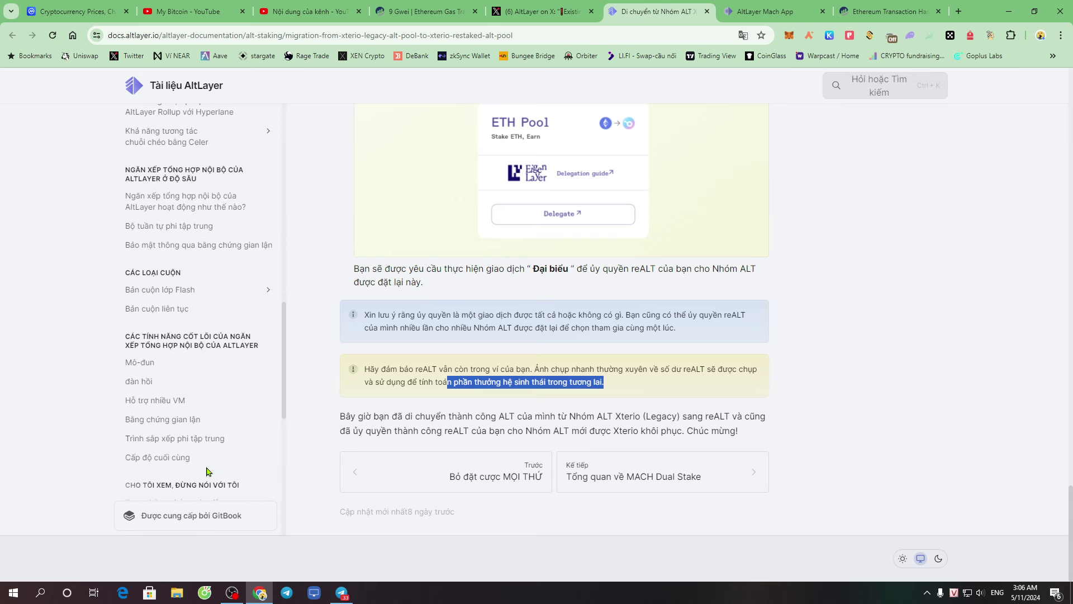
pyautogui.scroll(14, 207, 471)
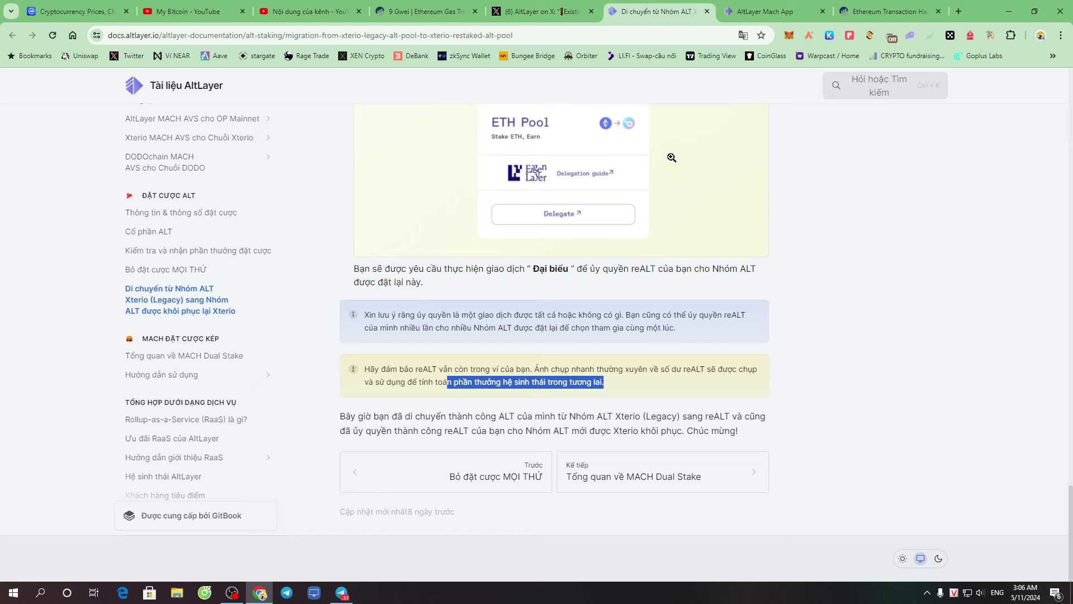
pyautogui.scroll(15, 730, 246)
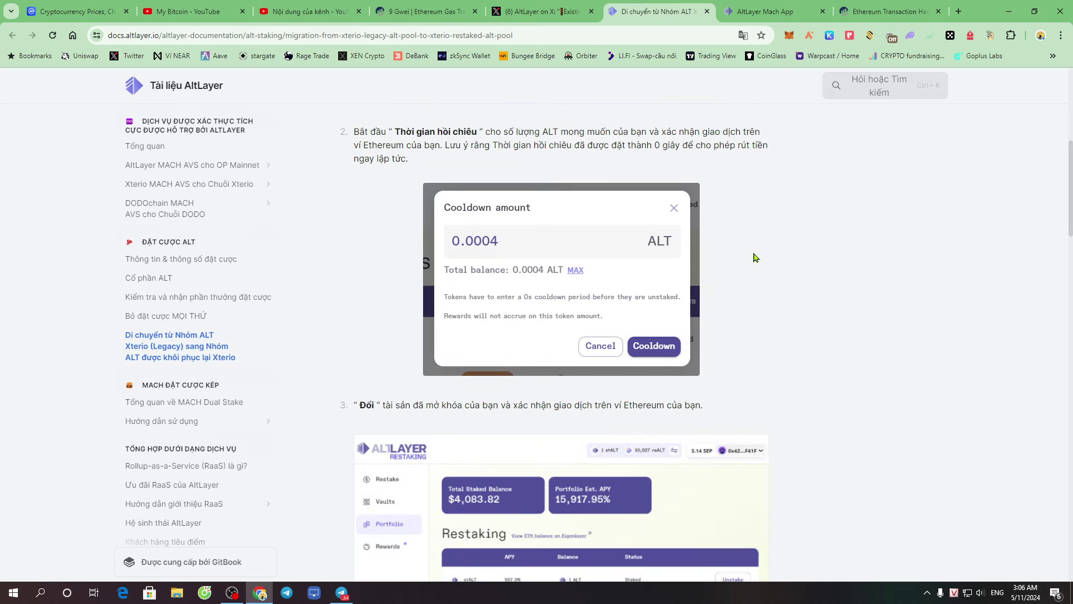
pyautogui.scroll(7, 755, 257)
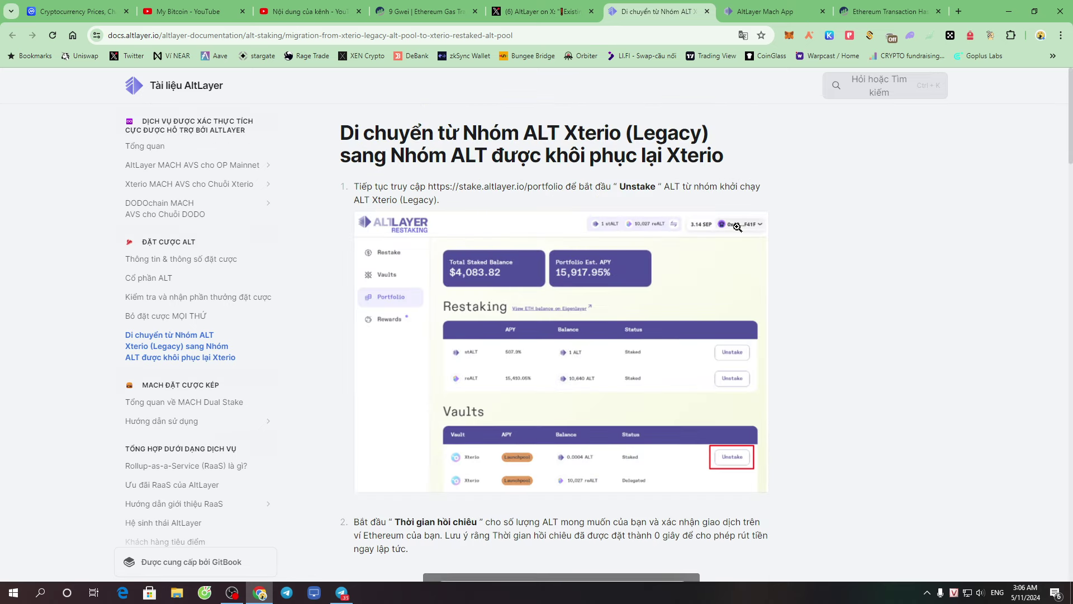
# - Return to the AltLayer staking app and open the Vaults page listing the Xterio and DODOchain launchpools
pyautogui.click(764, 7)
pyautogui.click(75, 177)
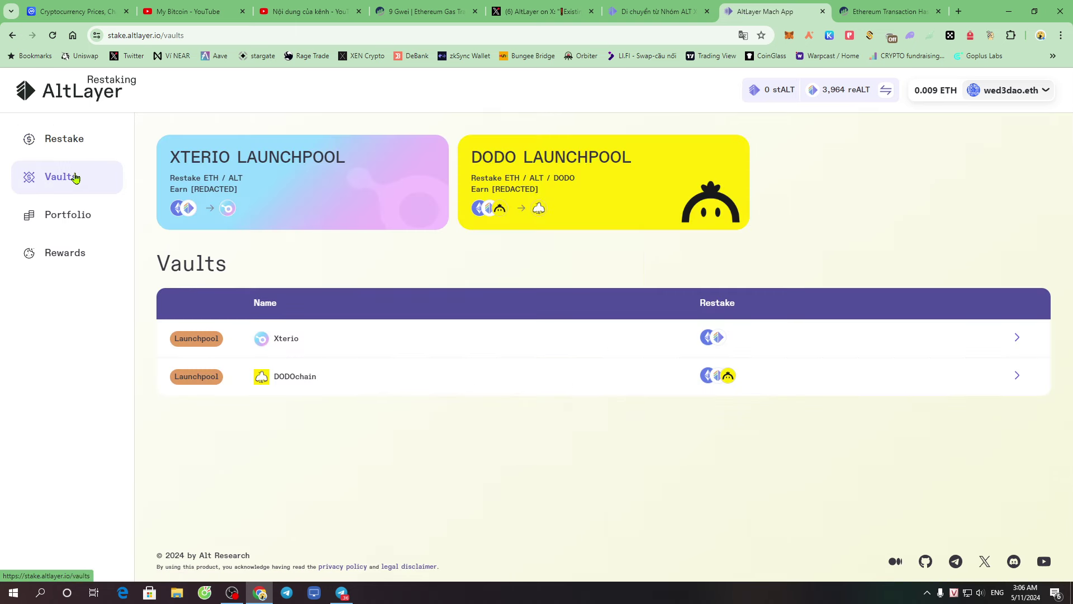